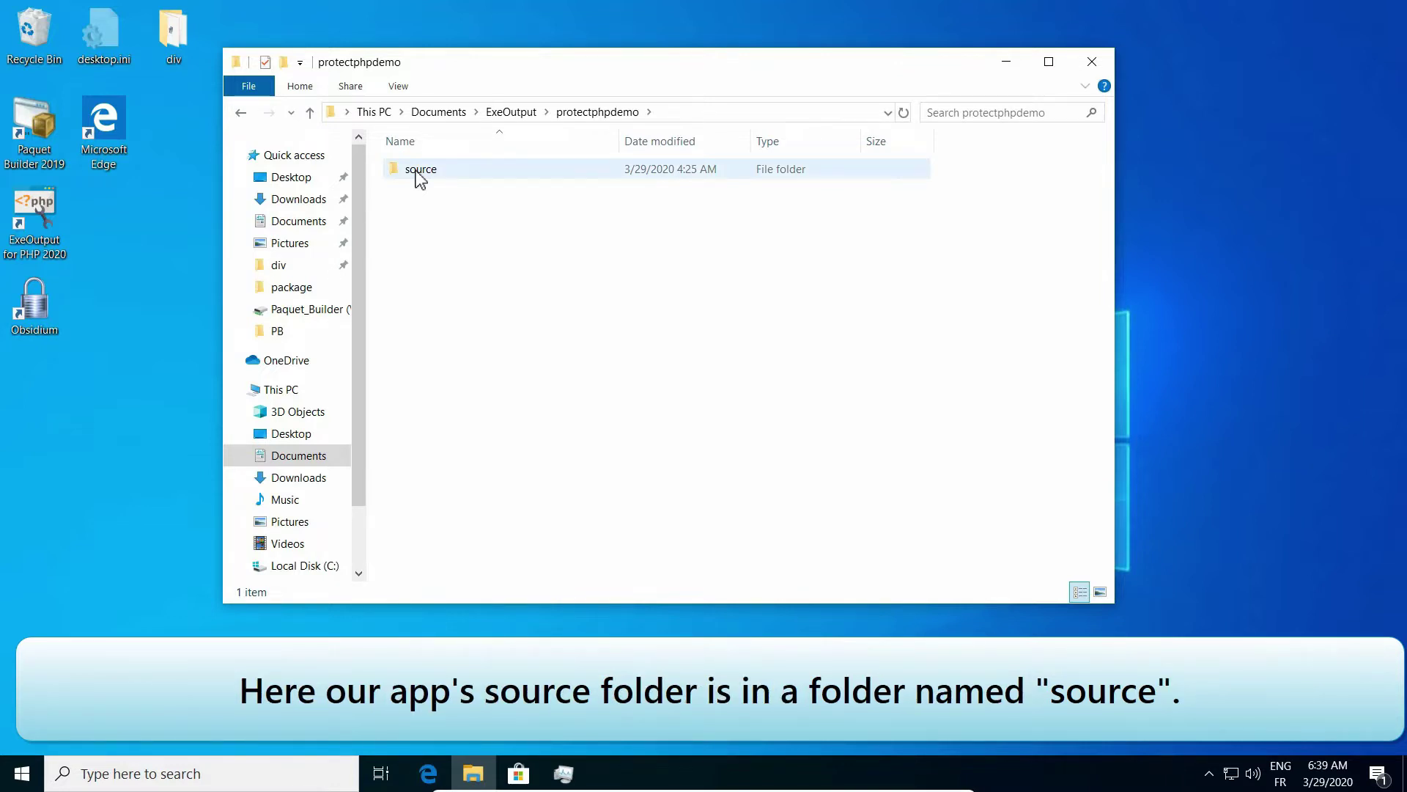
Open the protectphpdemo source folder, and start a new application project in ExeOutput for PHP without checking for updates.
double_click(420, 176)
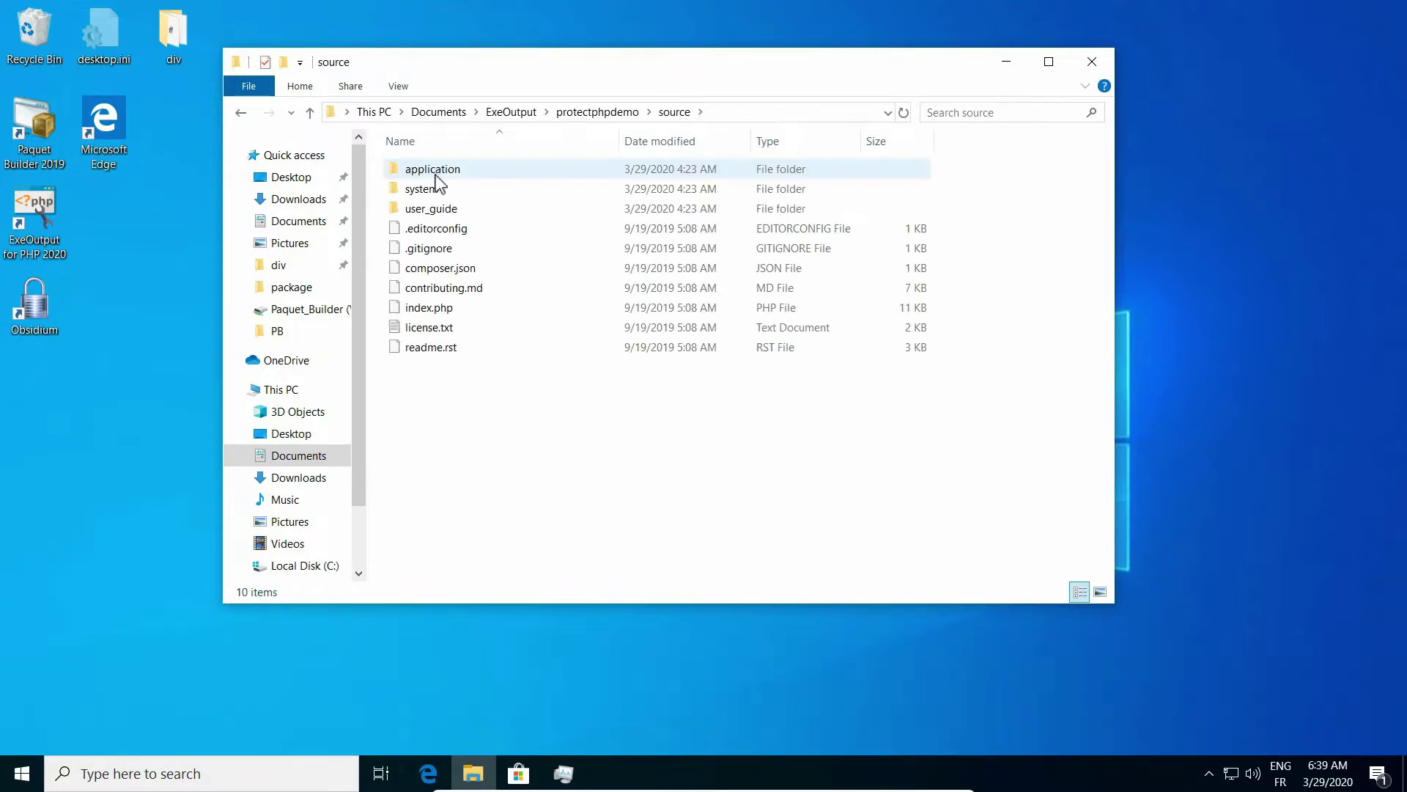
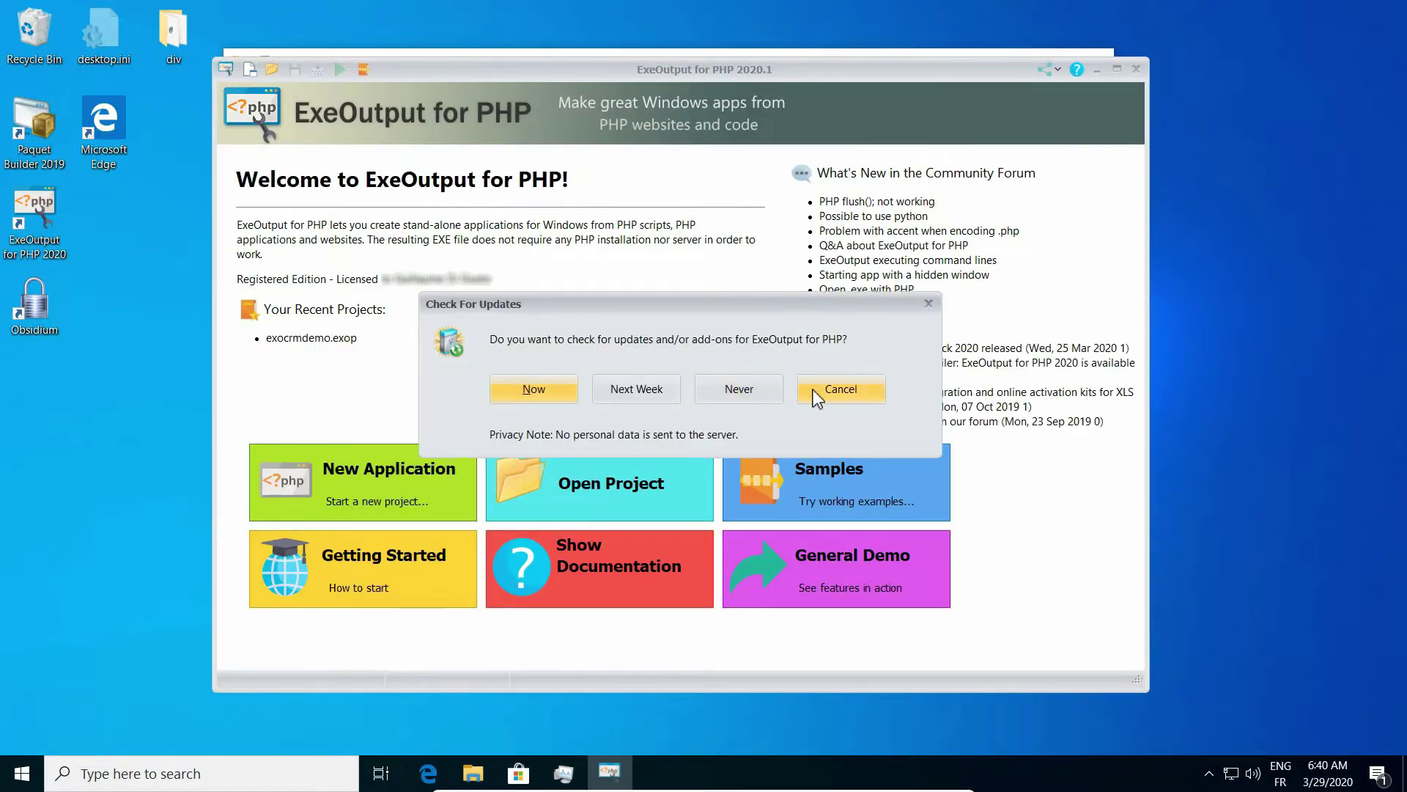
click(815, 390)
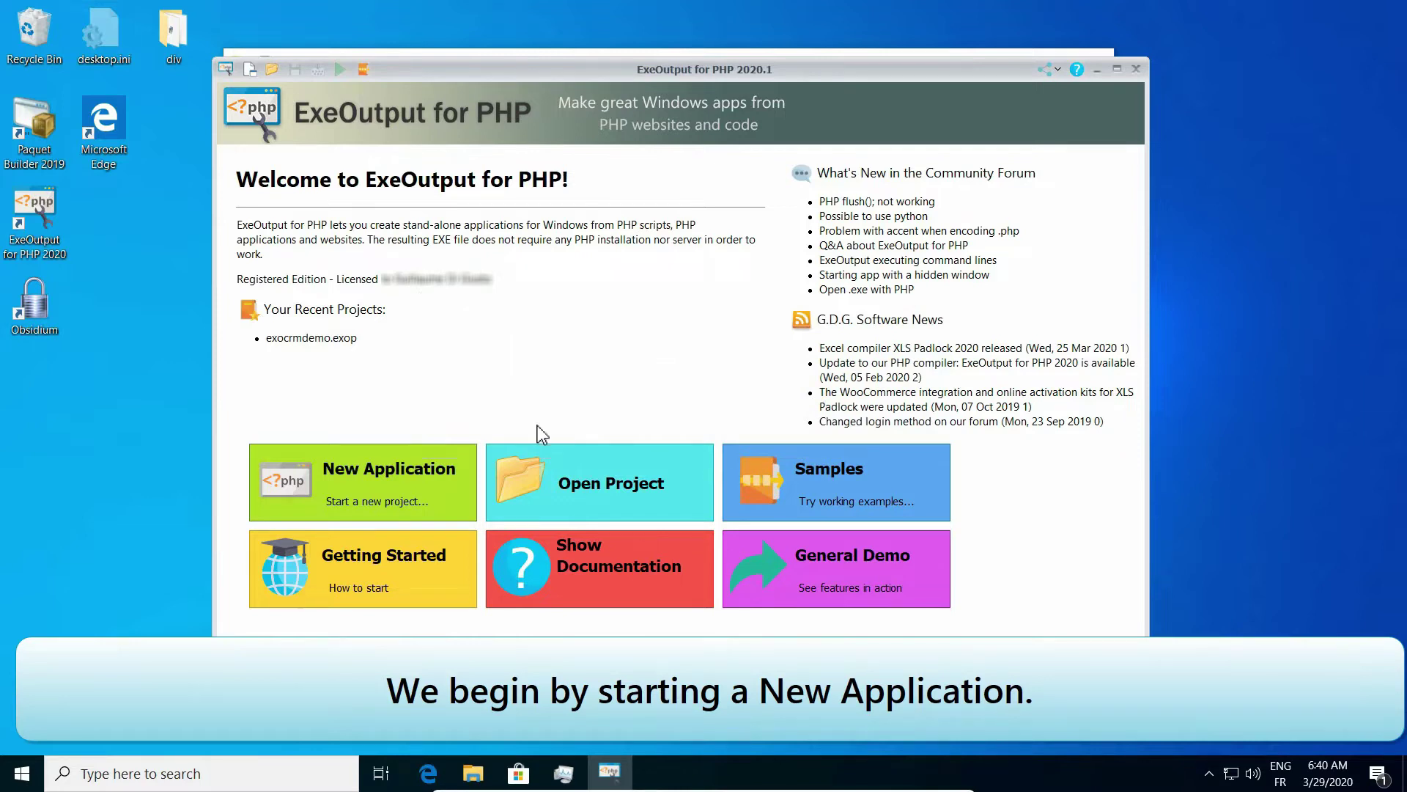
click(388, 470)
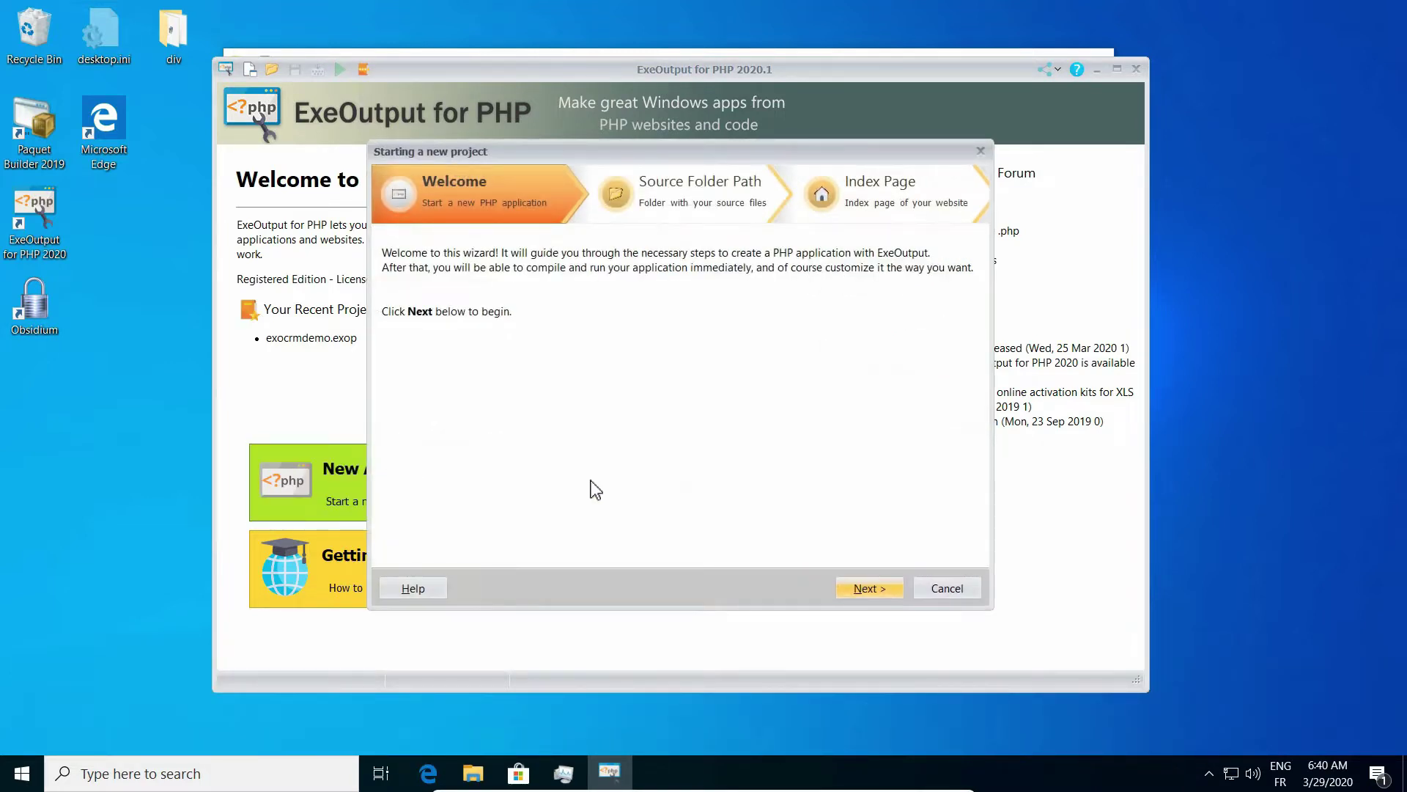
click(858, 584)
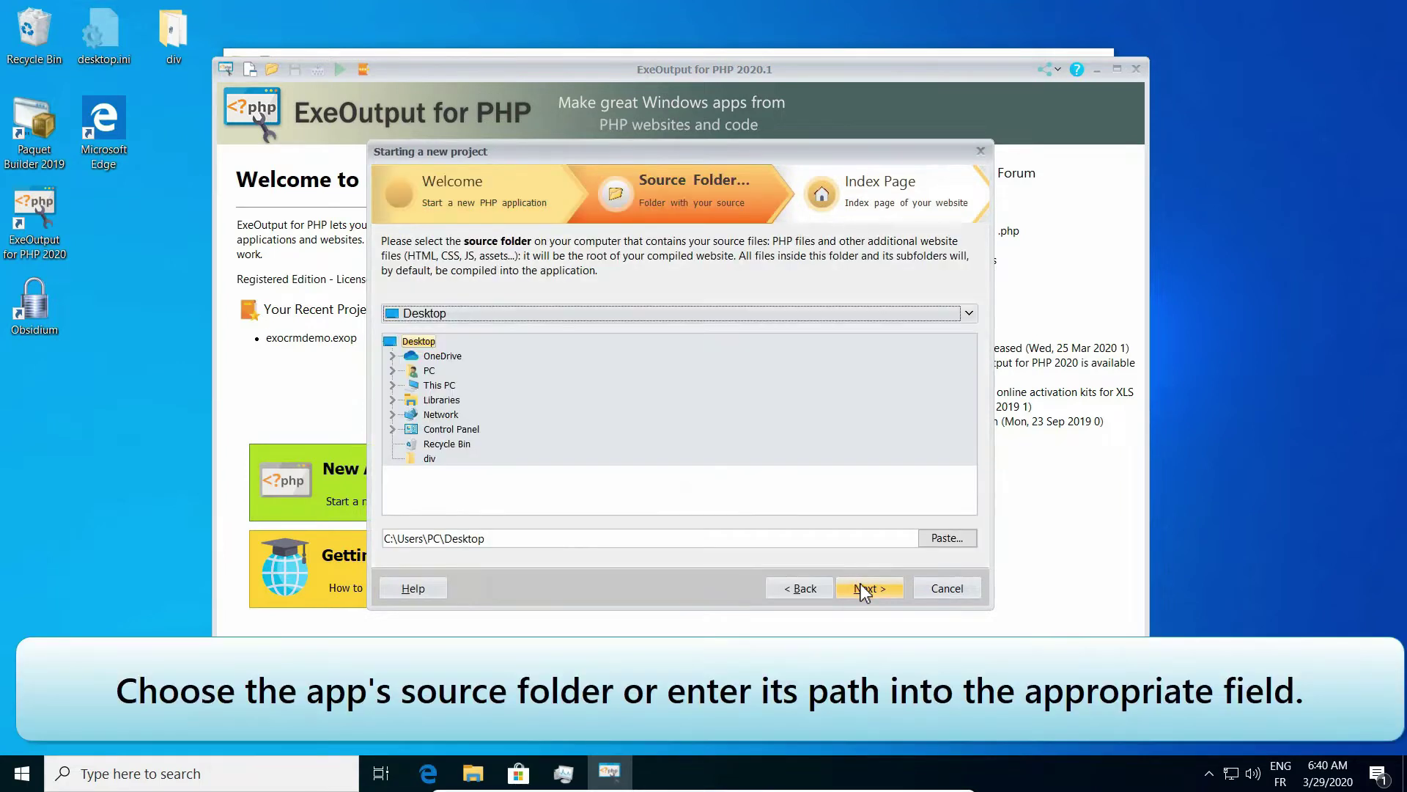
Set the project's source folder to the protectphpdemo\source path copied from File Explorer.
click(473, 772)
click(697, 112)
key(ctrl+c)
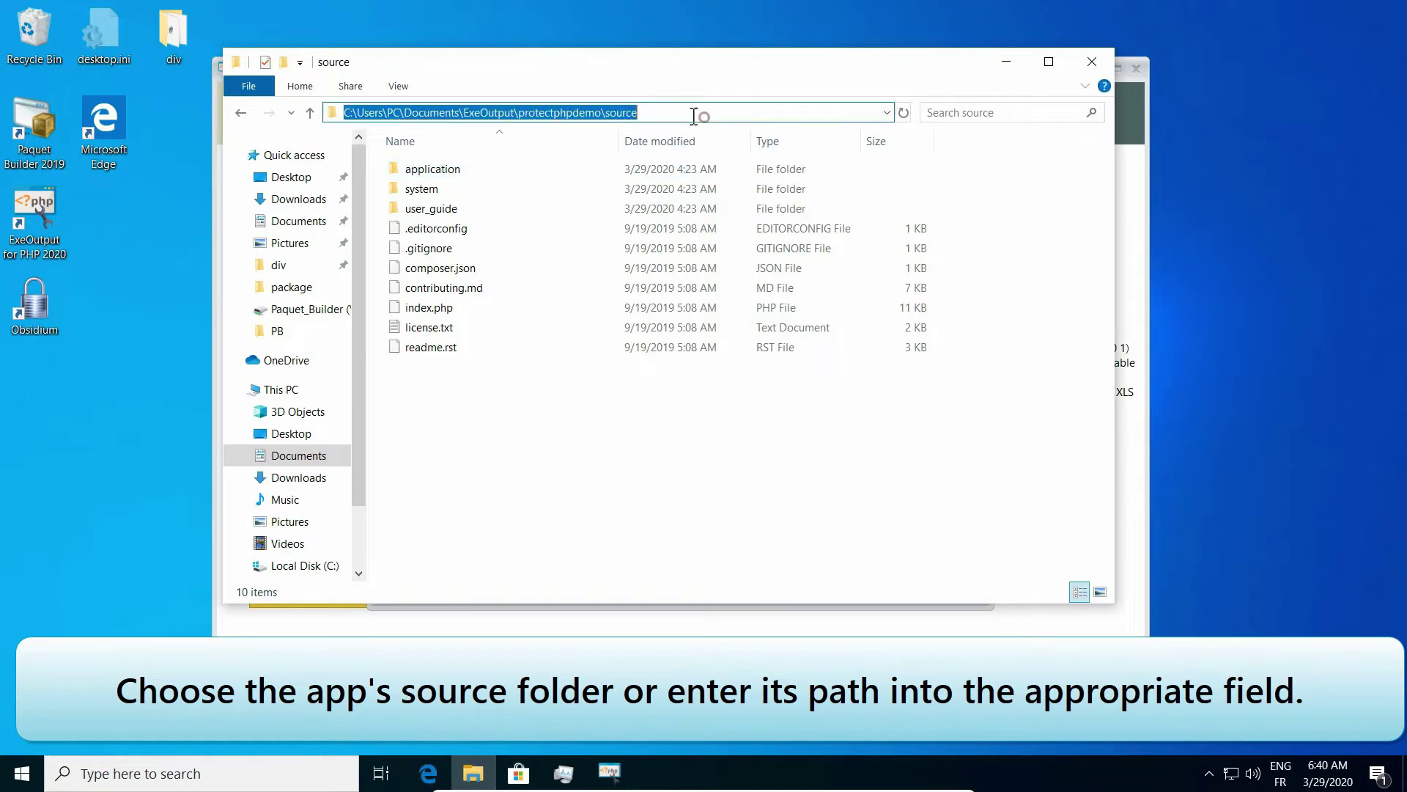
right_click(692, 112)
click(724, 167)
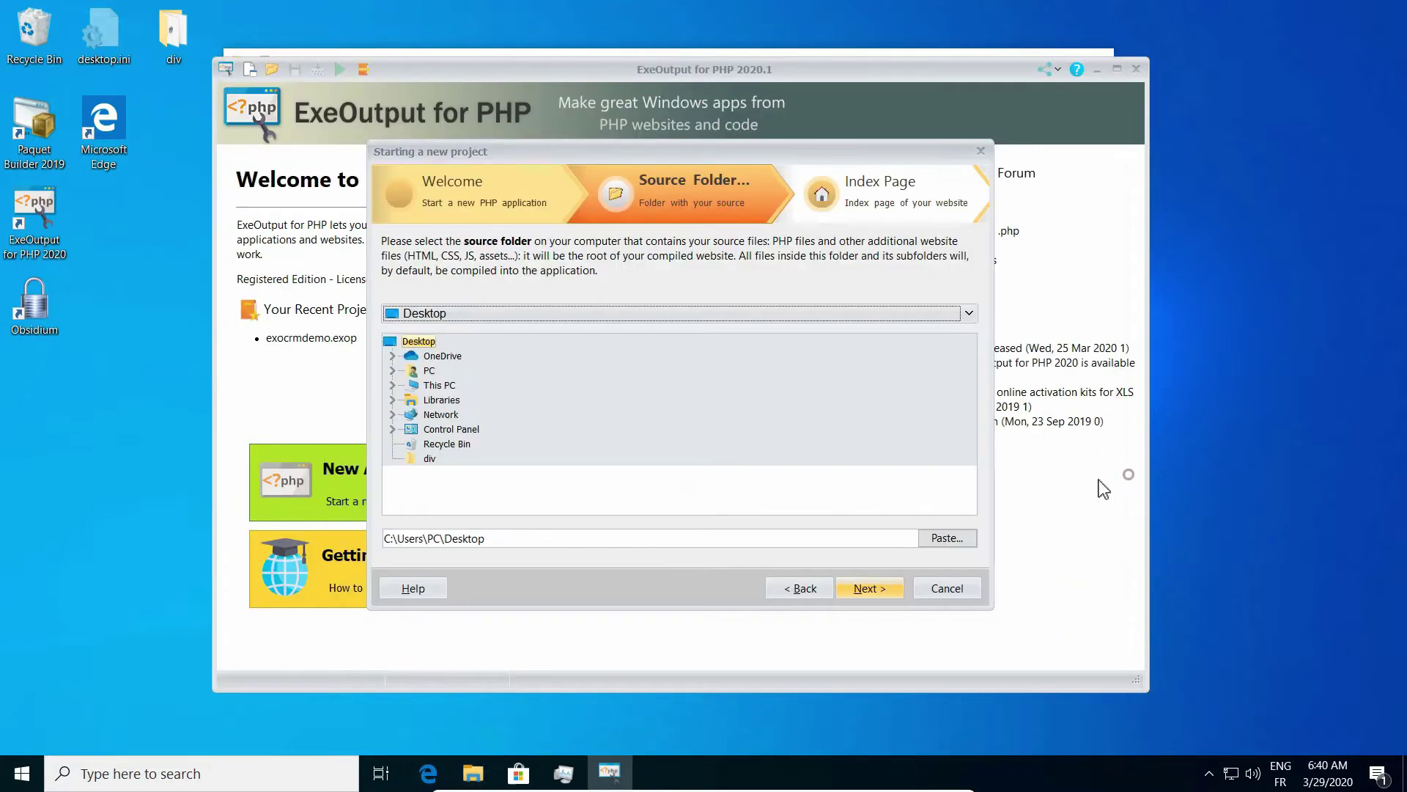
click(1125, 476)
click(953, 539)
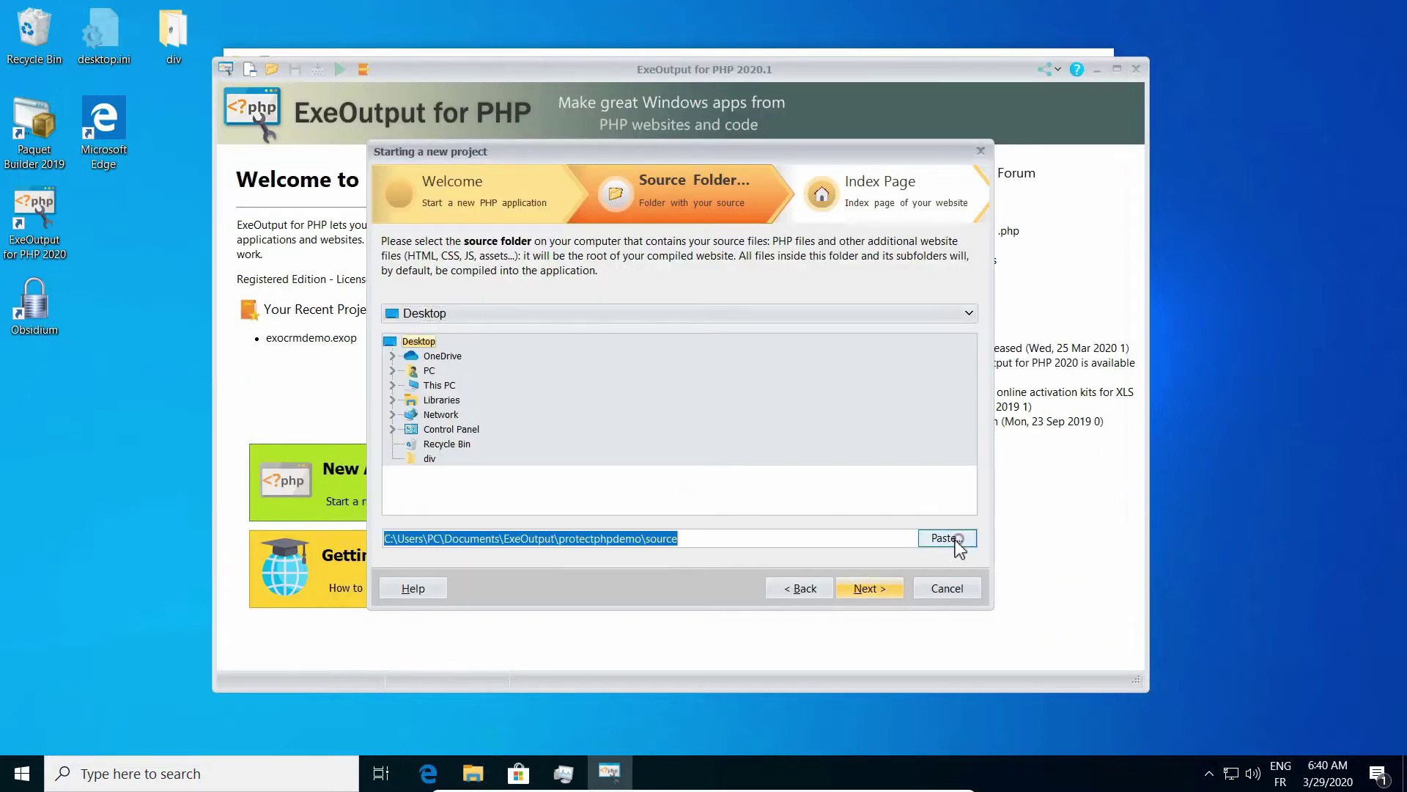
click(854, 587)
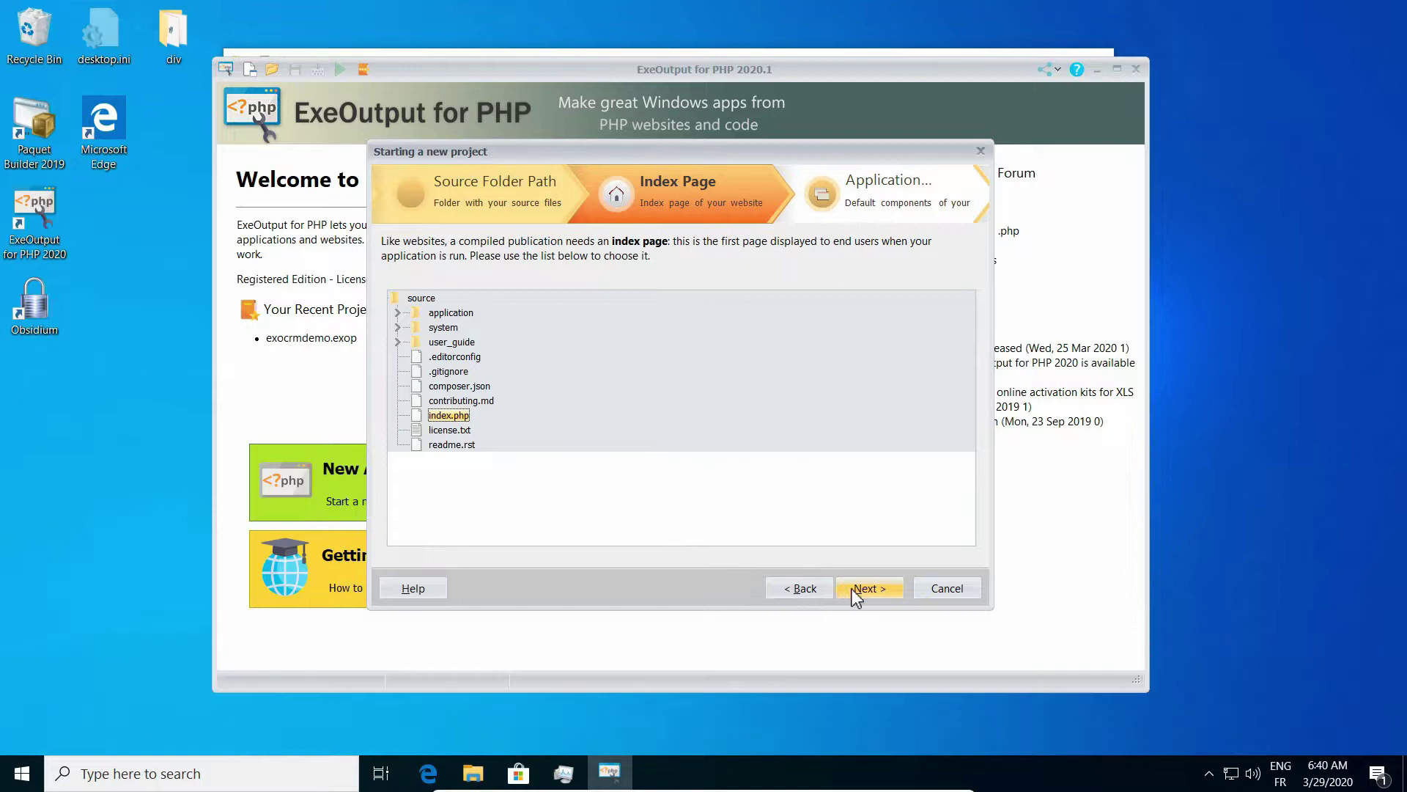
Accept index.php as the index page and the browser with classic toolbar and menubar as the application type.
click(853, 588)
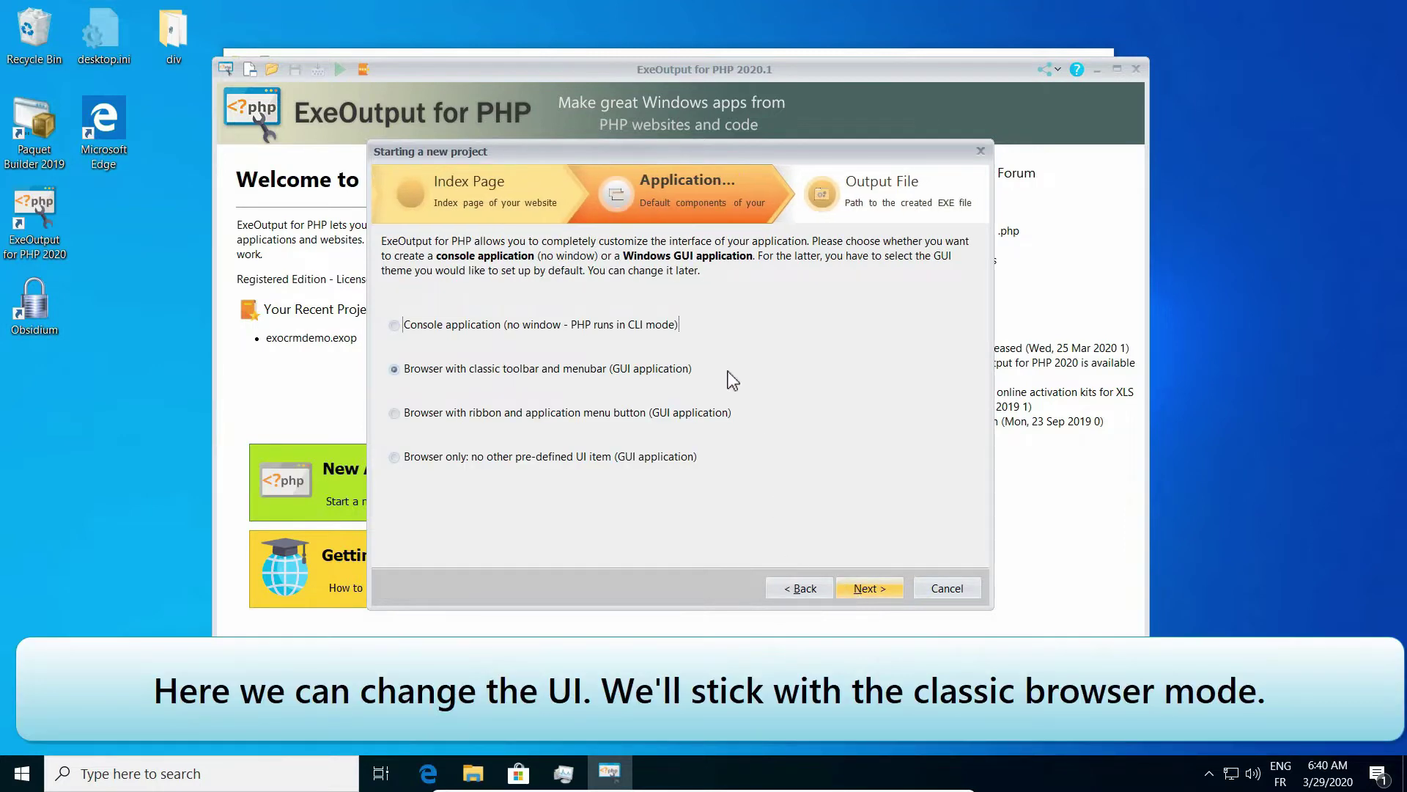
click(865, 587)
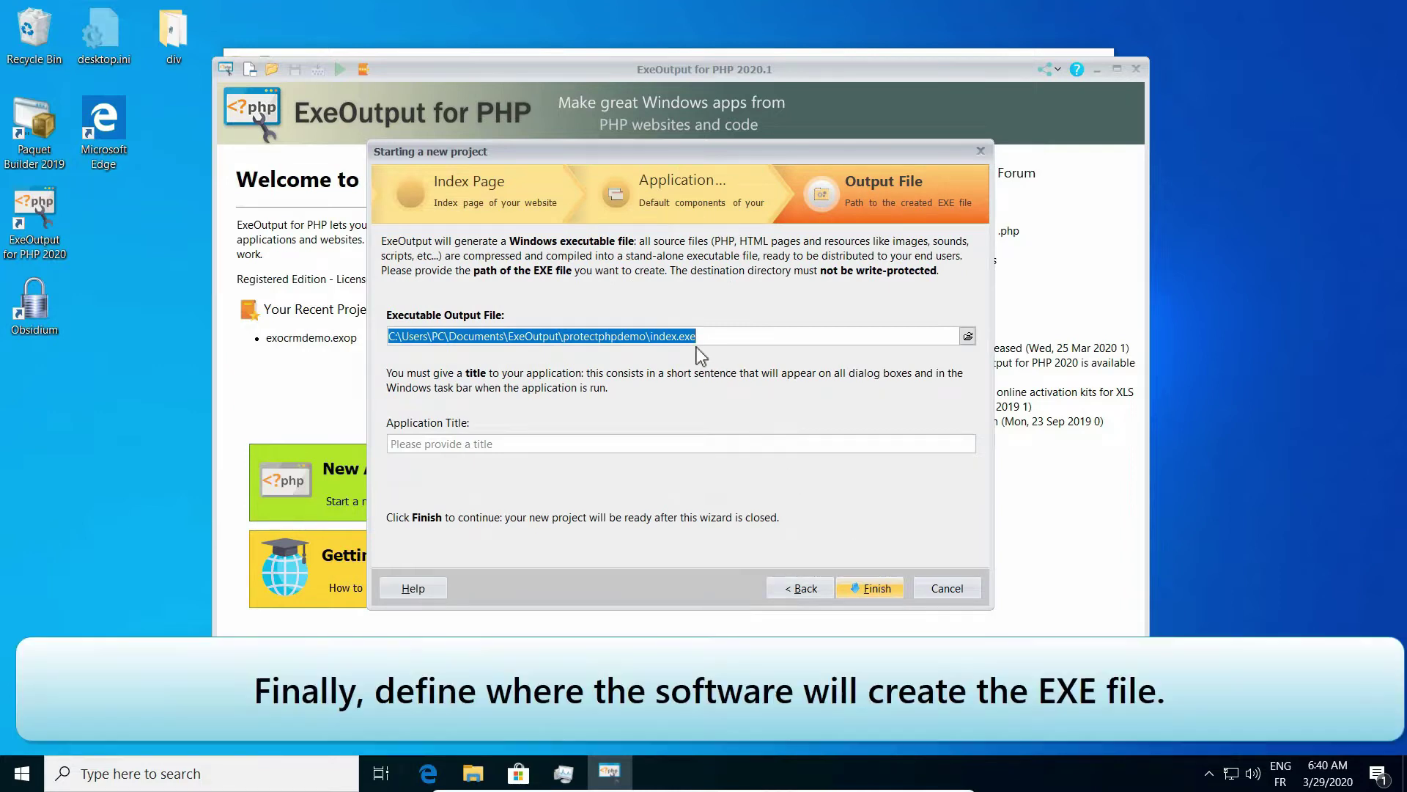
Browse for the executable's location and create a folder named output inside Documents\ExeOutput\protectphpdemo.
click(697, 337)
click(967, 336)
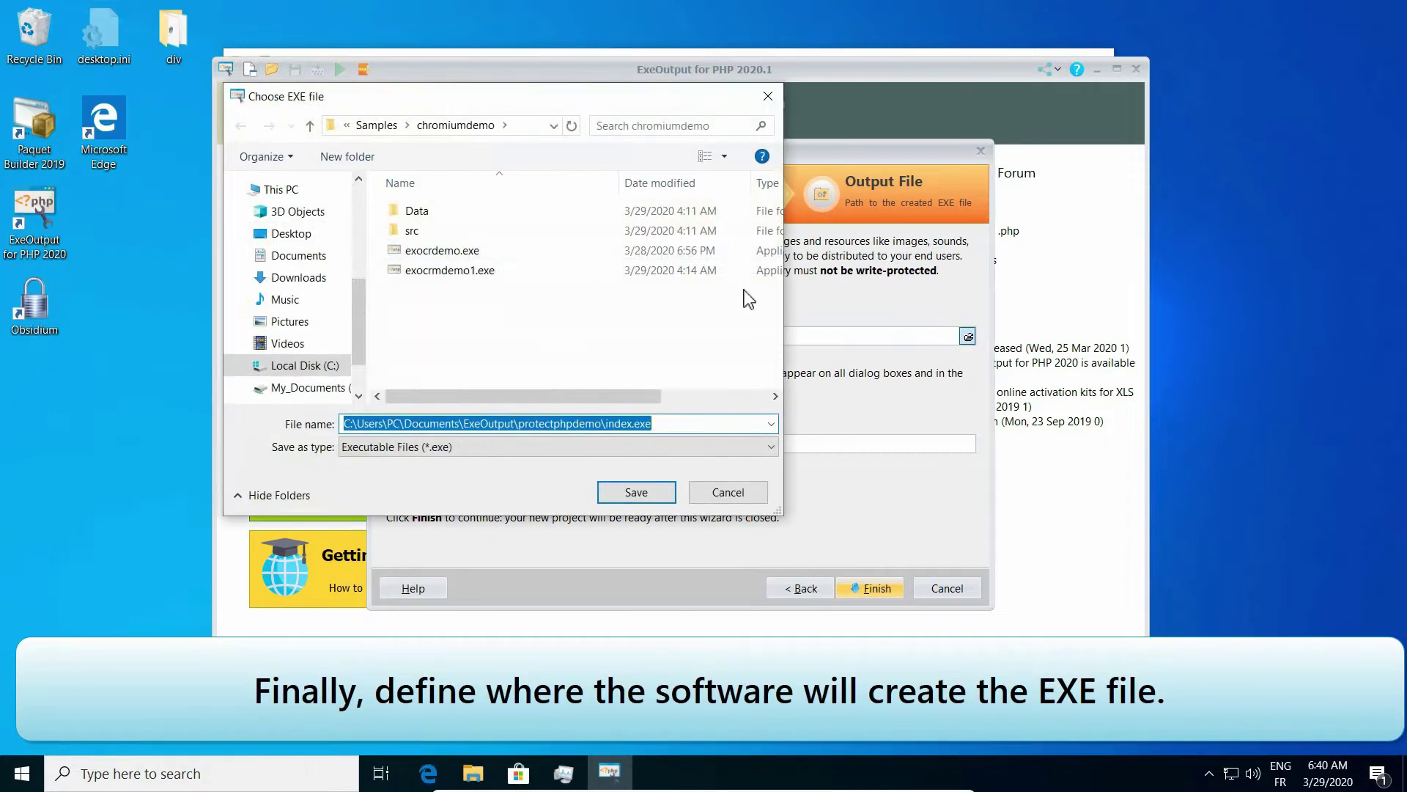
click(322, 256)
double_click(414, 211)
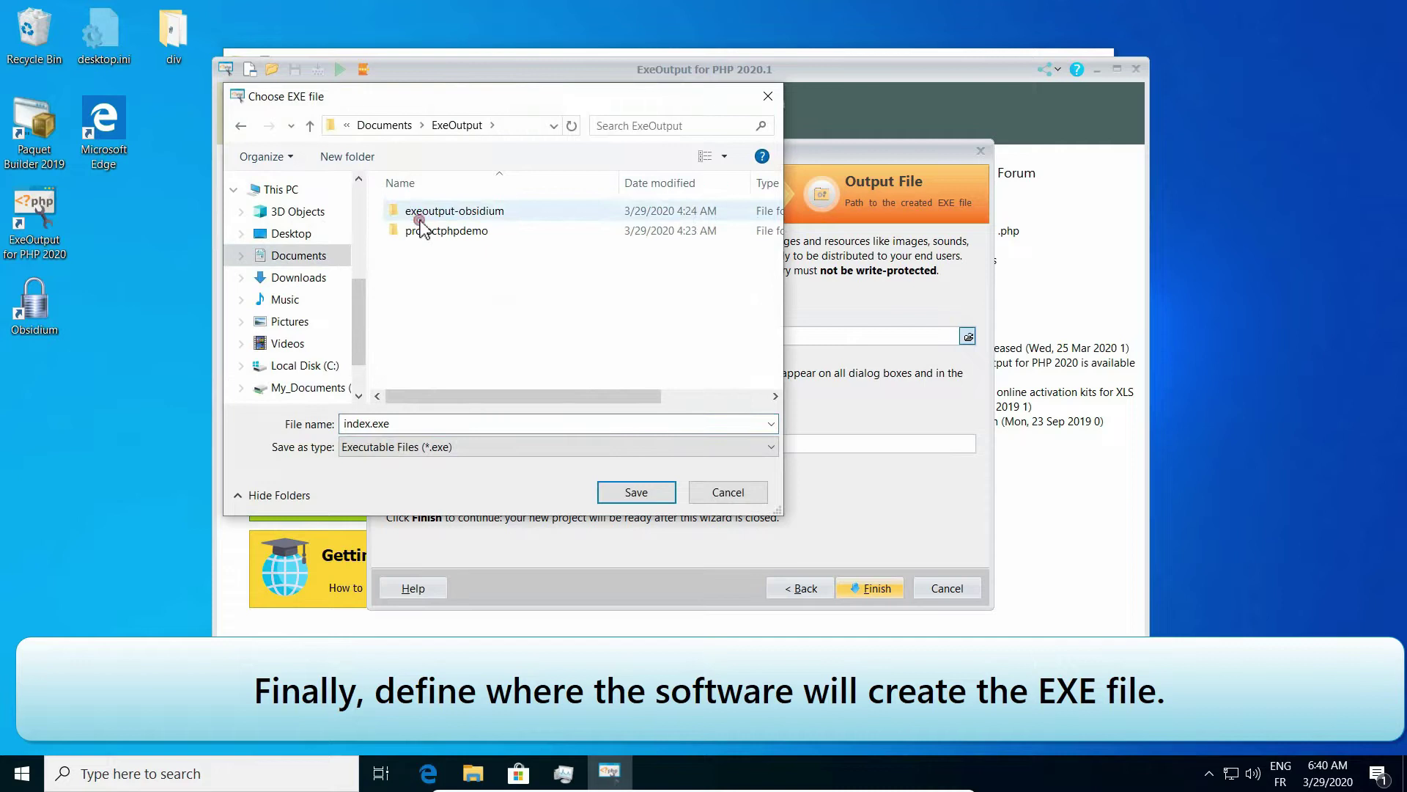
double_click(416, 230)
click(354, 158)
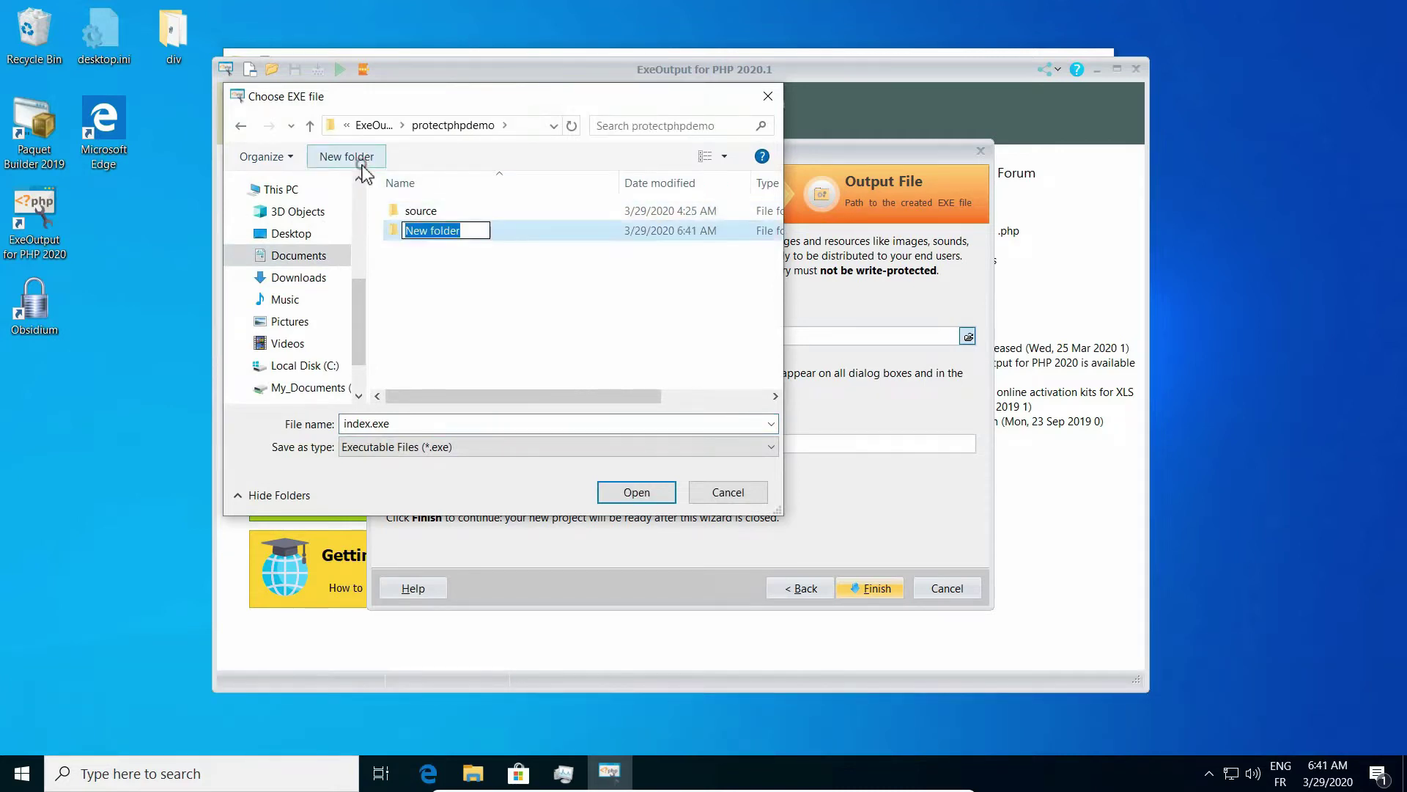
text(output)
key(Return)
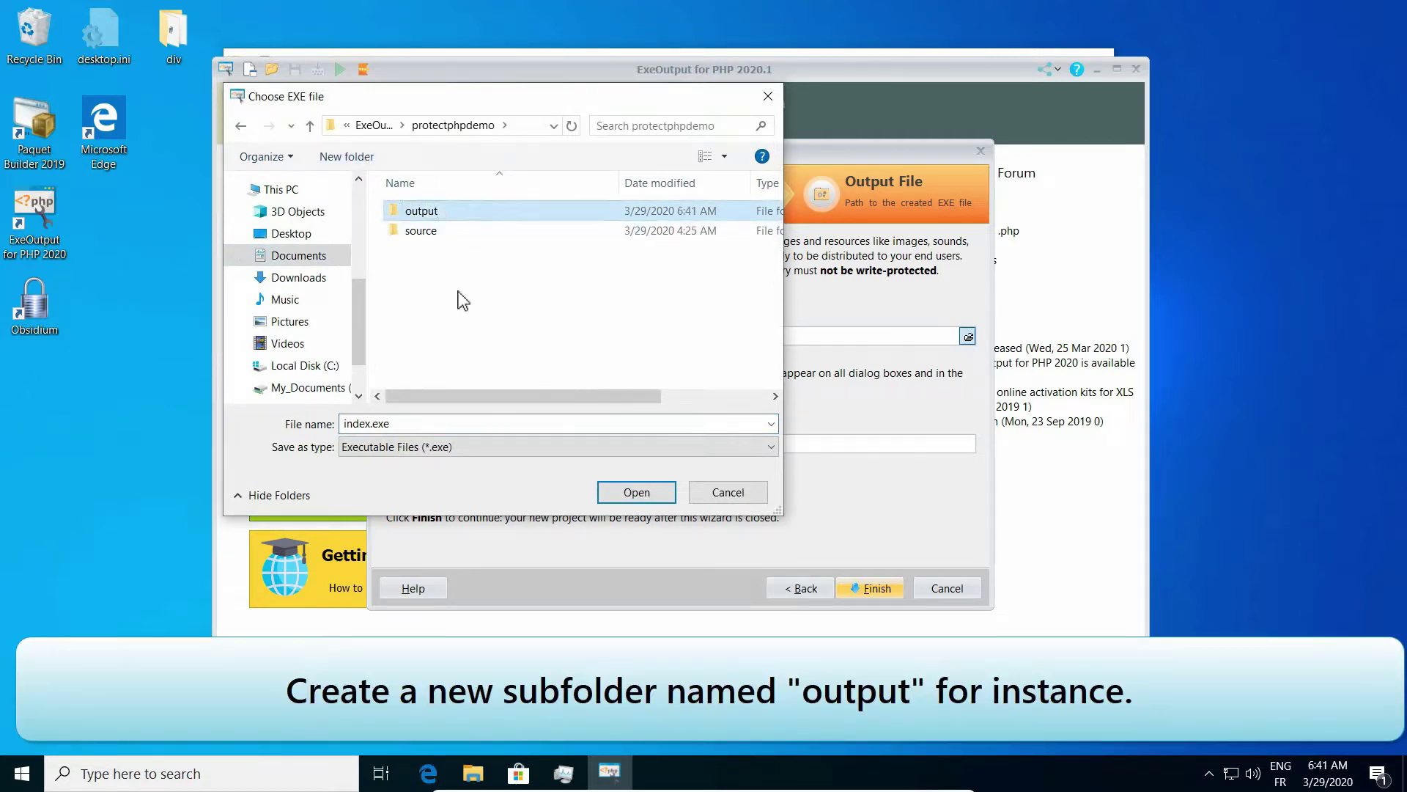
Save the executable as protectphpdemo in the output folder and finish the project with the title PHP Protection Demo.
double_click(465, 212)
double_click(440, 423)
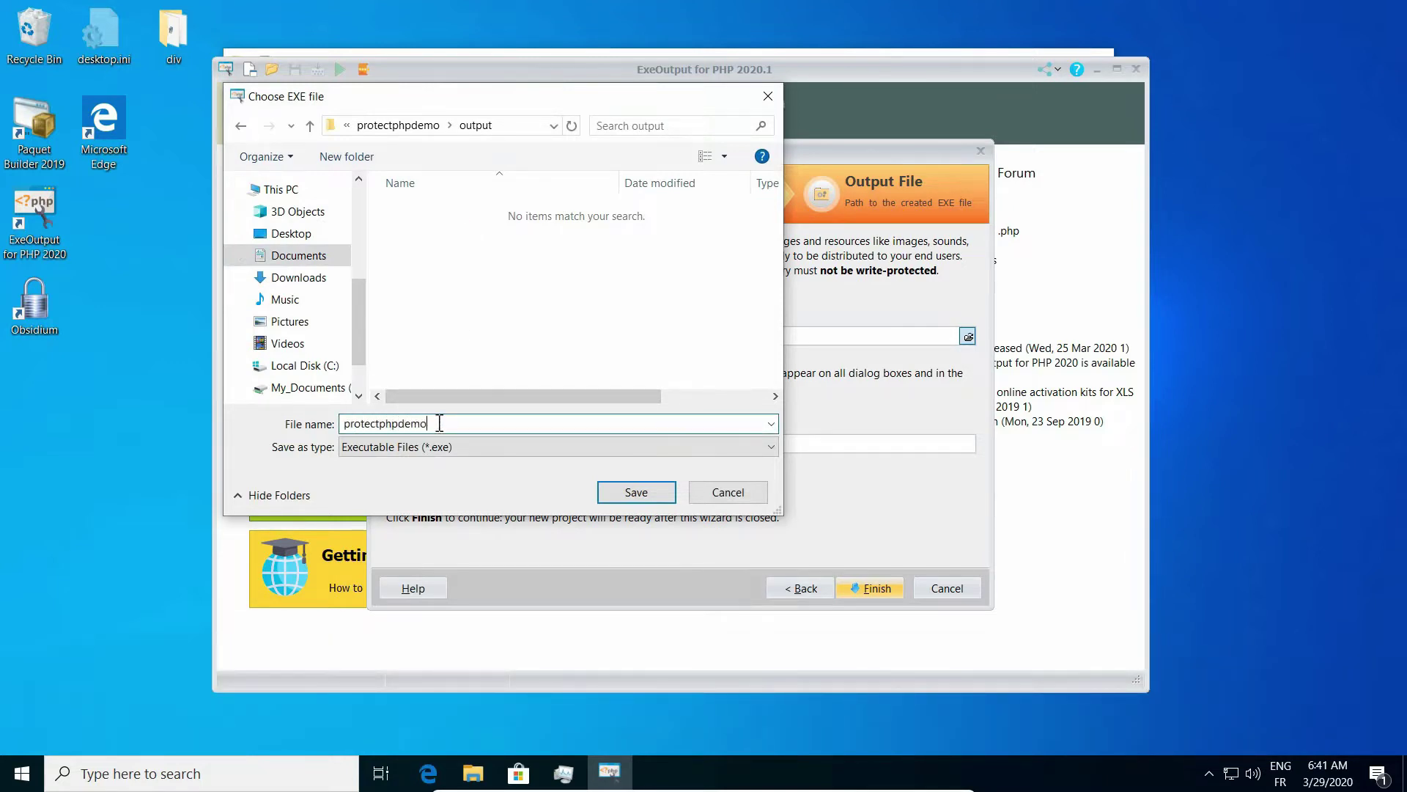
text(protectphpdemo)
key(Return)
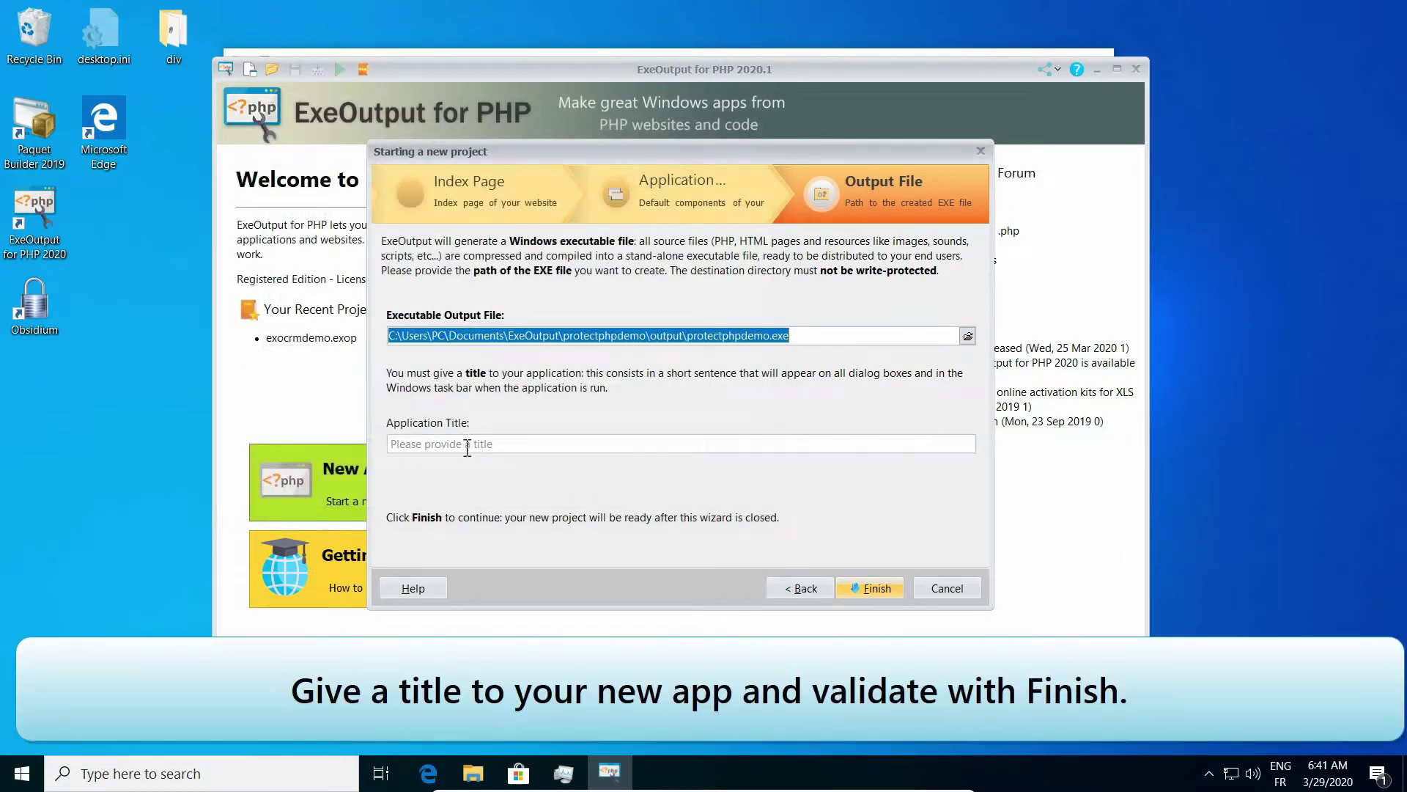
click(467, 445)
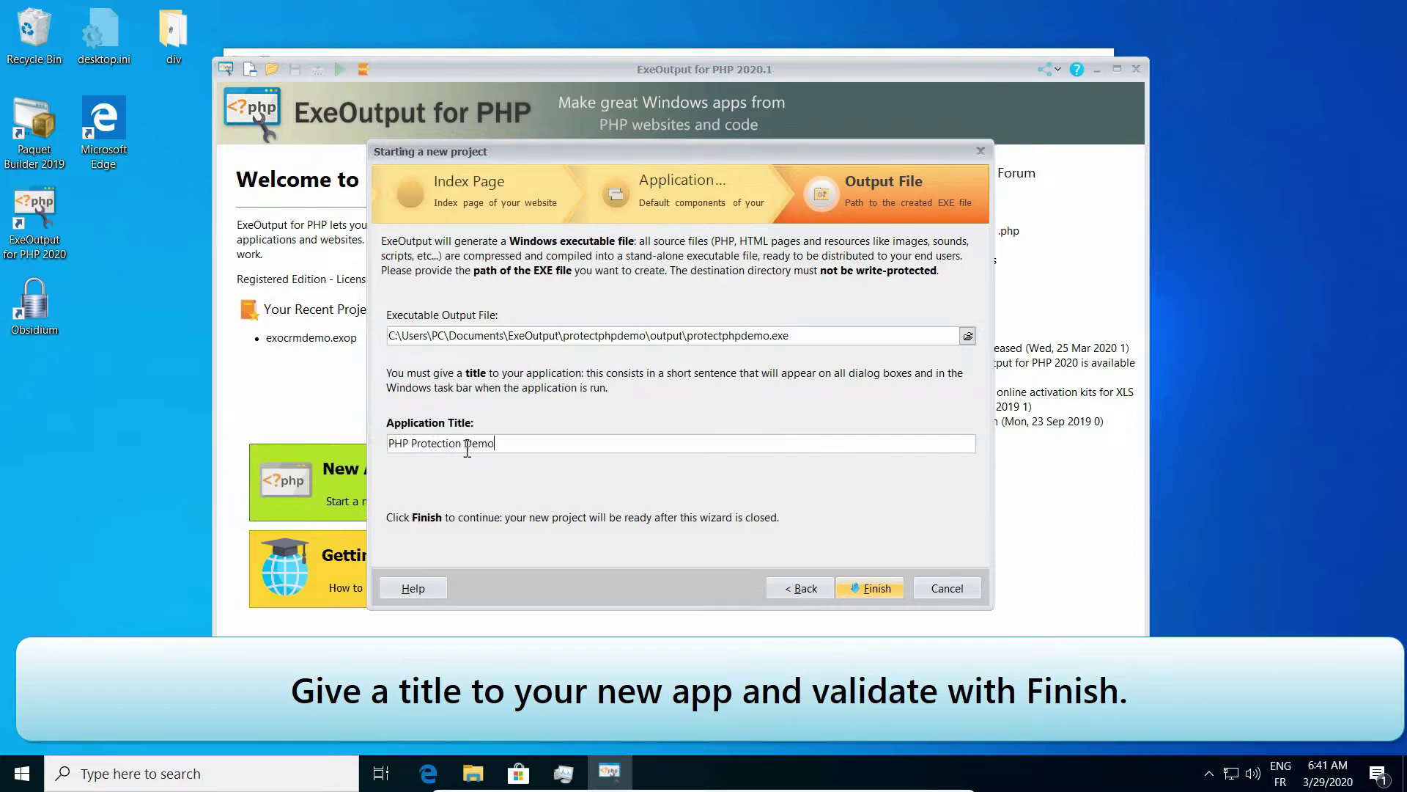
click(862, 587)
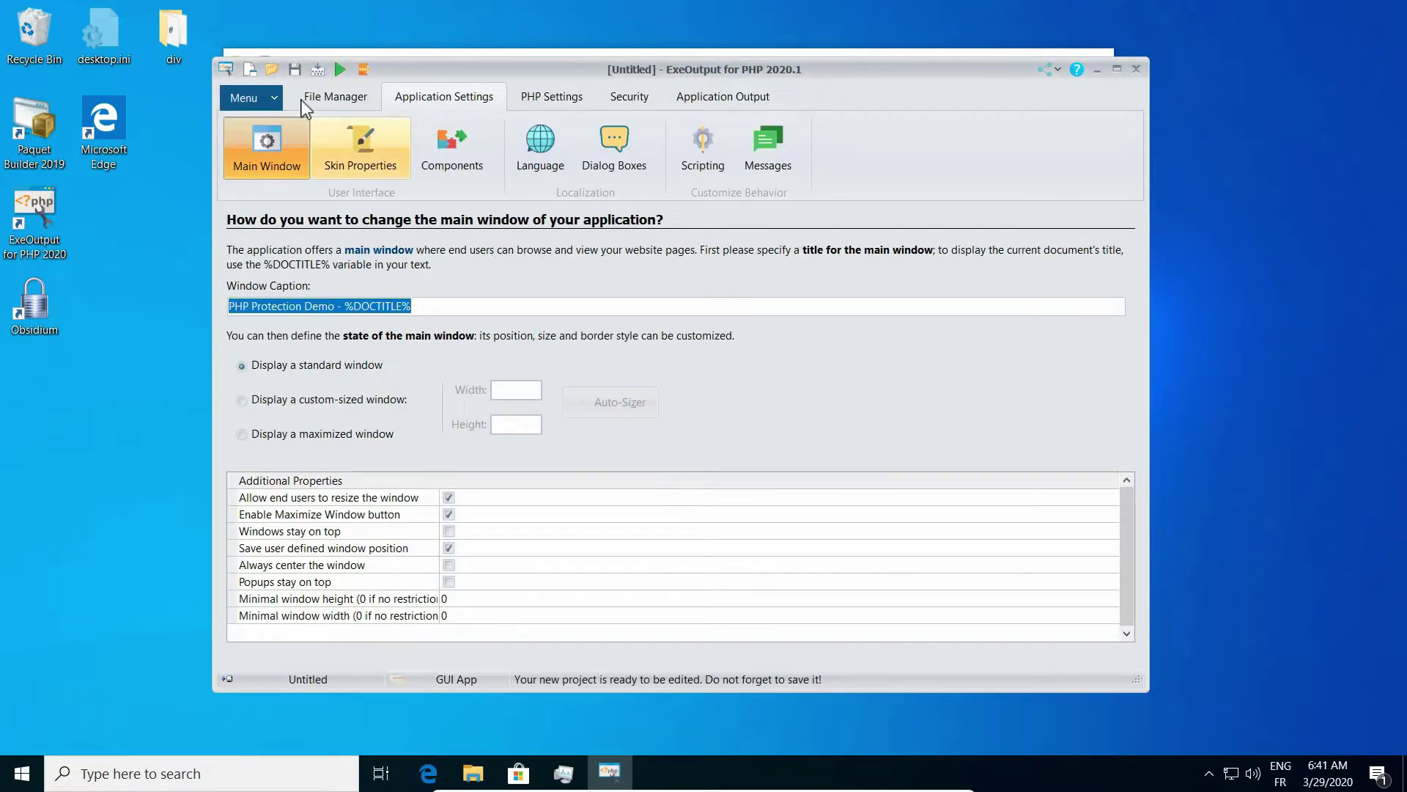
Save the project file as phprotectiondemo in the protectphpdemo folder.
click(295, 69)
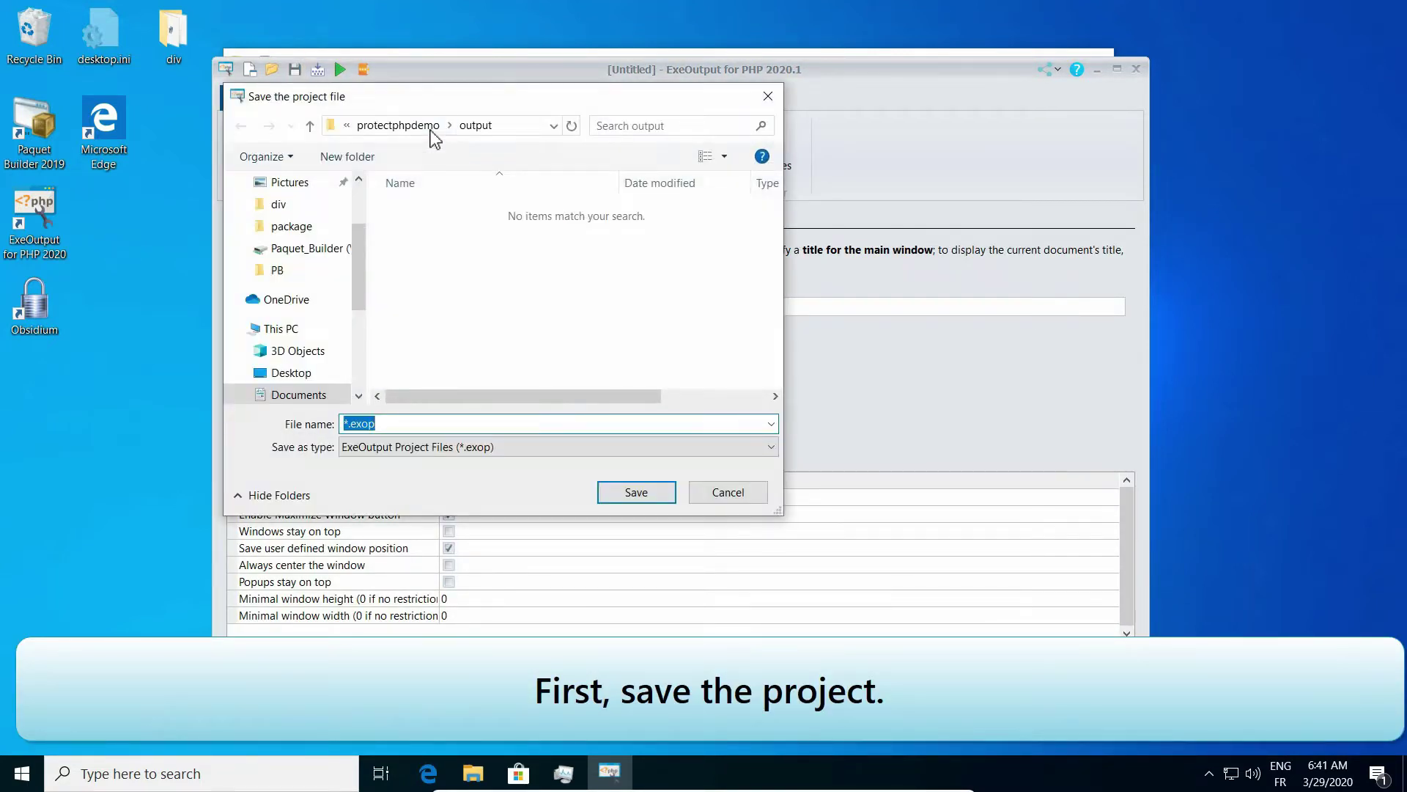
click(426, 127)
text(phprotectiondemo)
key(Return)
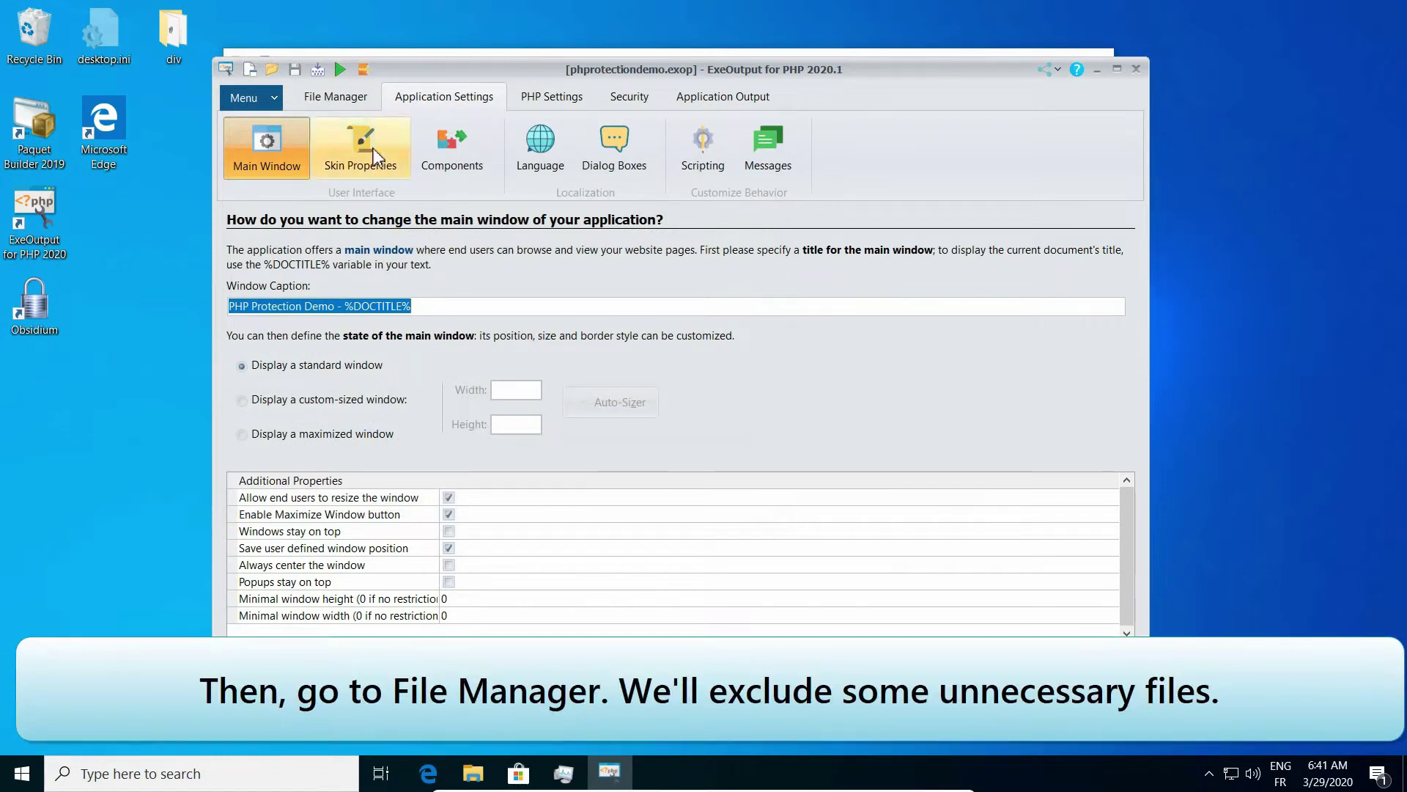
Exclude all files of the user_guide folder from the compiled application.
click(356, 104)
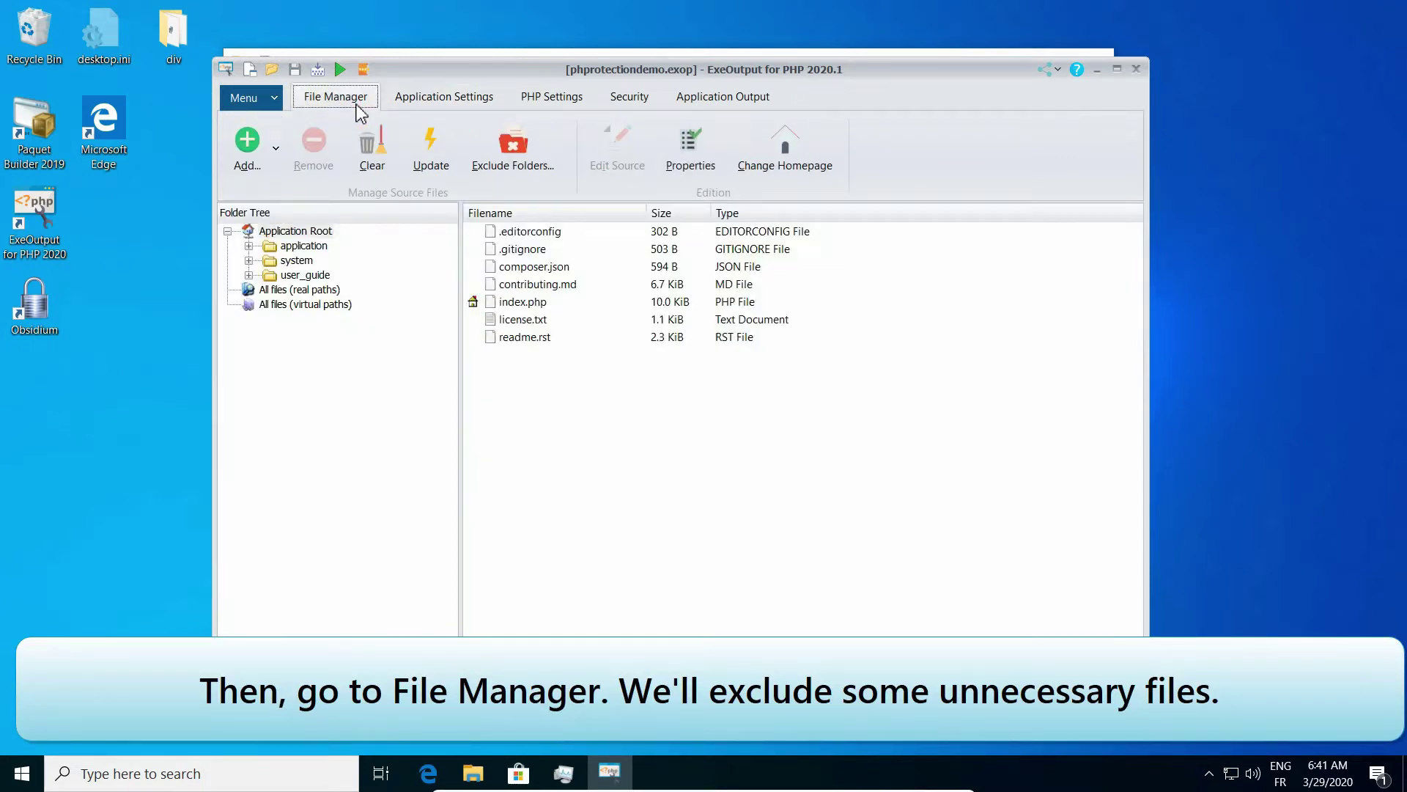
click(323, 276)
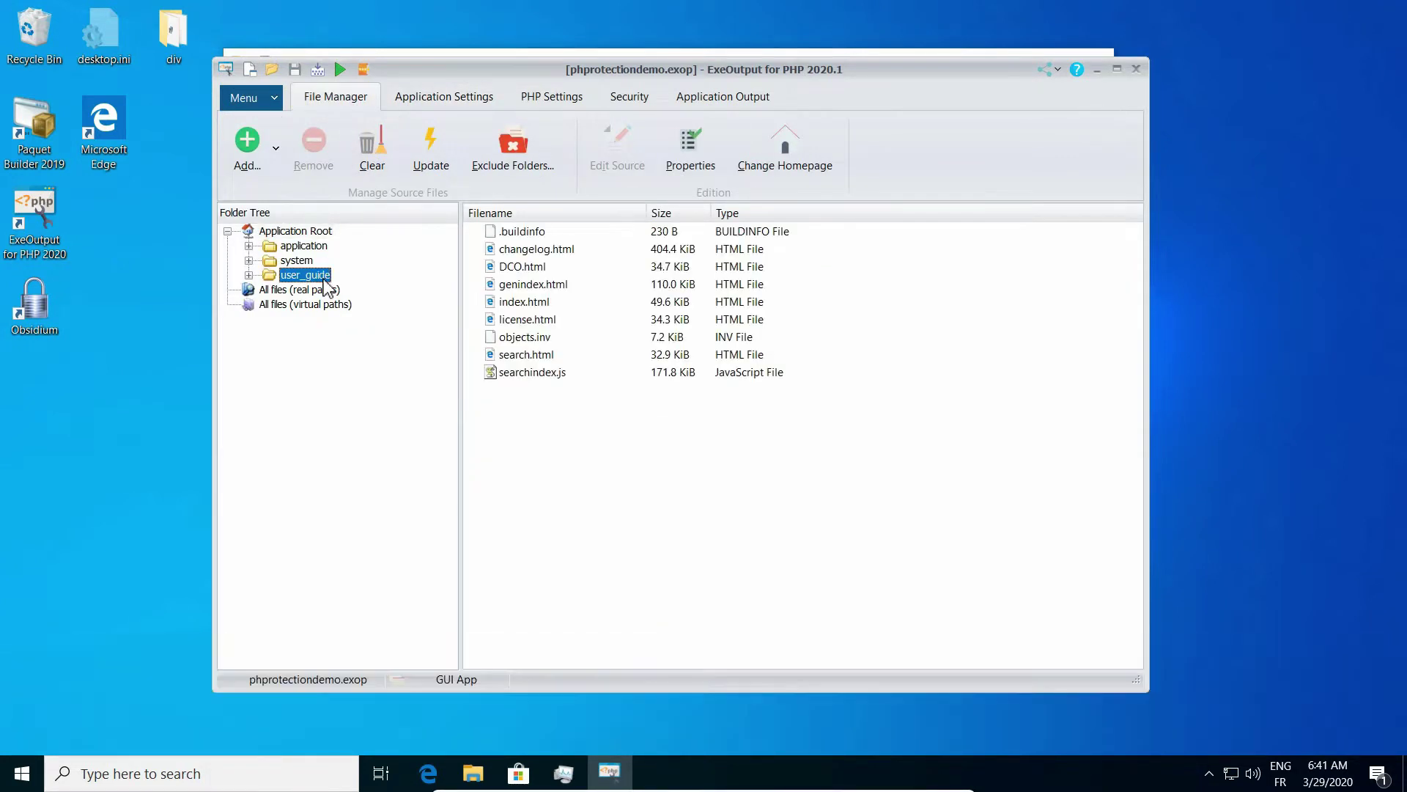
click(692, 167)
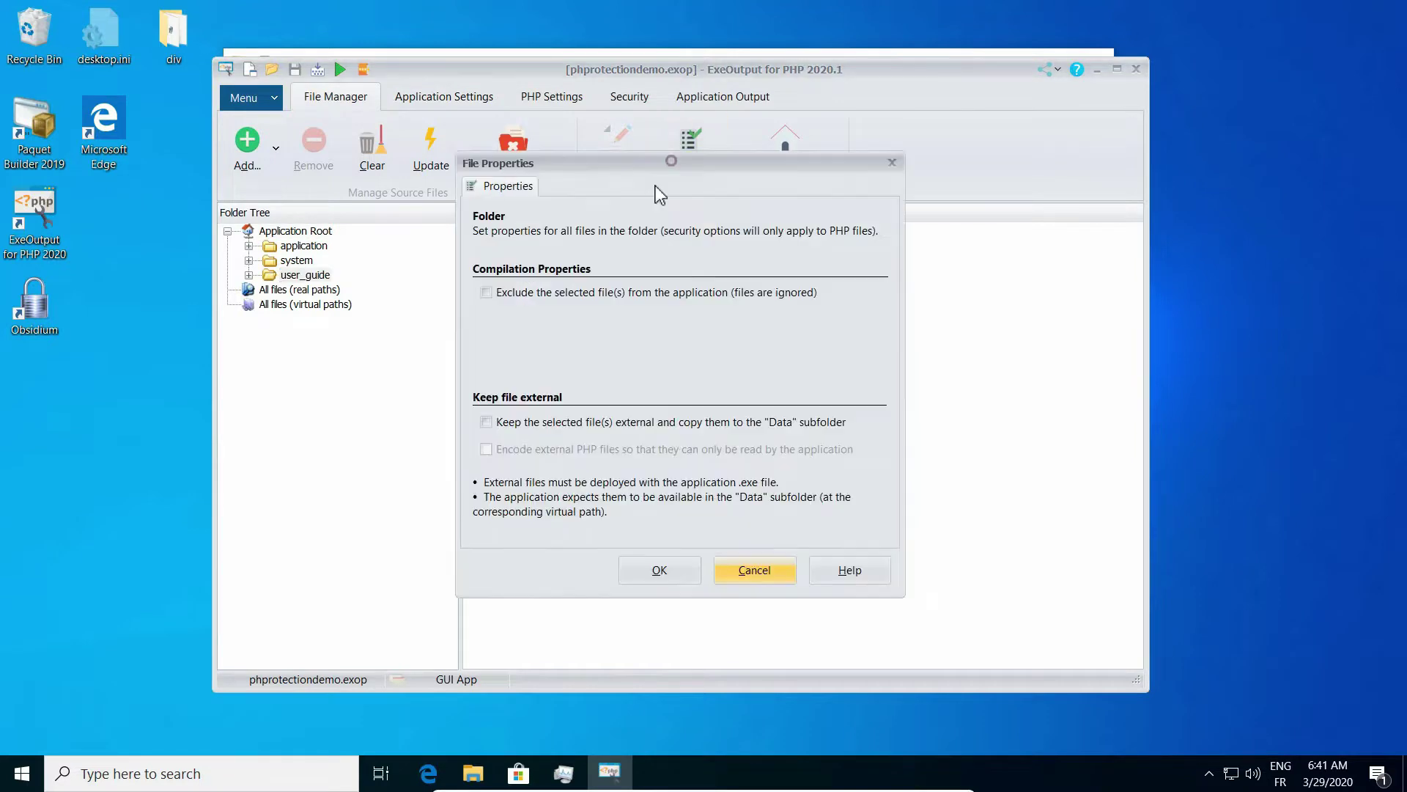
click(532, 300)
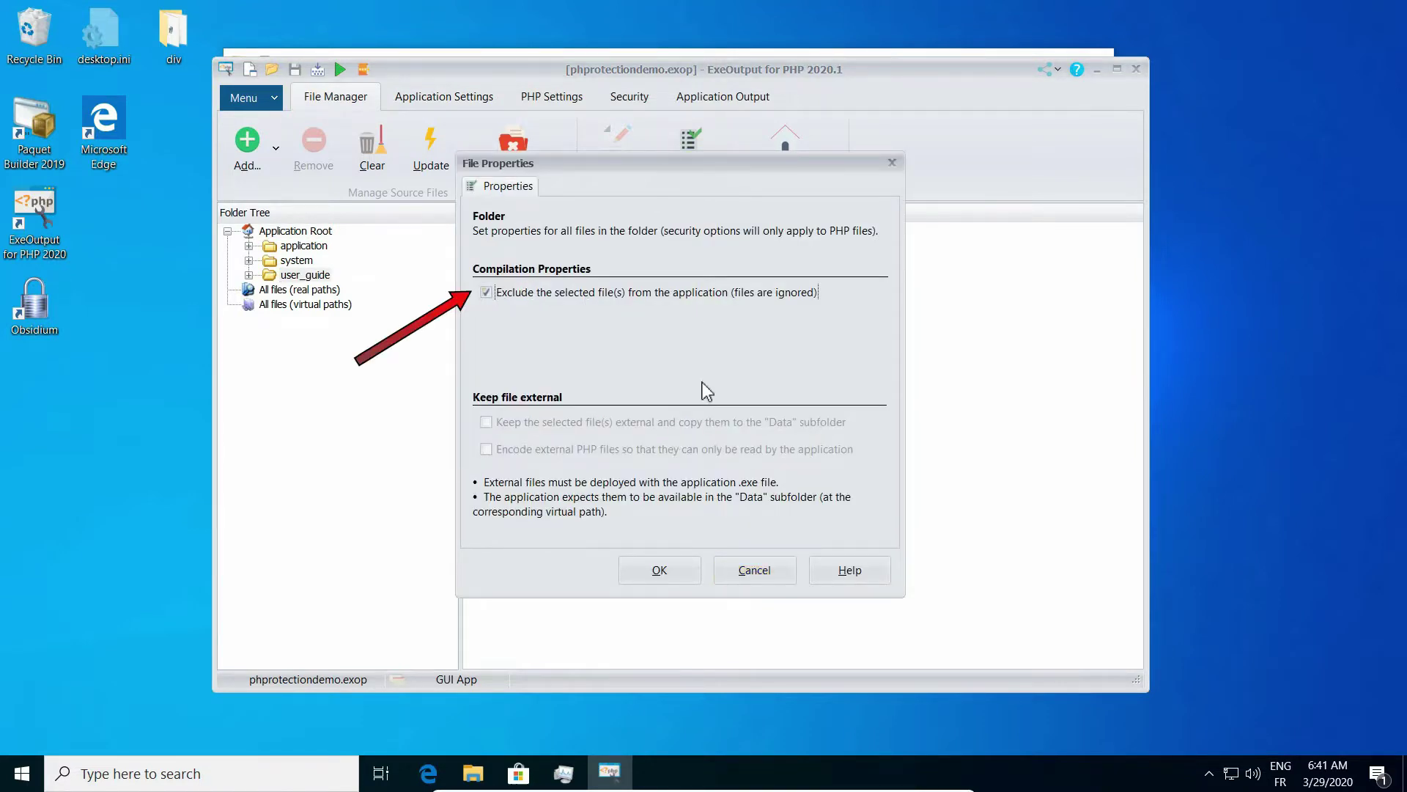
click(660, 571)
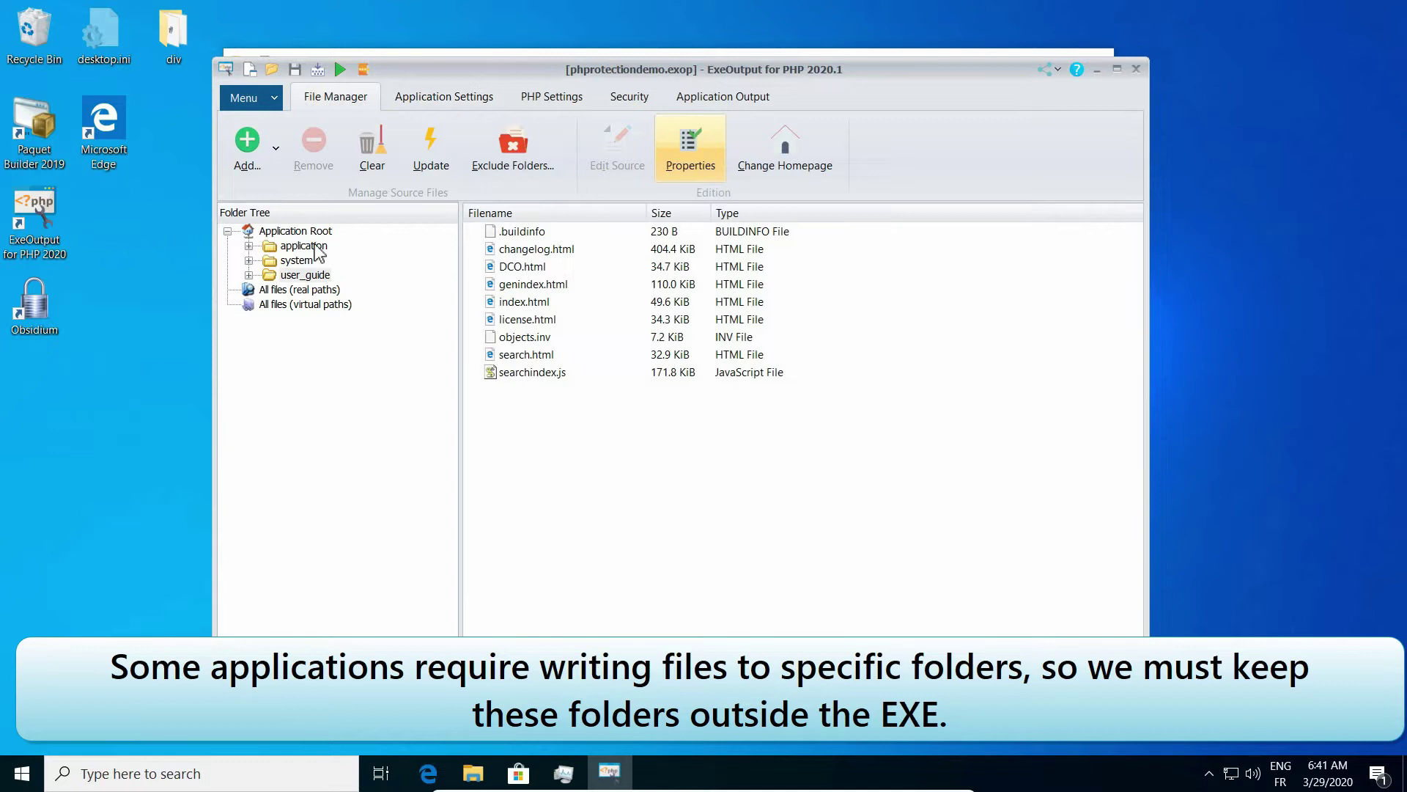
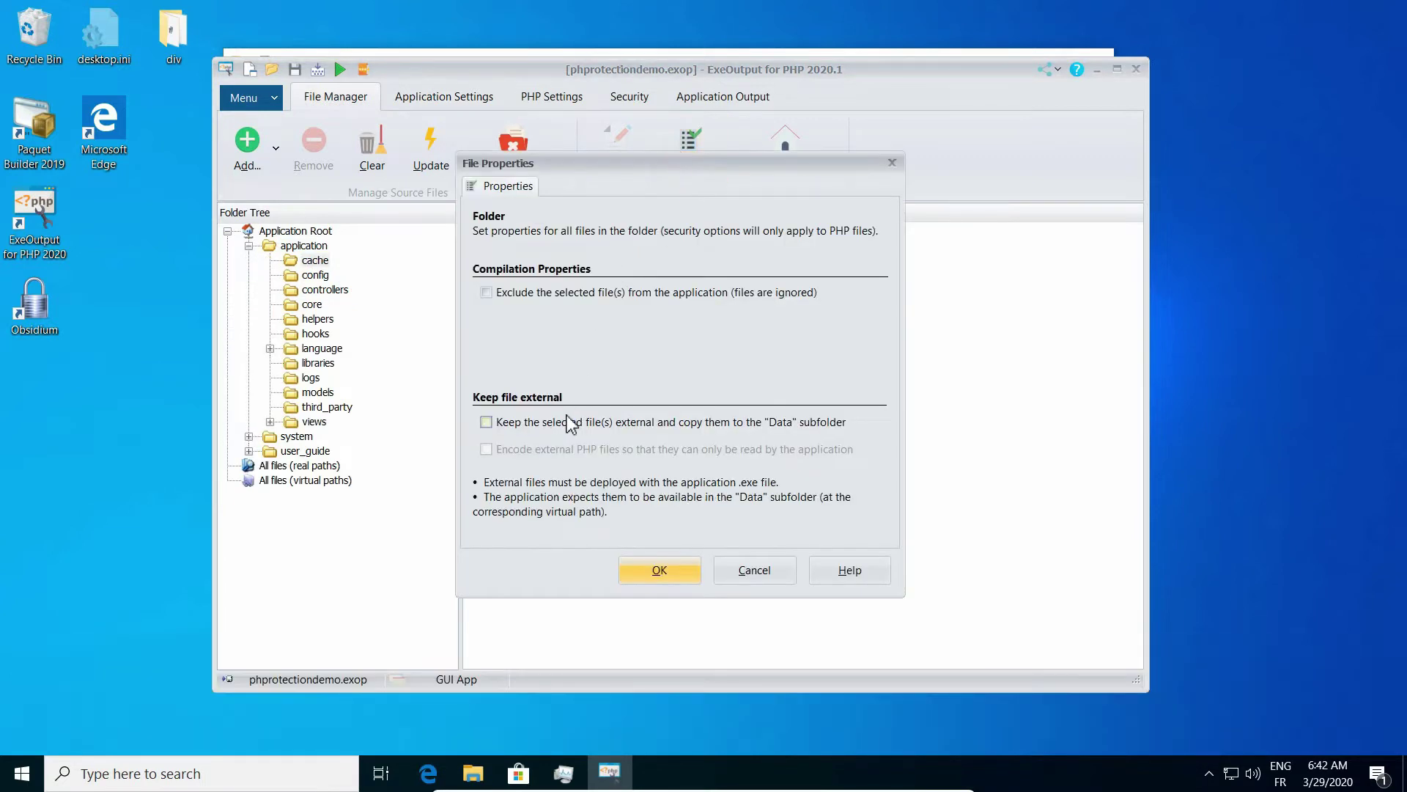
Keep the files of the application/cache and application/logs folders external, copied to the Data subfolder.
click(570, 425)
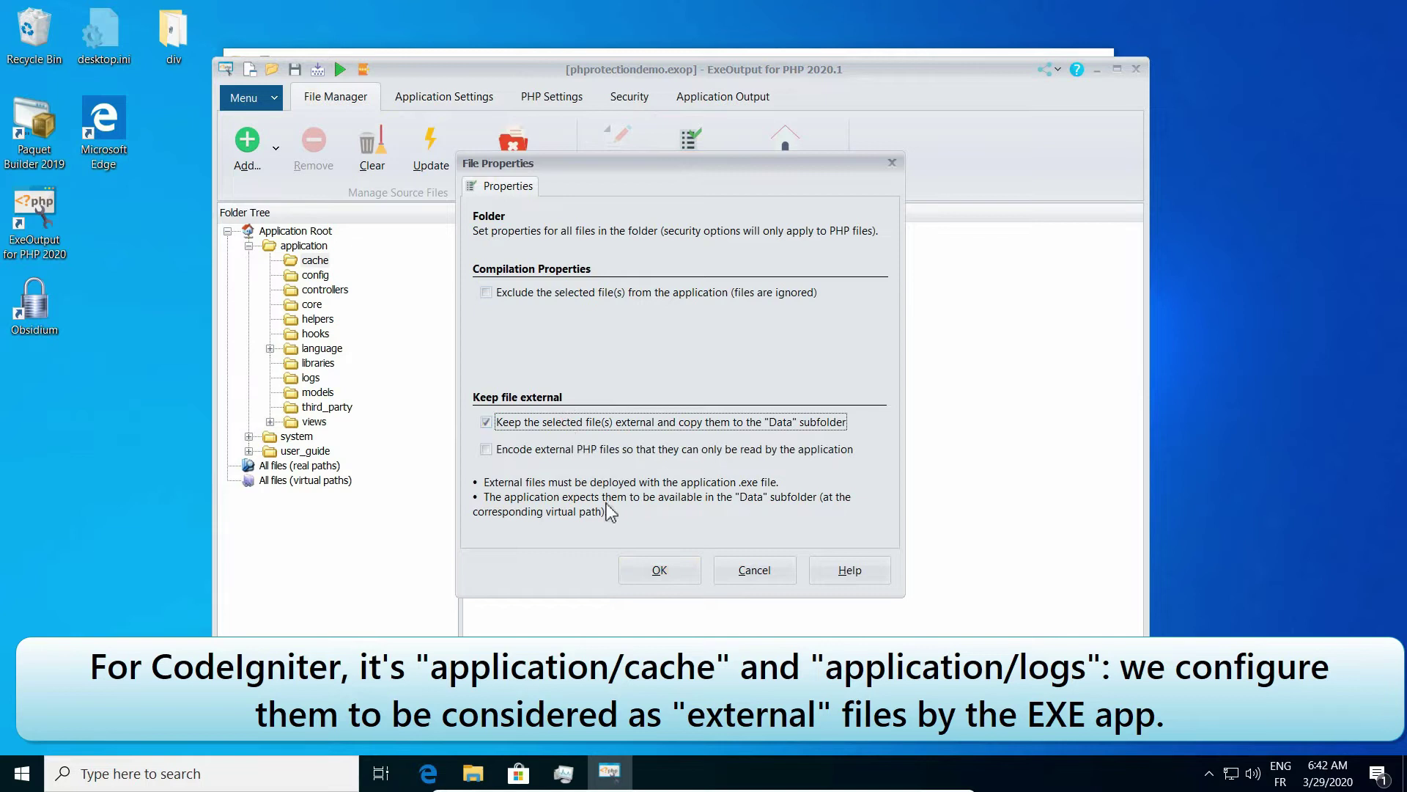
click(655, 571)
click(315, 380)
click(693, 168)
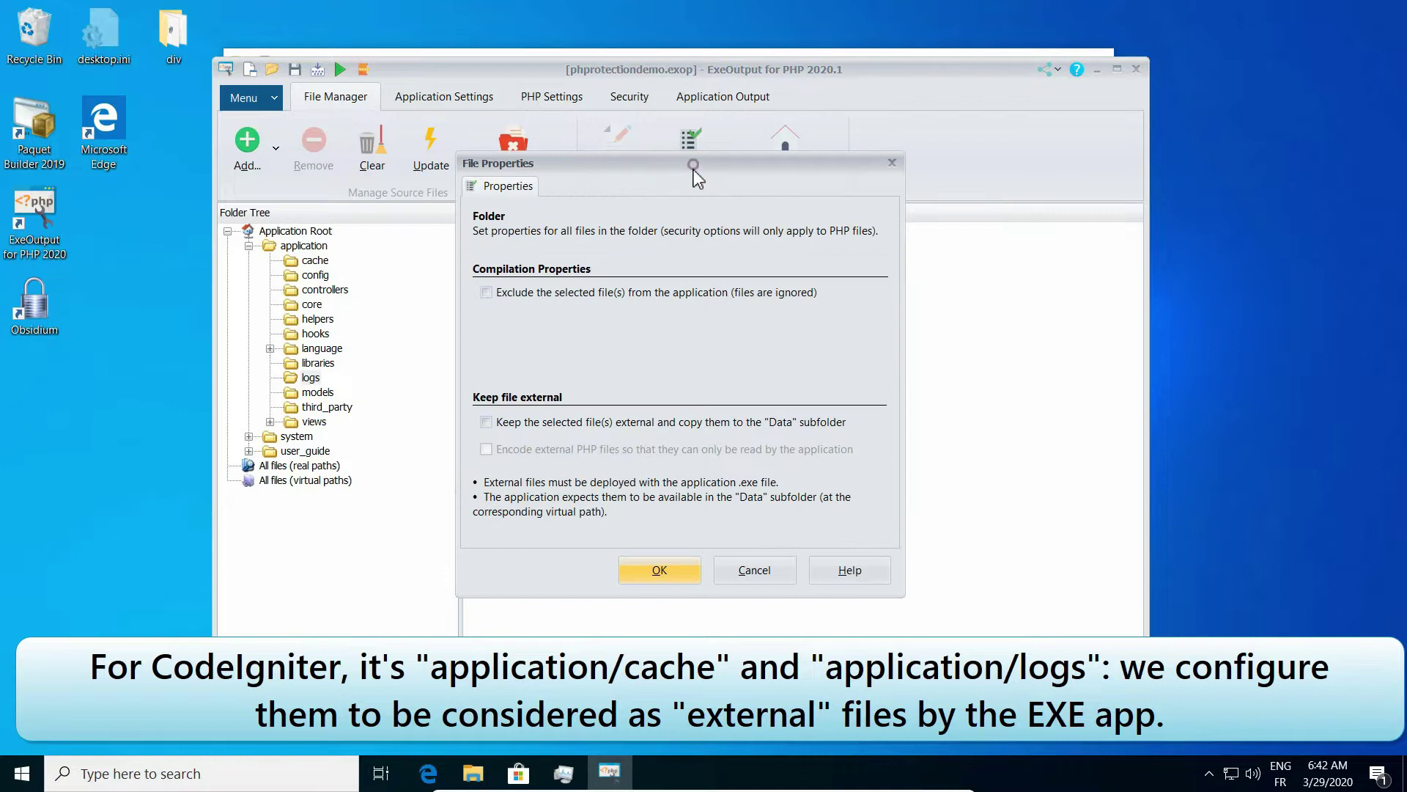
click(605, 424)
click(663, 570)
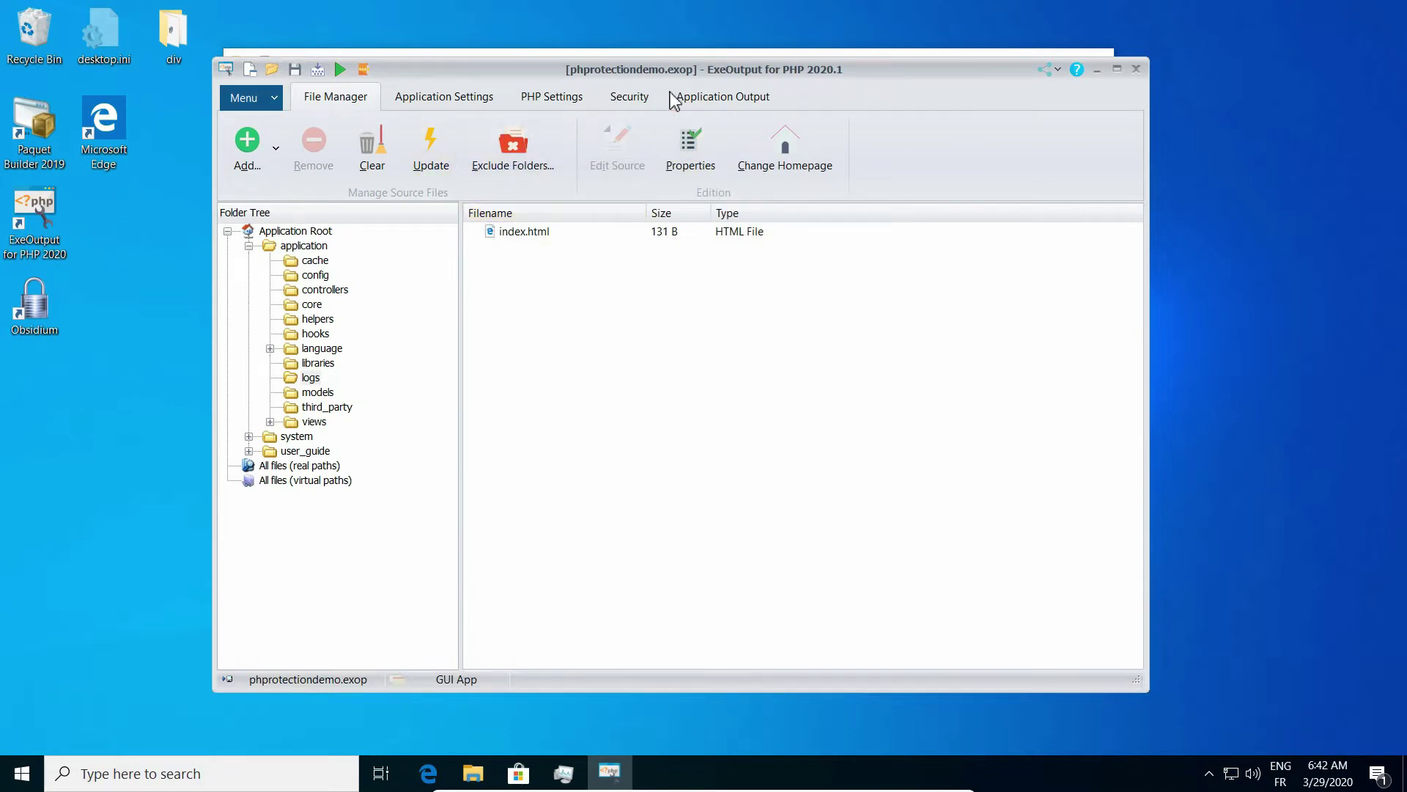
Compile the project into its EXE file and test-run the built application, closing it when done.
click(697, 96)
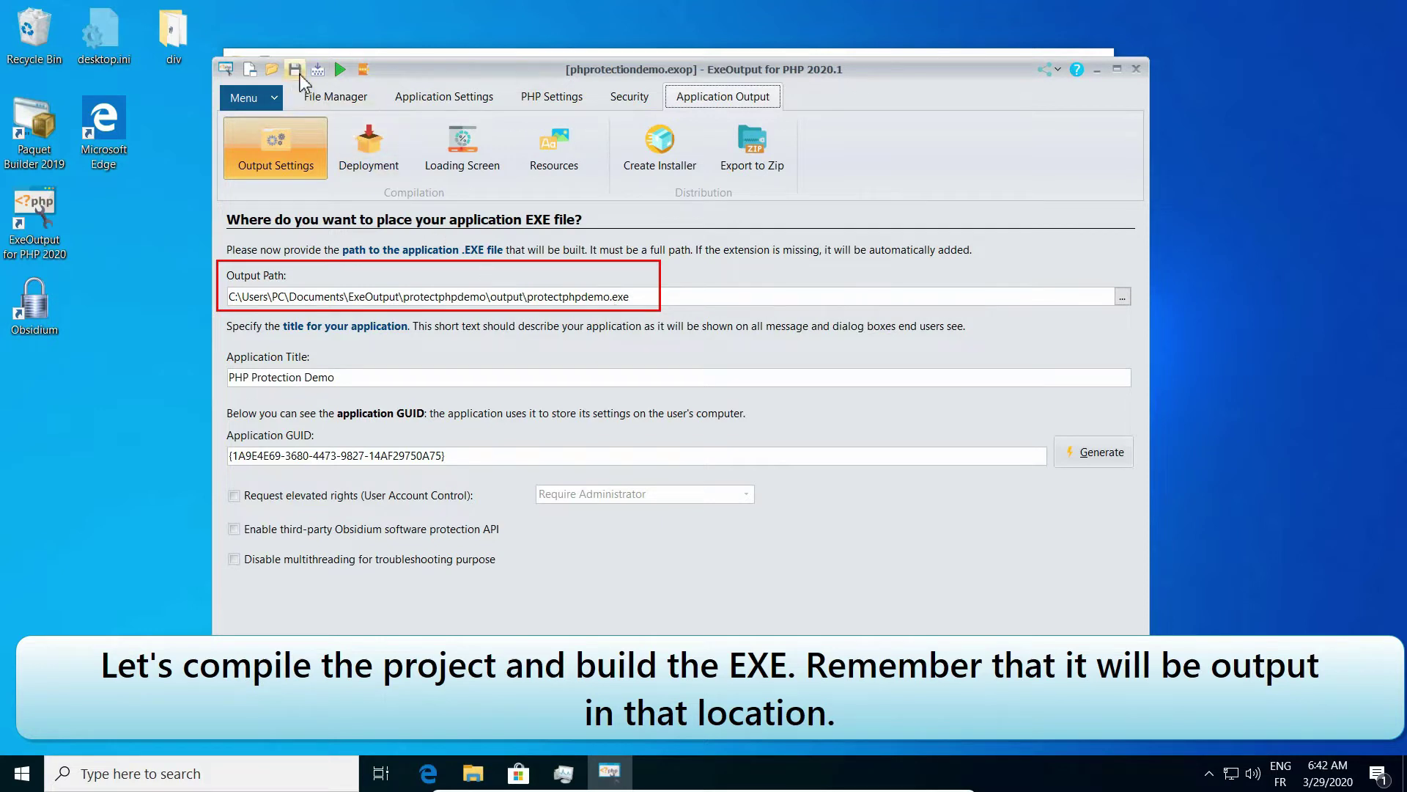
click(319, 73)
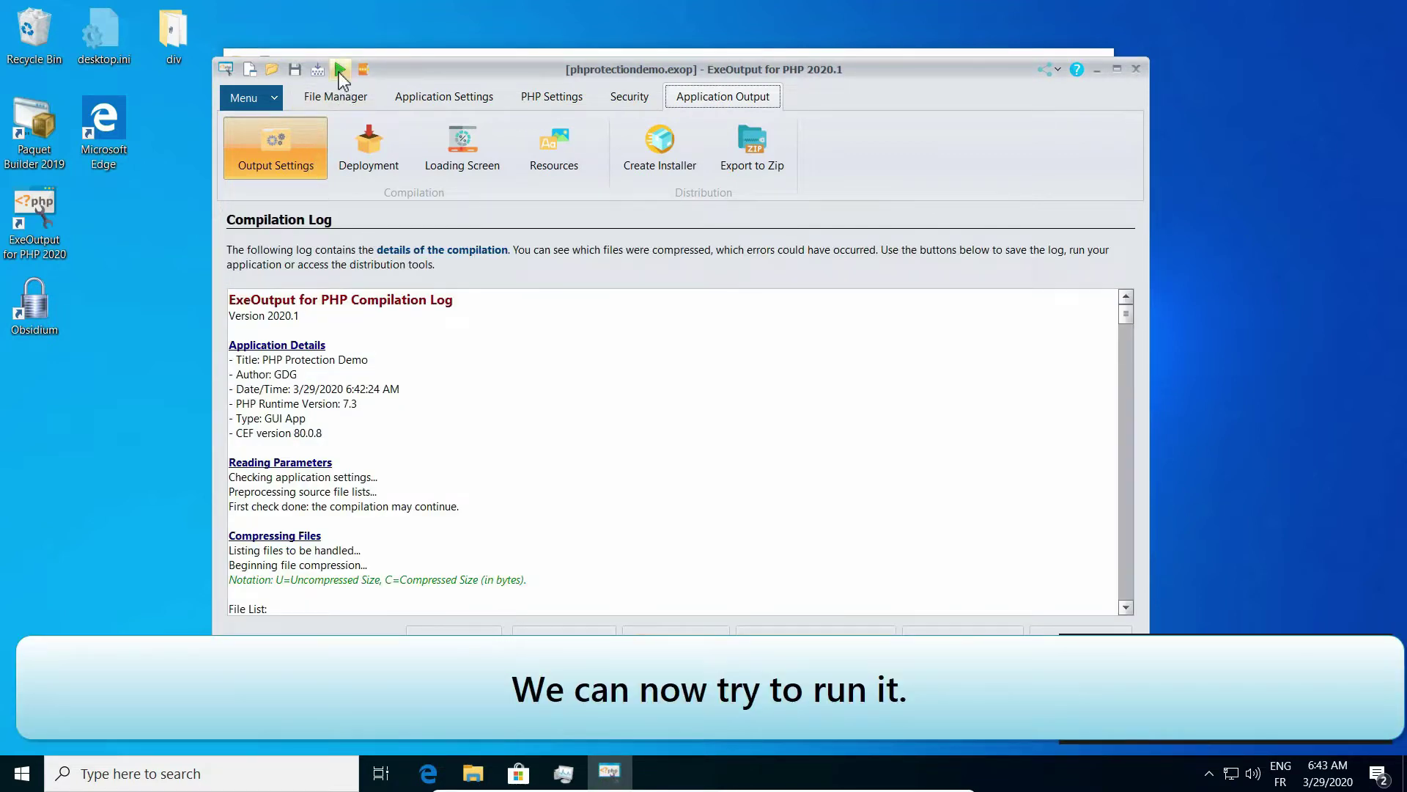
click(341, 71)
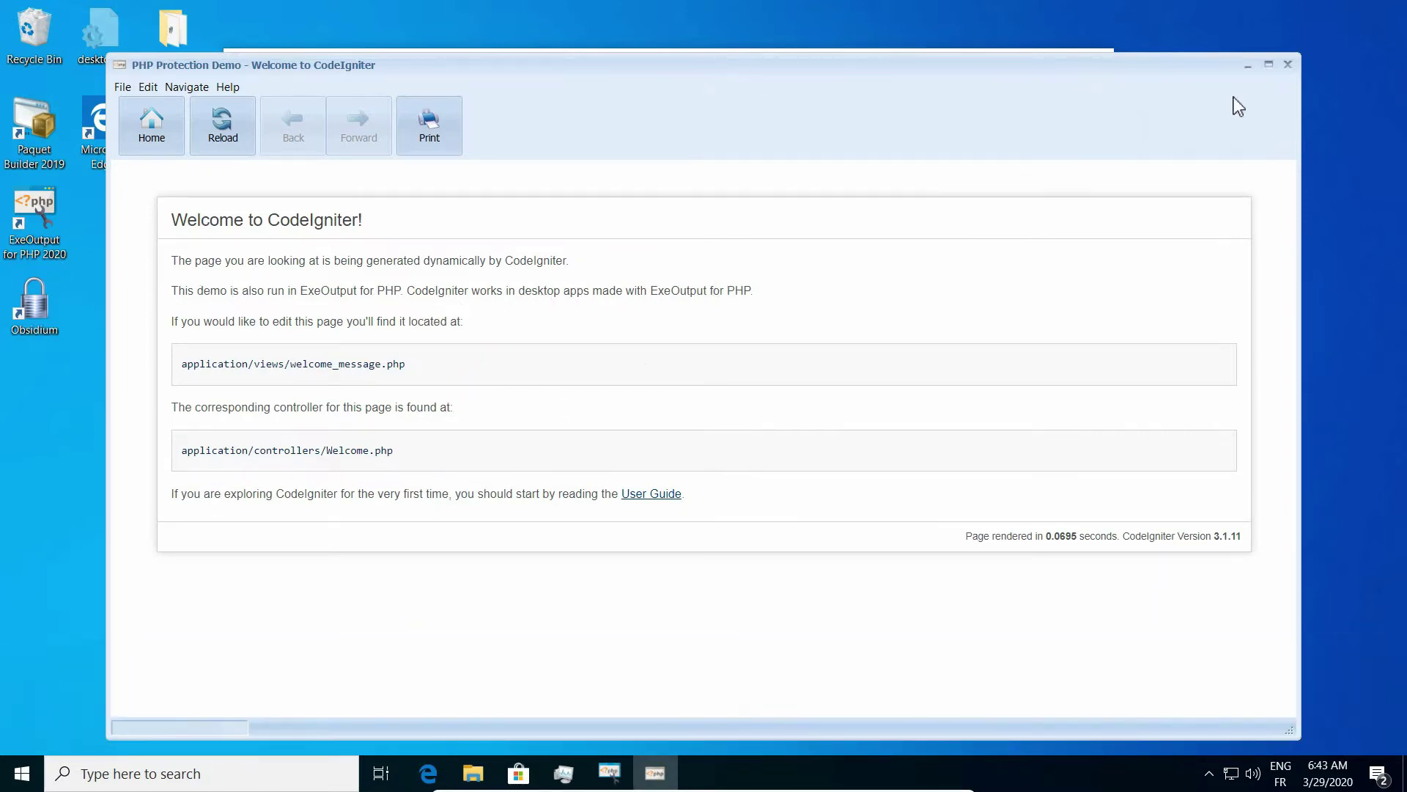
click(1290, 65)
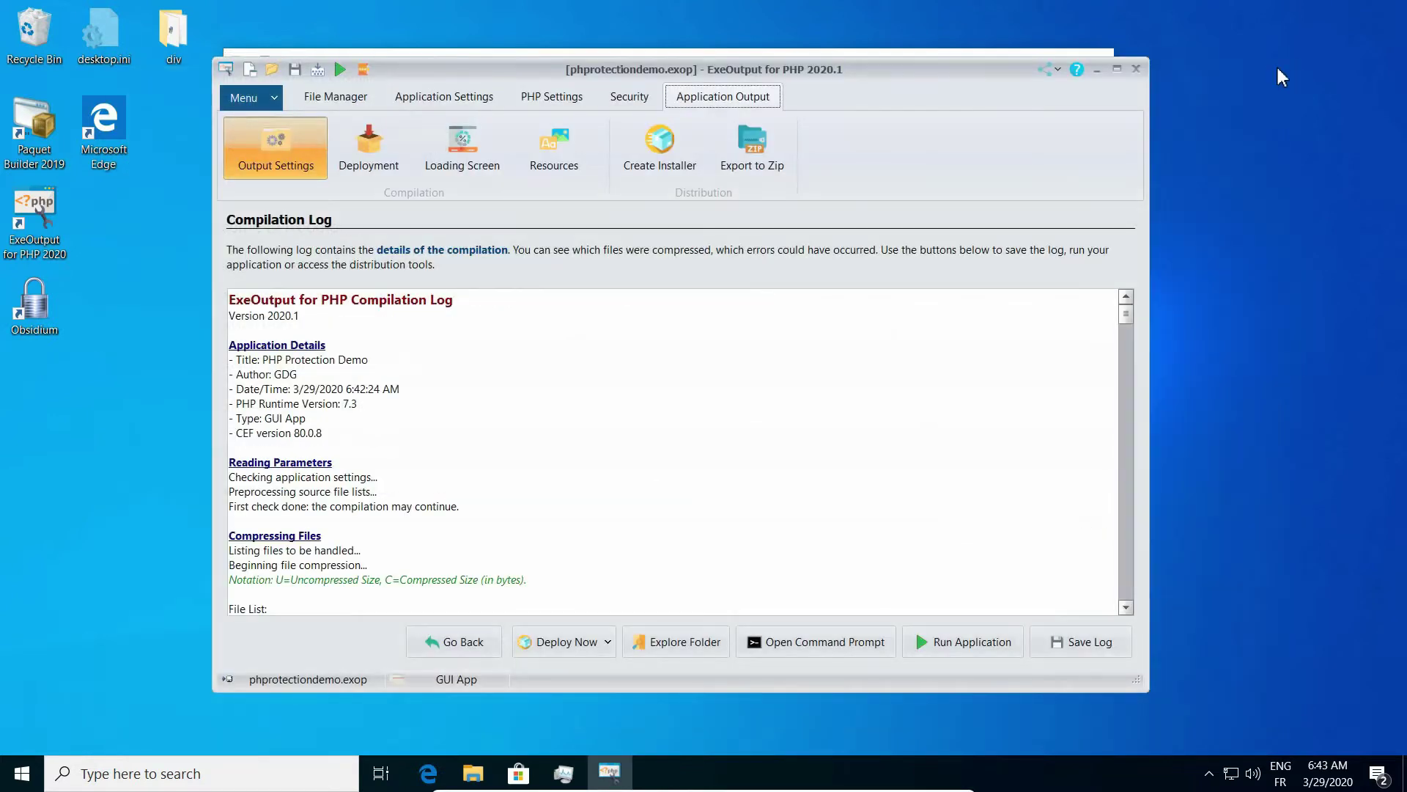
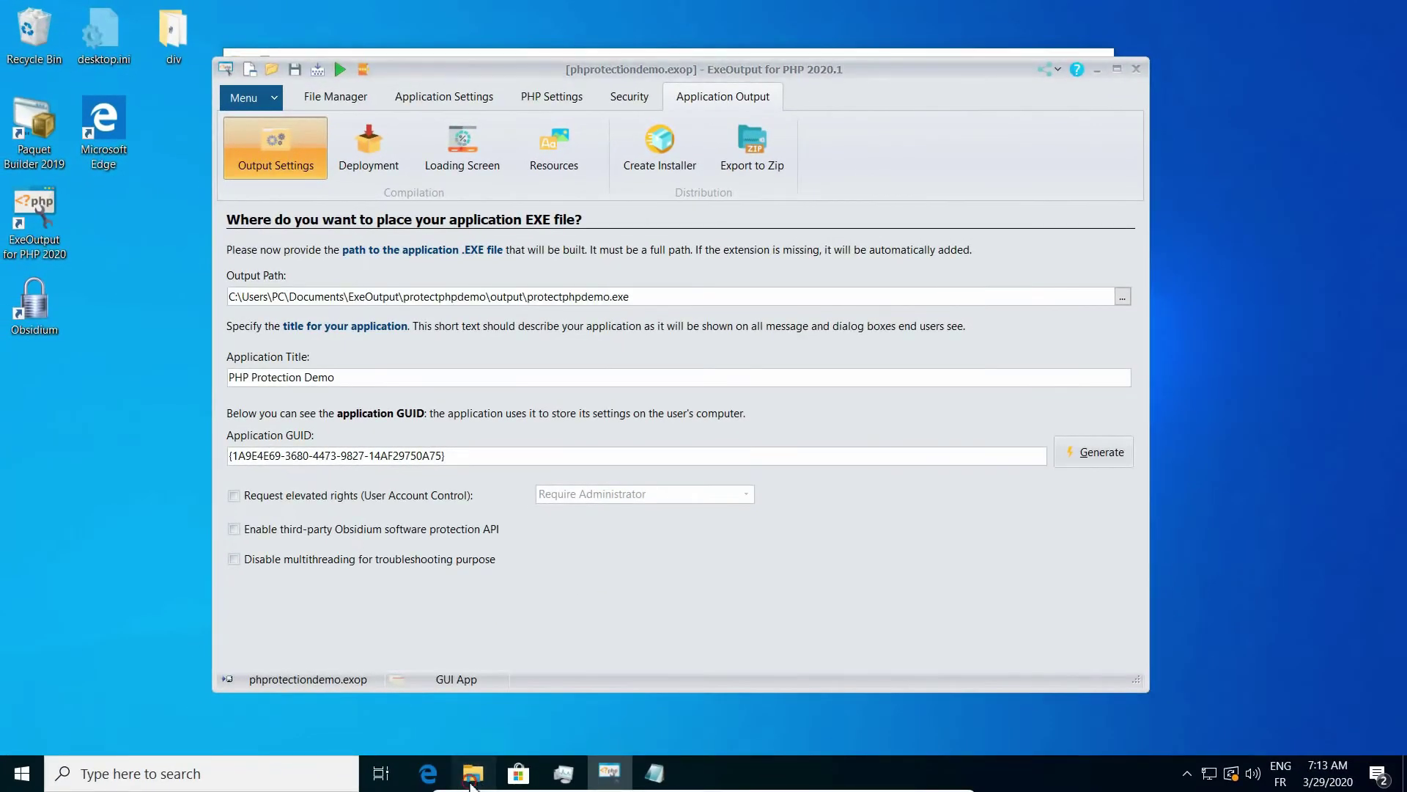
Rename index.php in the protectphpdemo source folder to index2.php.
click(471, 775)
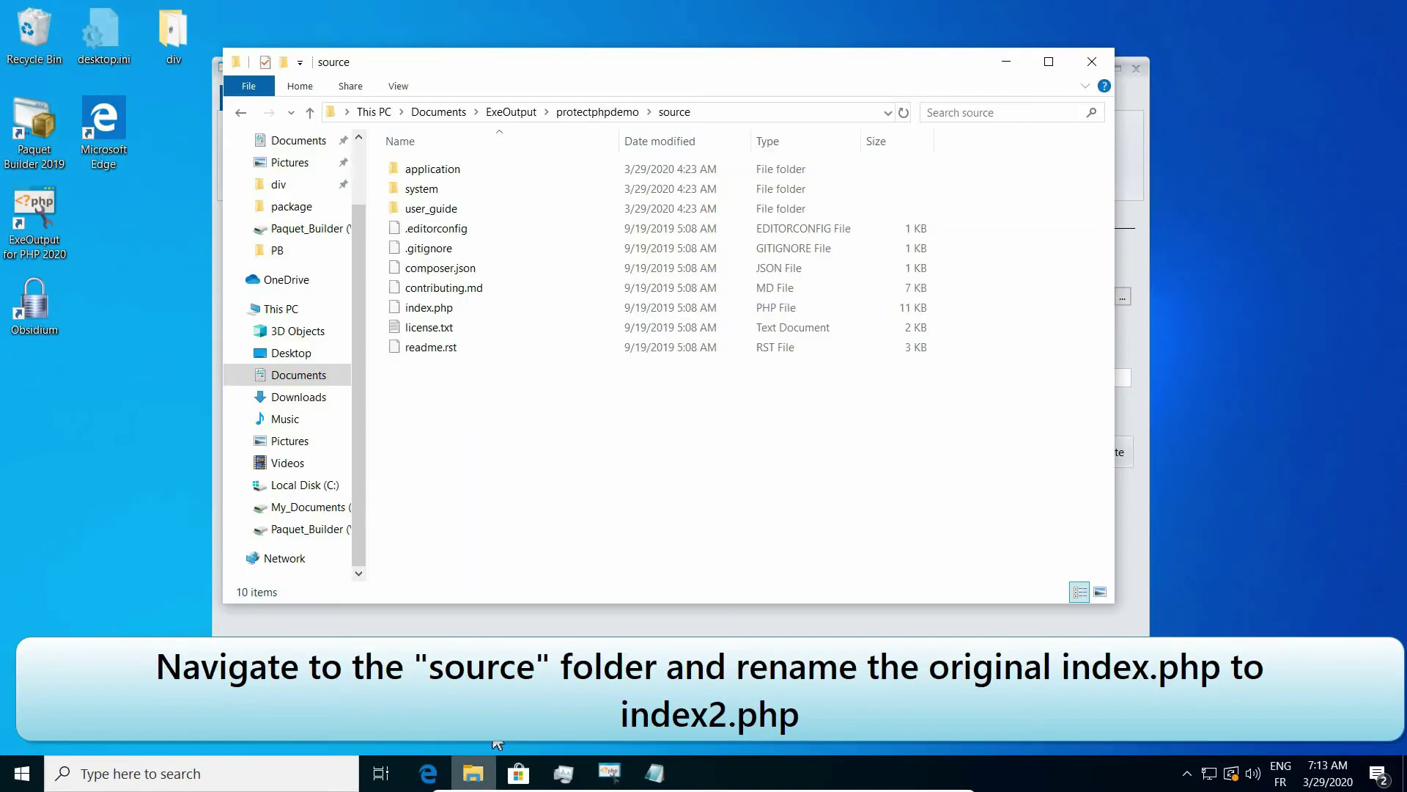
right_click(419, 310)
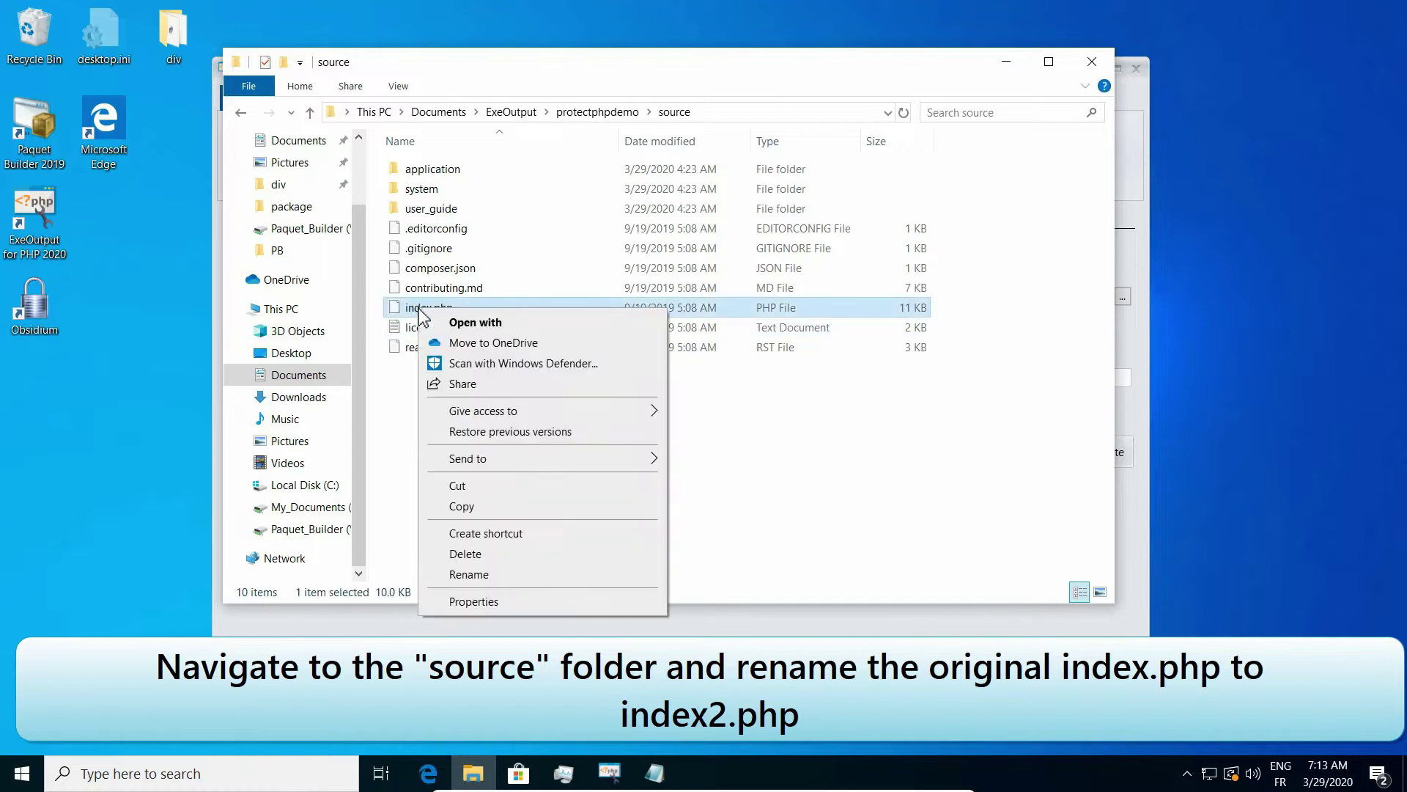
click(469, 574)
text(2)
key(Return)
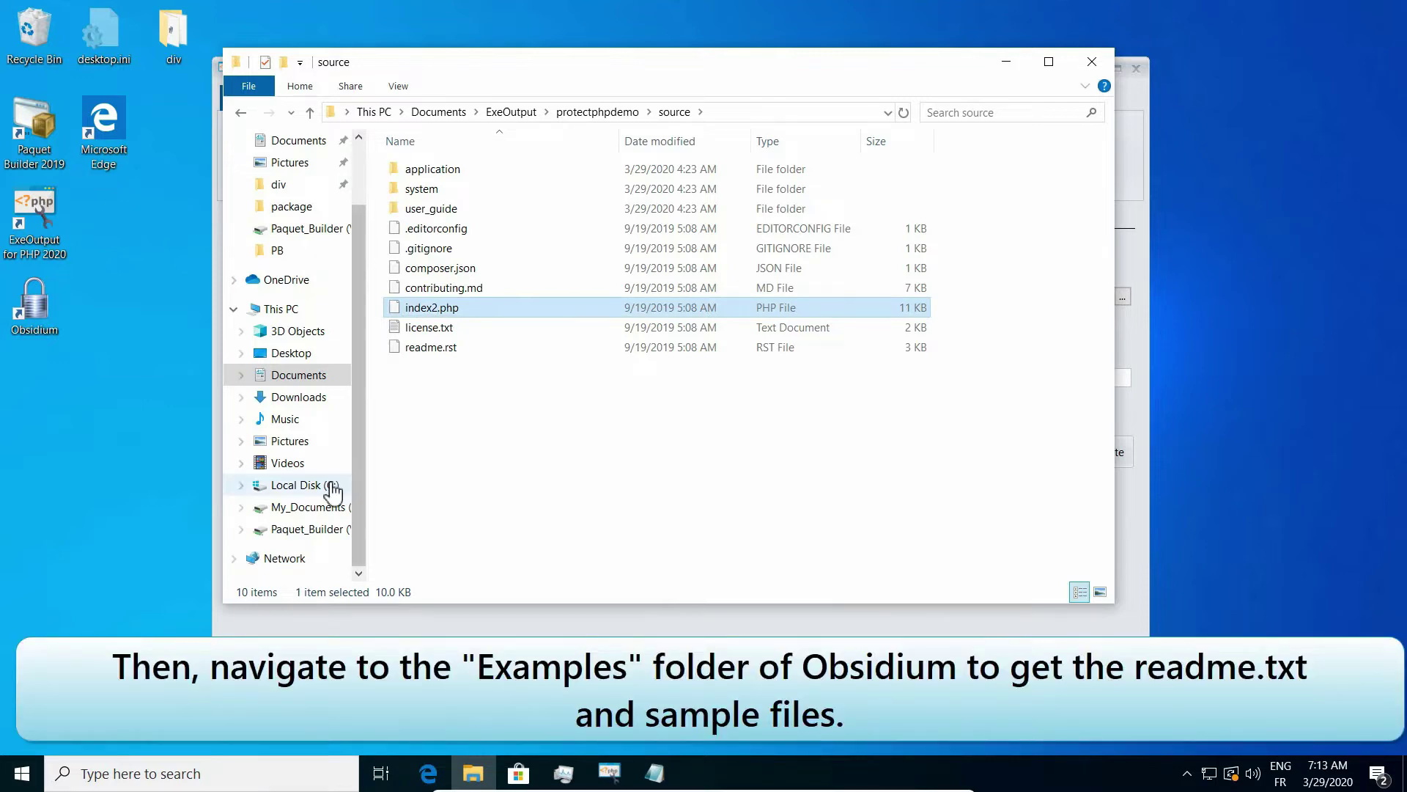
Open Readme.txt from the ExeOutput for PHP examples folder of the Obsidium installation in Program Files (x86).
click(327, 484)
double_click(464, 249)
double_click(466, 269)
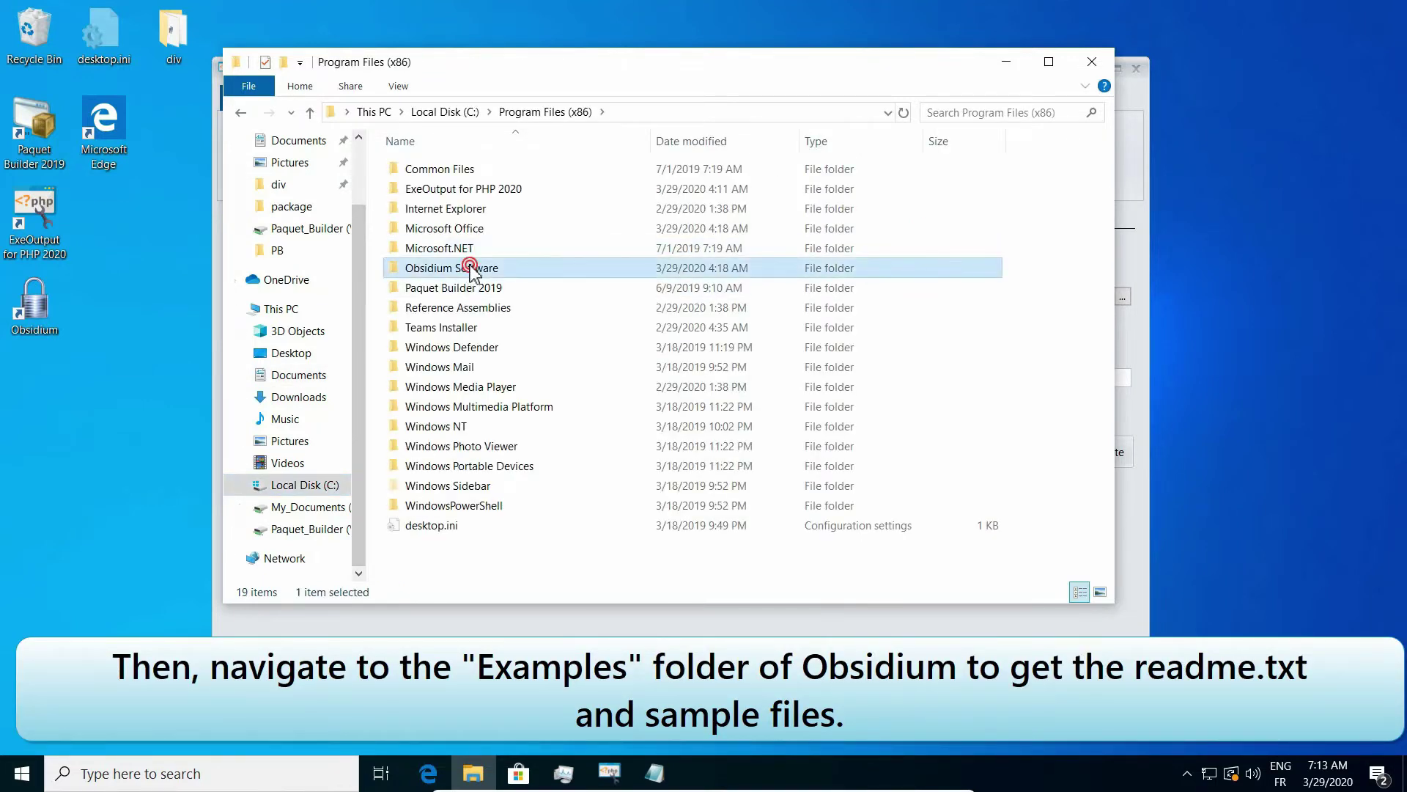
double_click(450, 174)
double_click(450, 176)
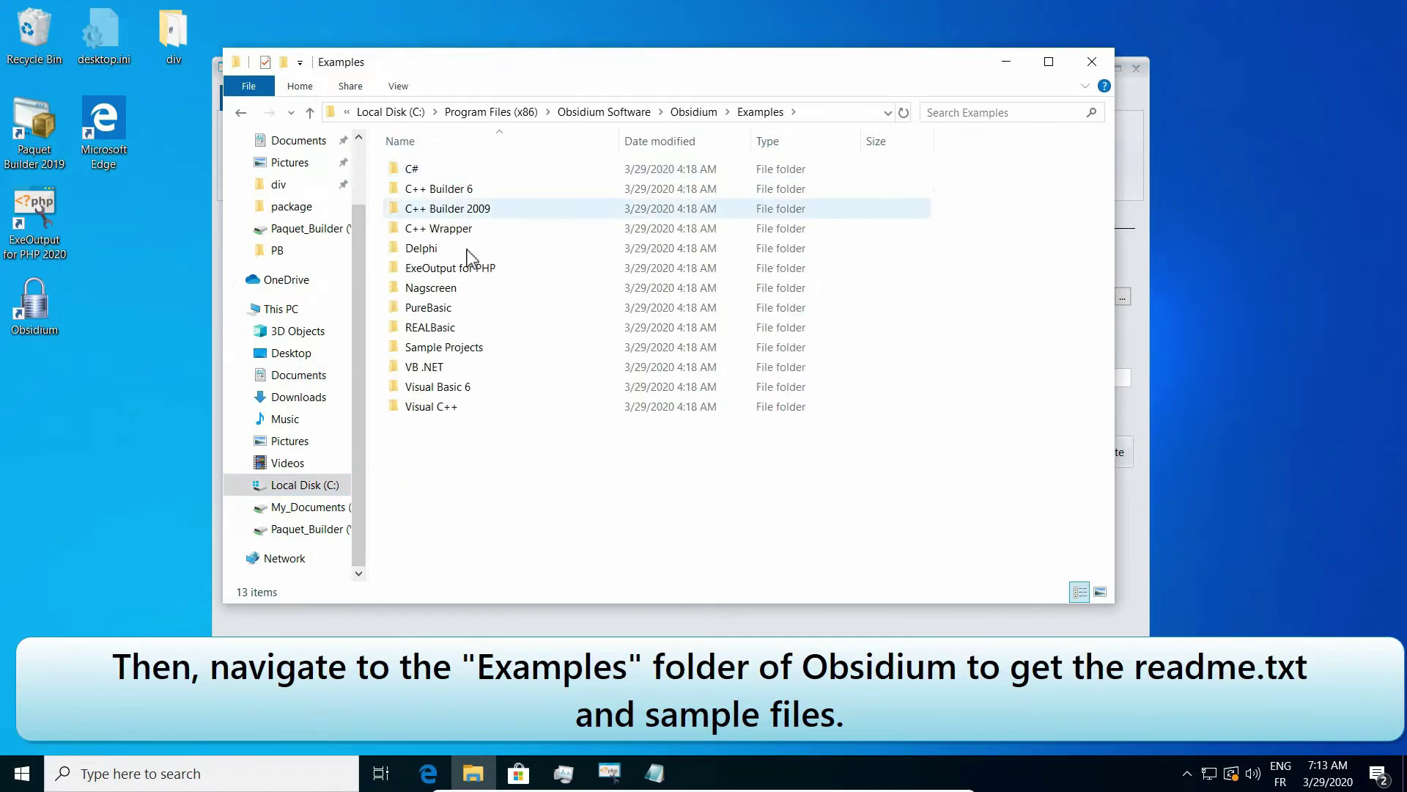
double_click(439, 284)
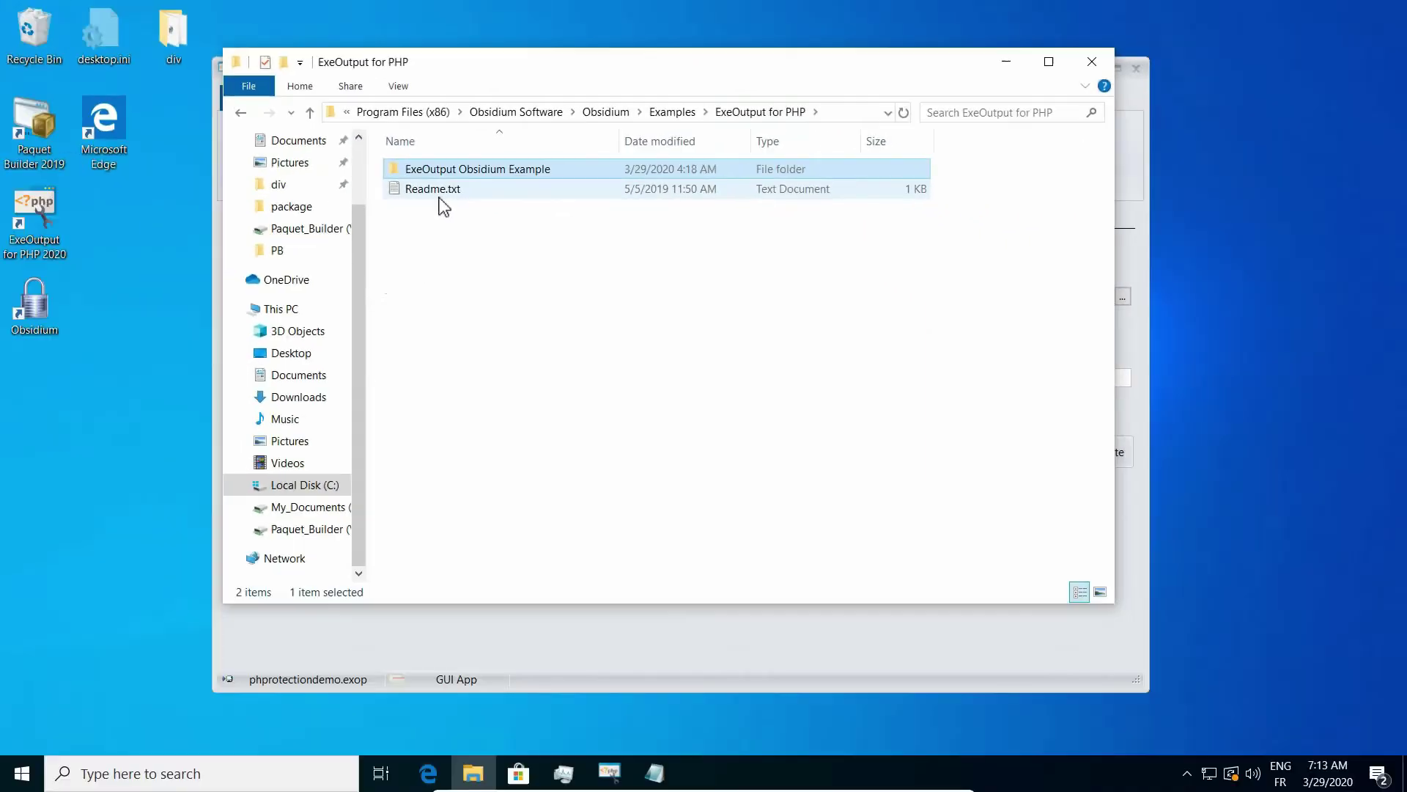
double_click(266, 240)
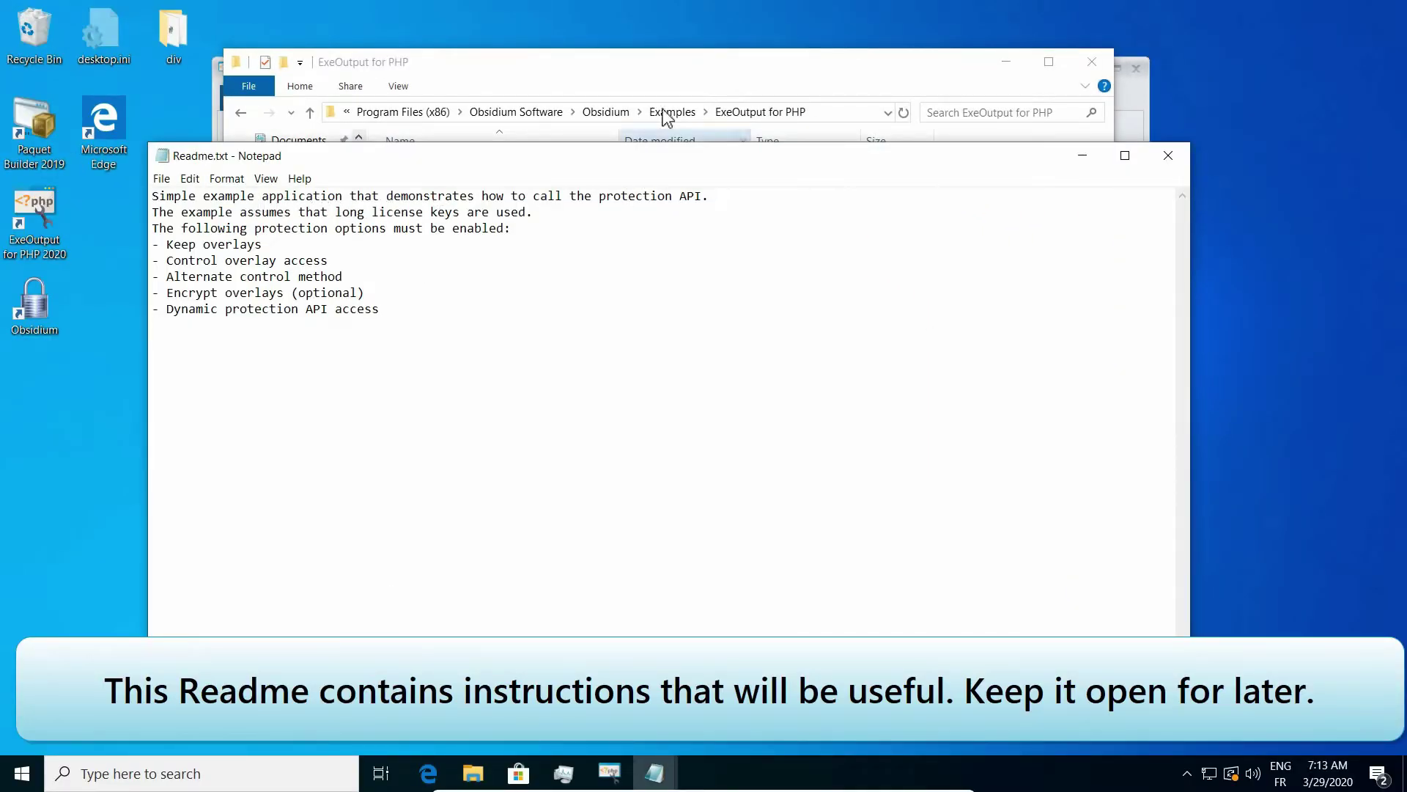
Copy activation.php, do_activation.php and index.php from the ExeOutput Obsidium Example's Source folder into the protectphpdemo source folder.
click(664, 70)
double_click(465, 175)
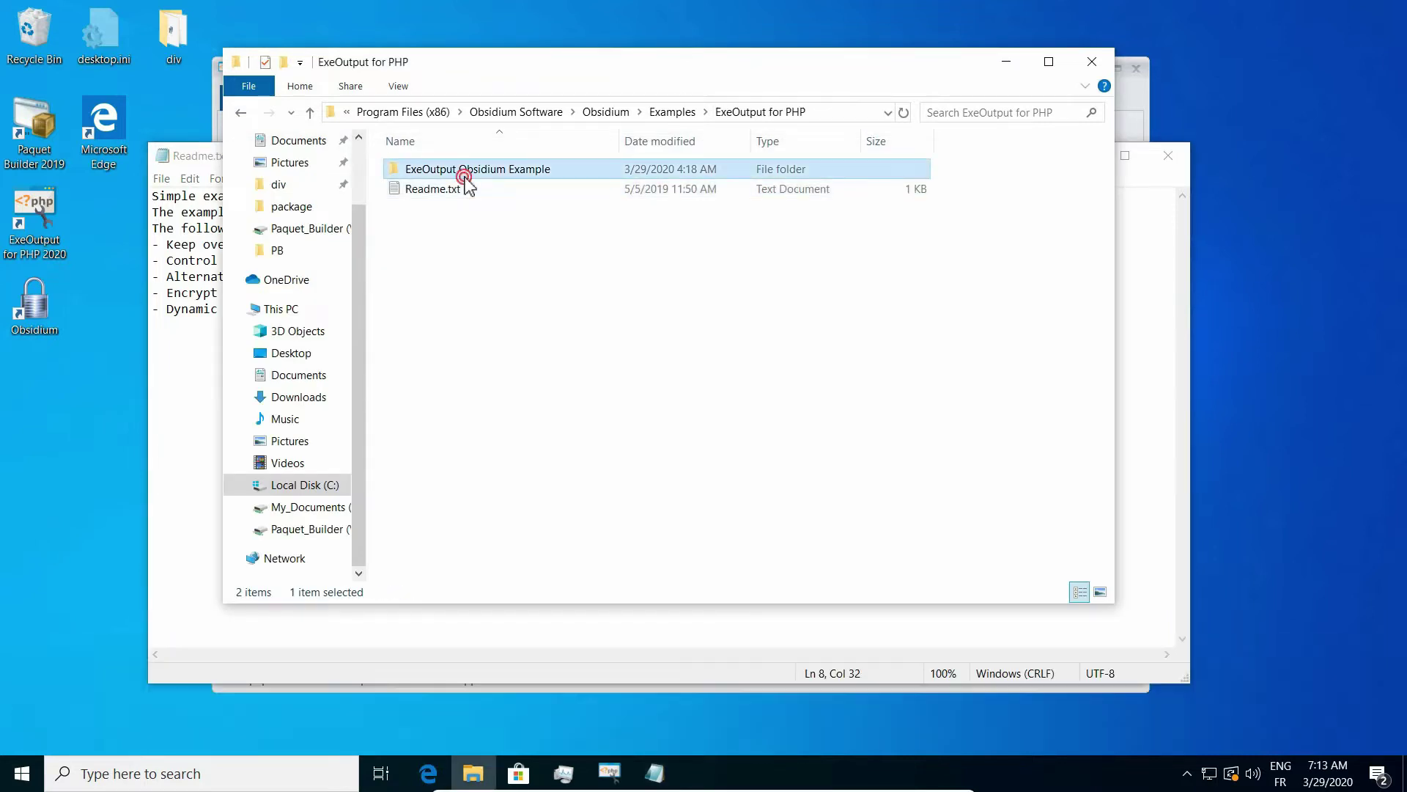
double_click(465, 175)
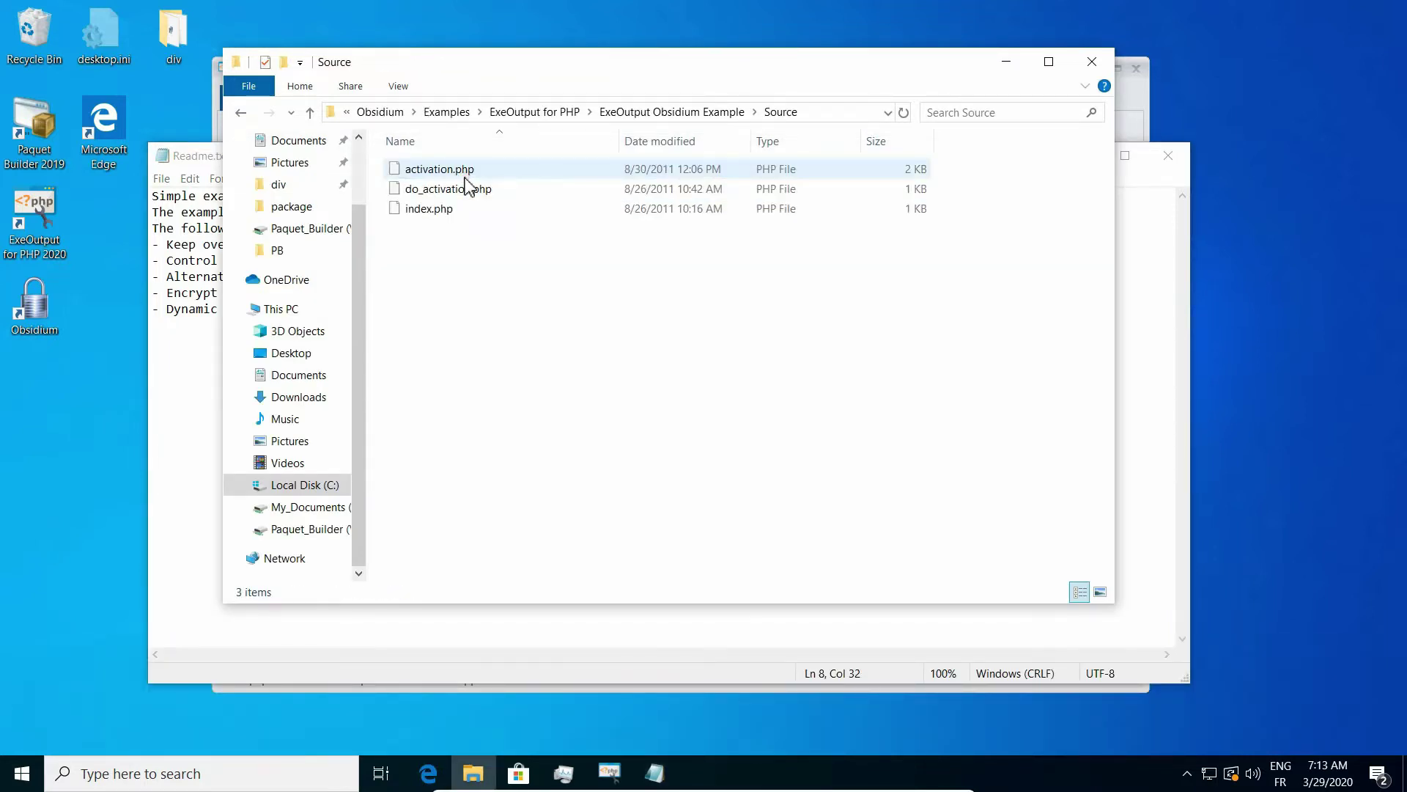
drag(498, 290, 393, 157)
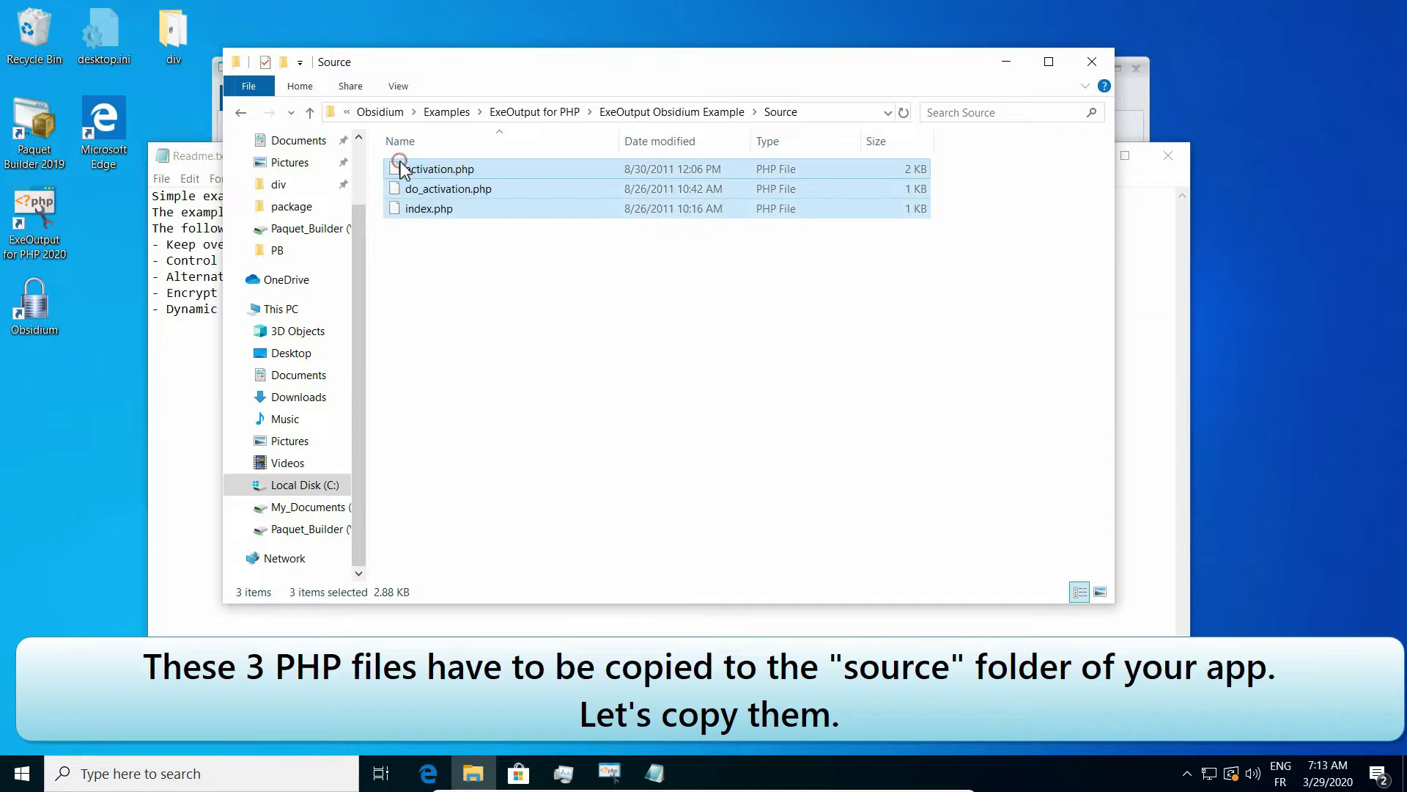
right_click(400, 161)
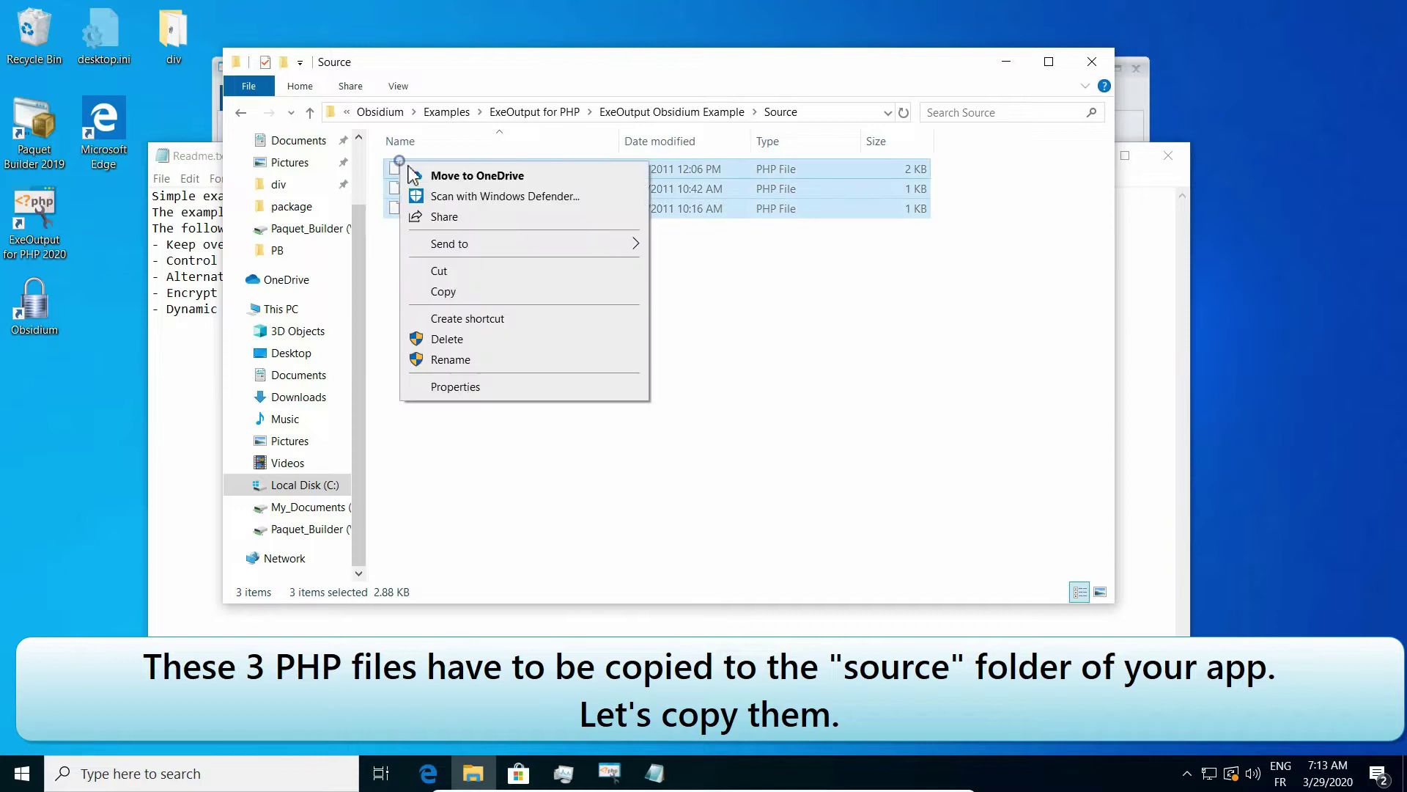
click(459, 297)
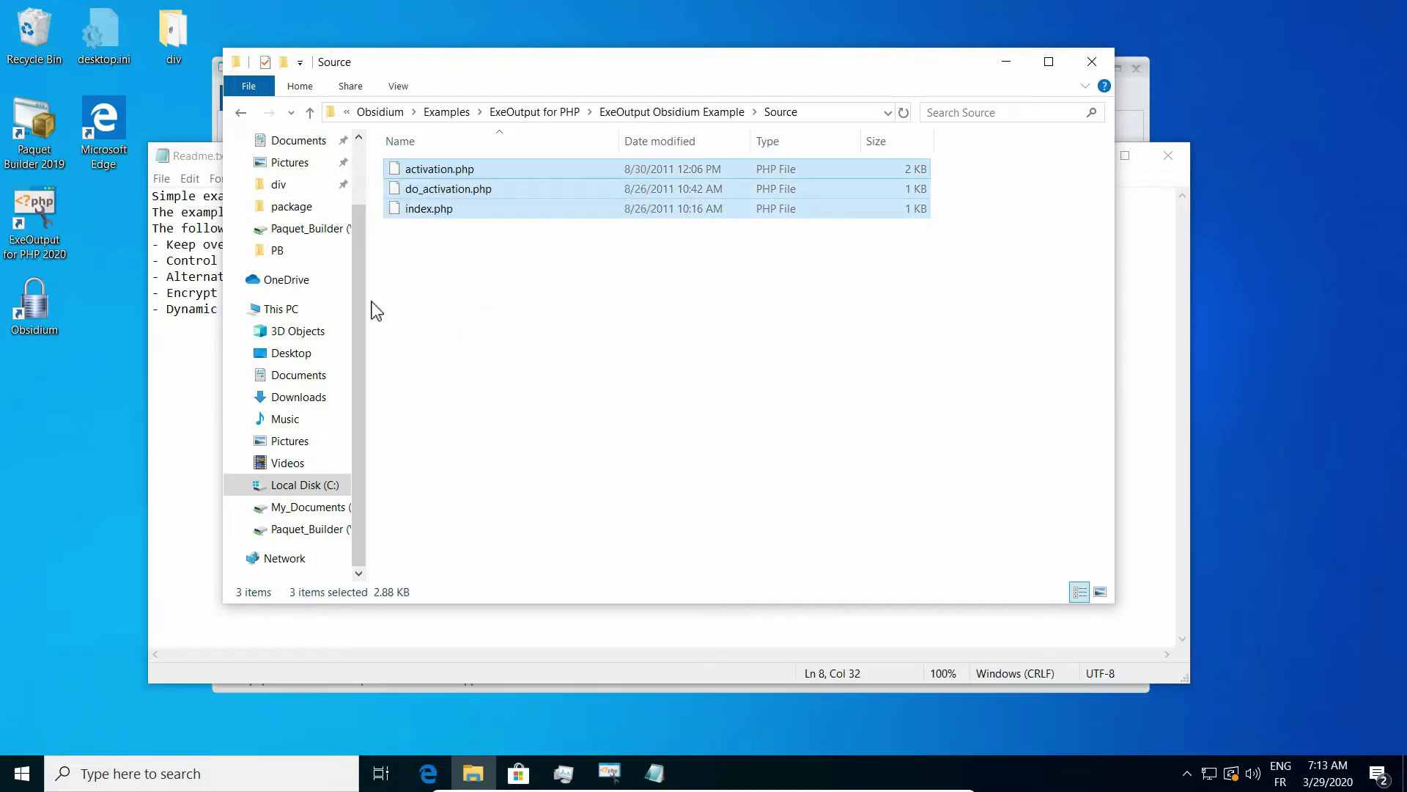
click(301, 141)
double_click(419, 173)
double_click(423, 189)
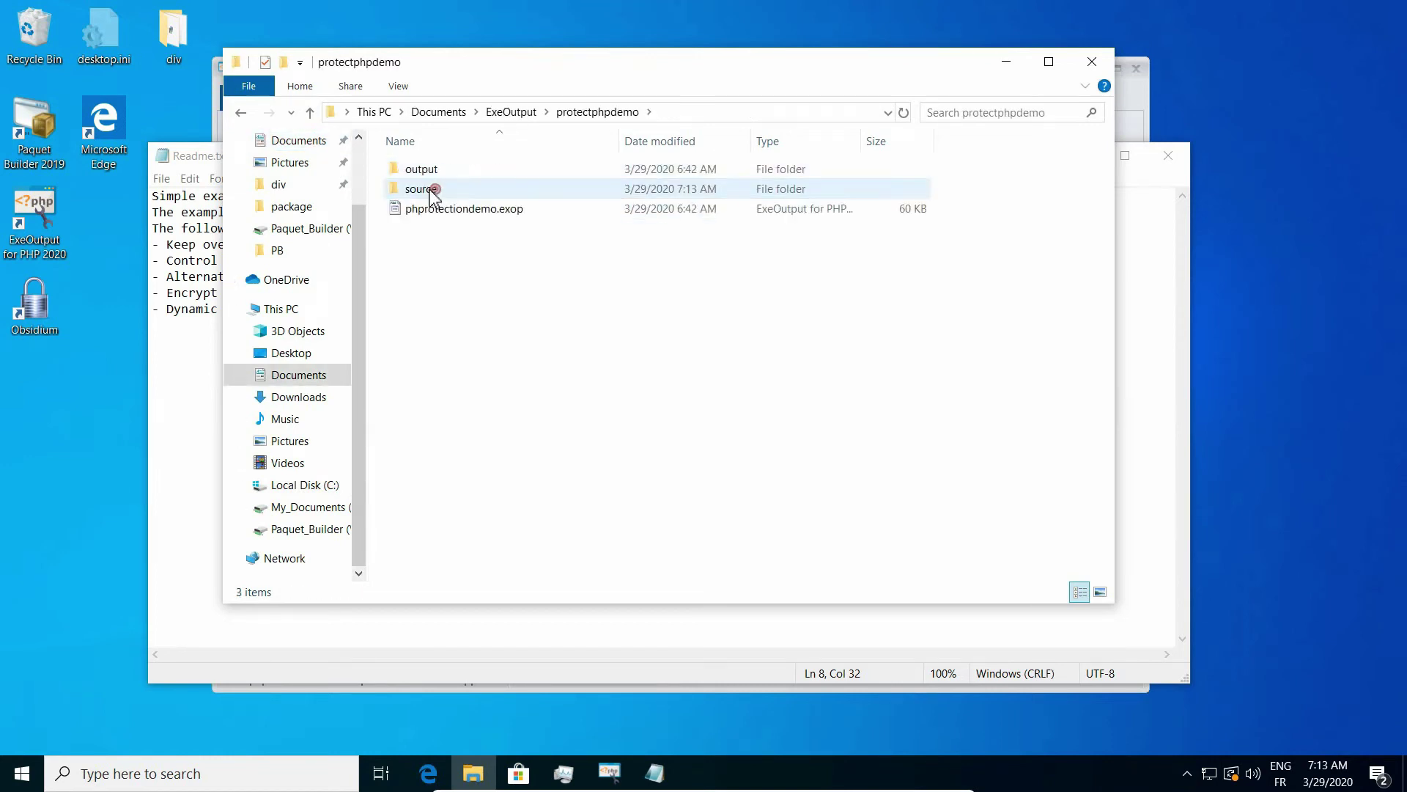
double_click(429, 189)
right_click(467, 400)
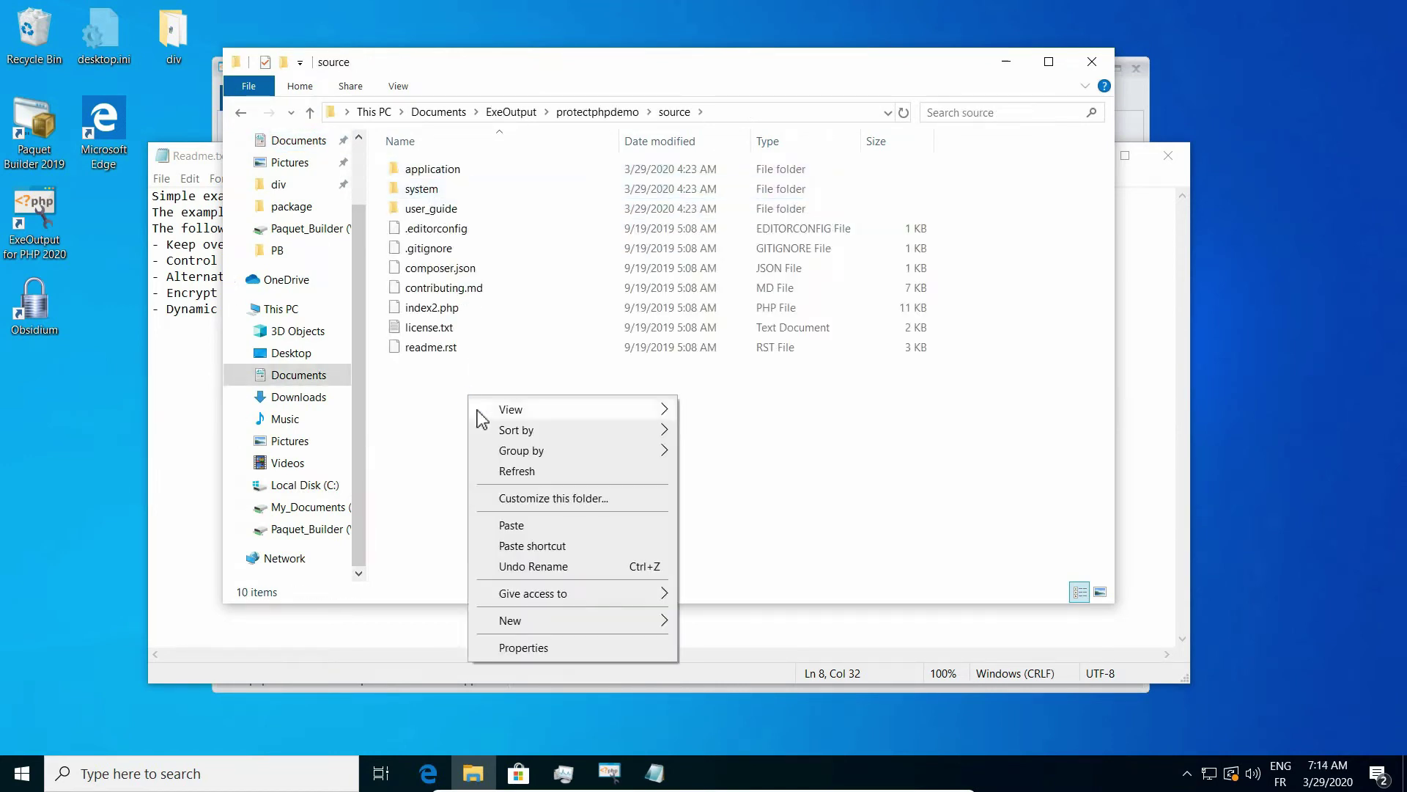
click(522, 527)
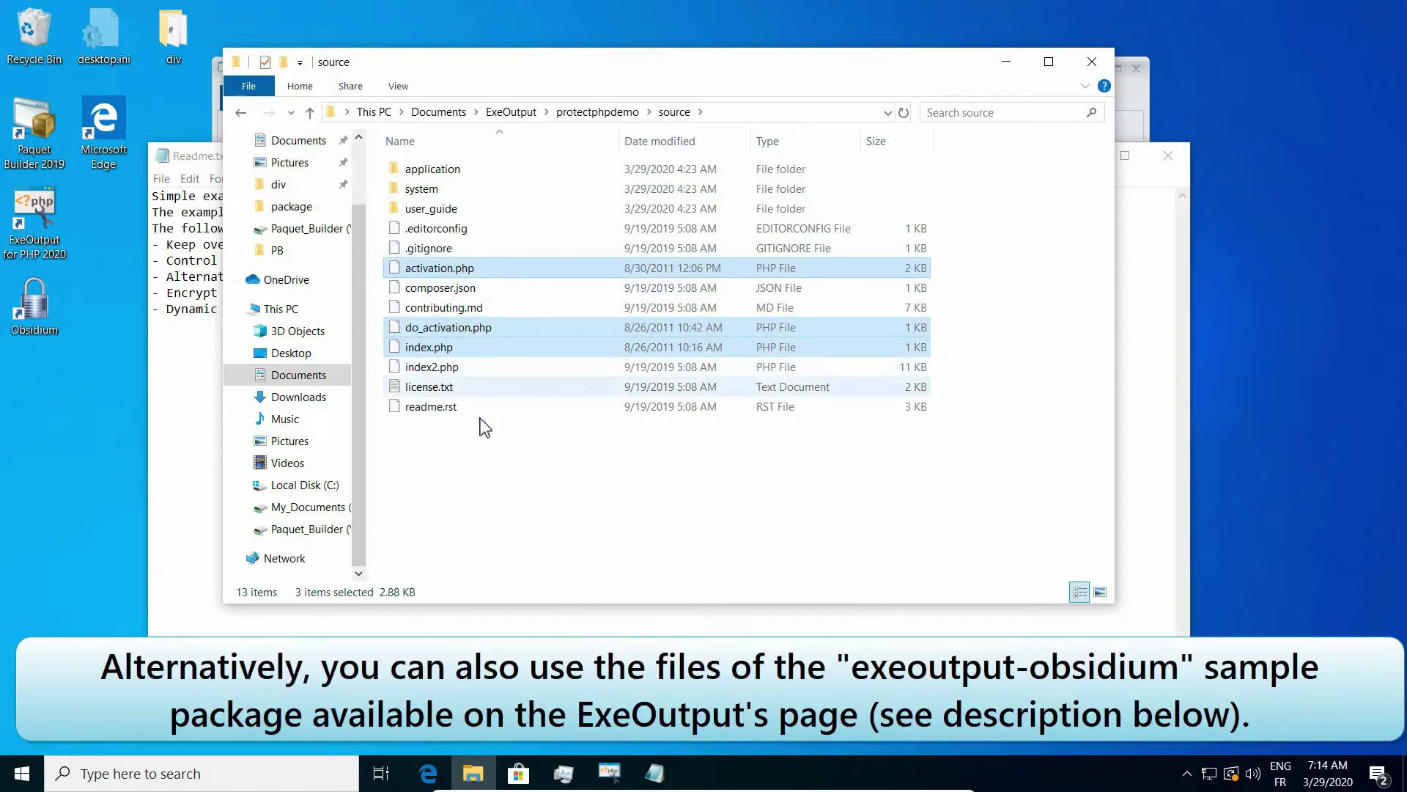
click(471, 453)
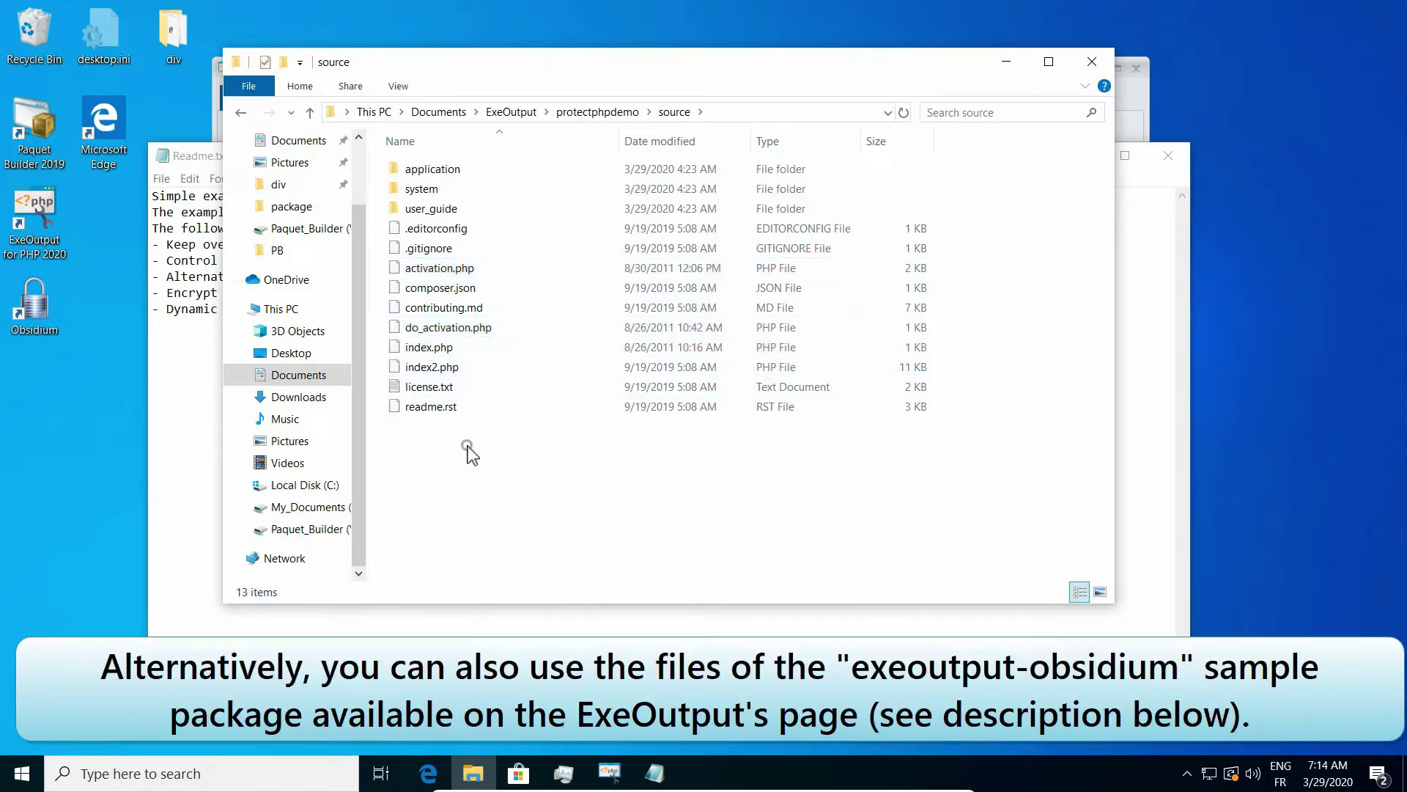
Copy everything in the exeoutput-obsidium folder into the protectphpdemo source folder, replacing same-named files, and check the copied assets folder.
click(533, 118)
double_click(472, 169)
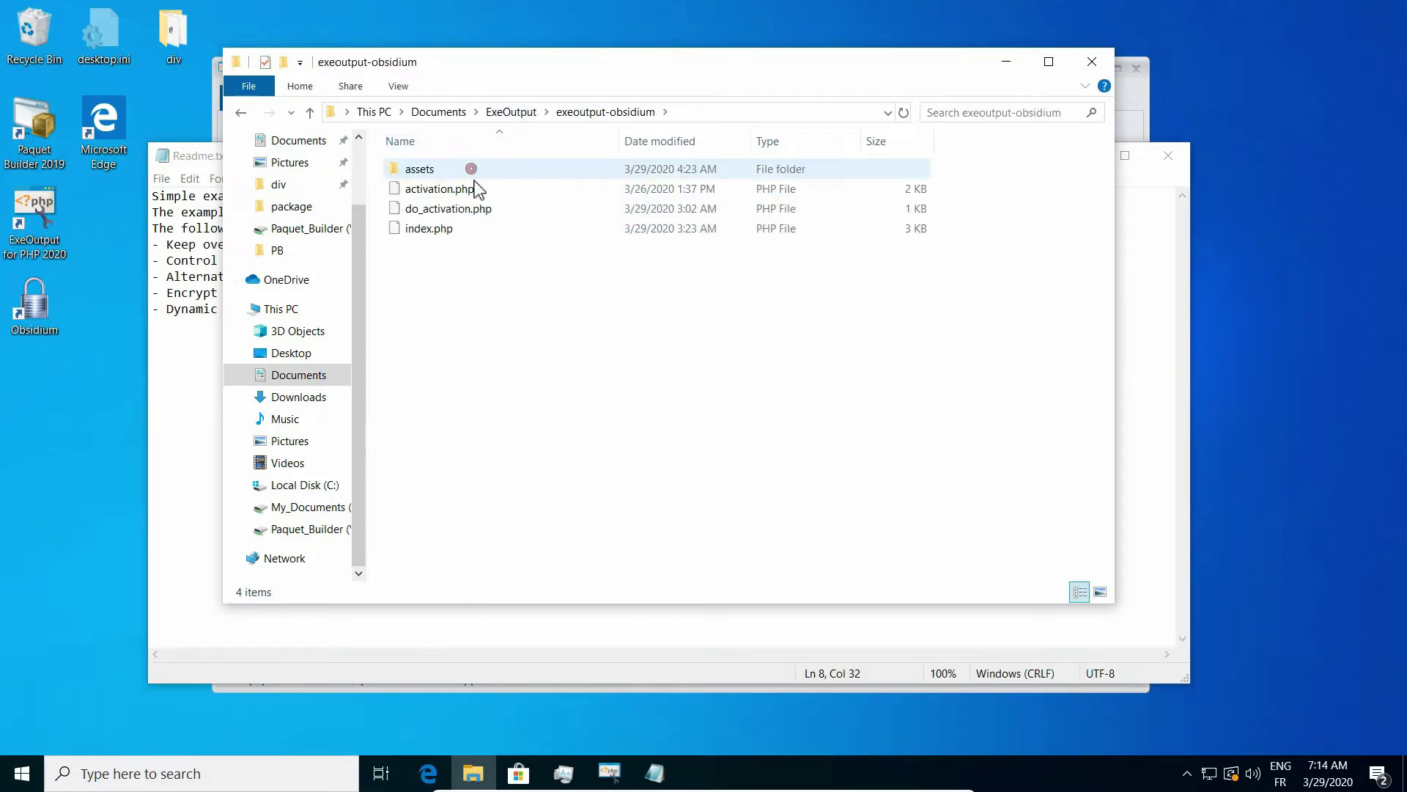
key(ctrl+a)
right_click(472, 208)
click(538, 370)
click(241, 112)
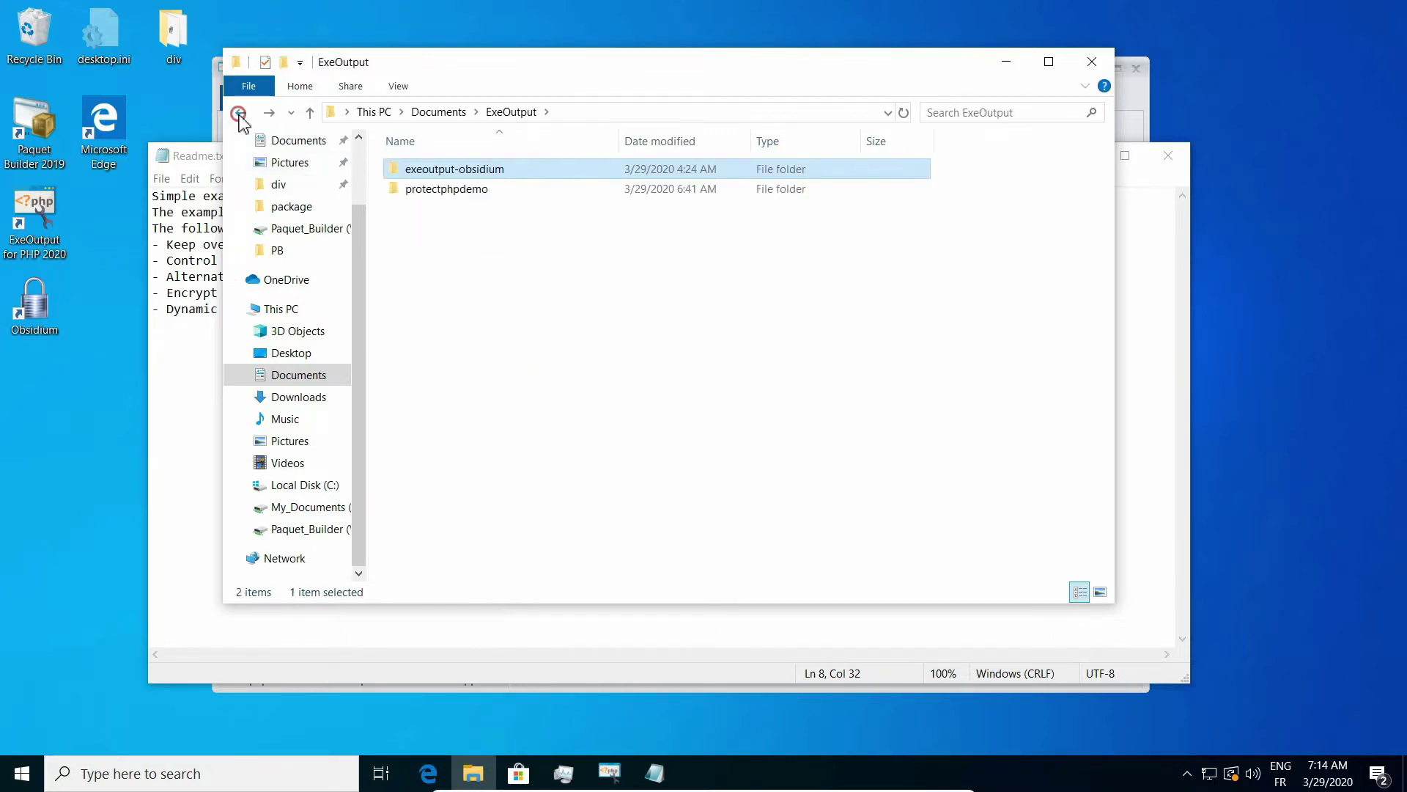
click(240, 112)
right_click(483, 488)
click(526, 351)
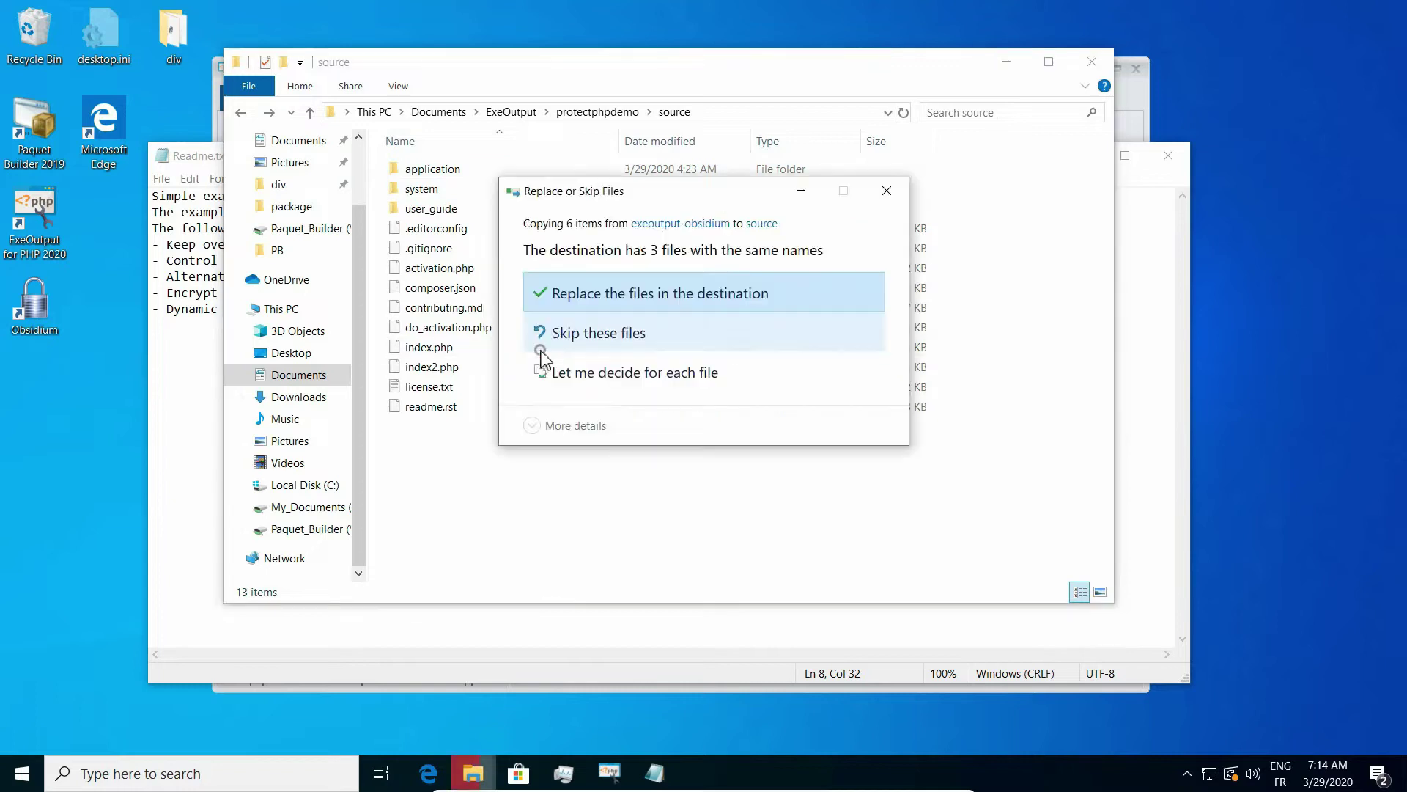
click(584, 290)
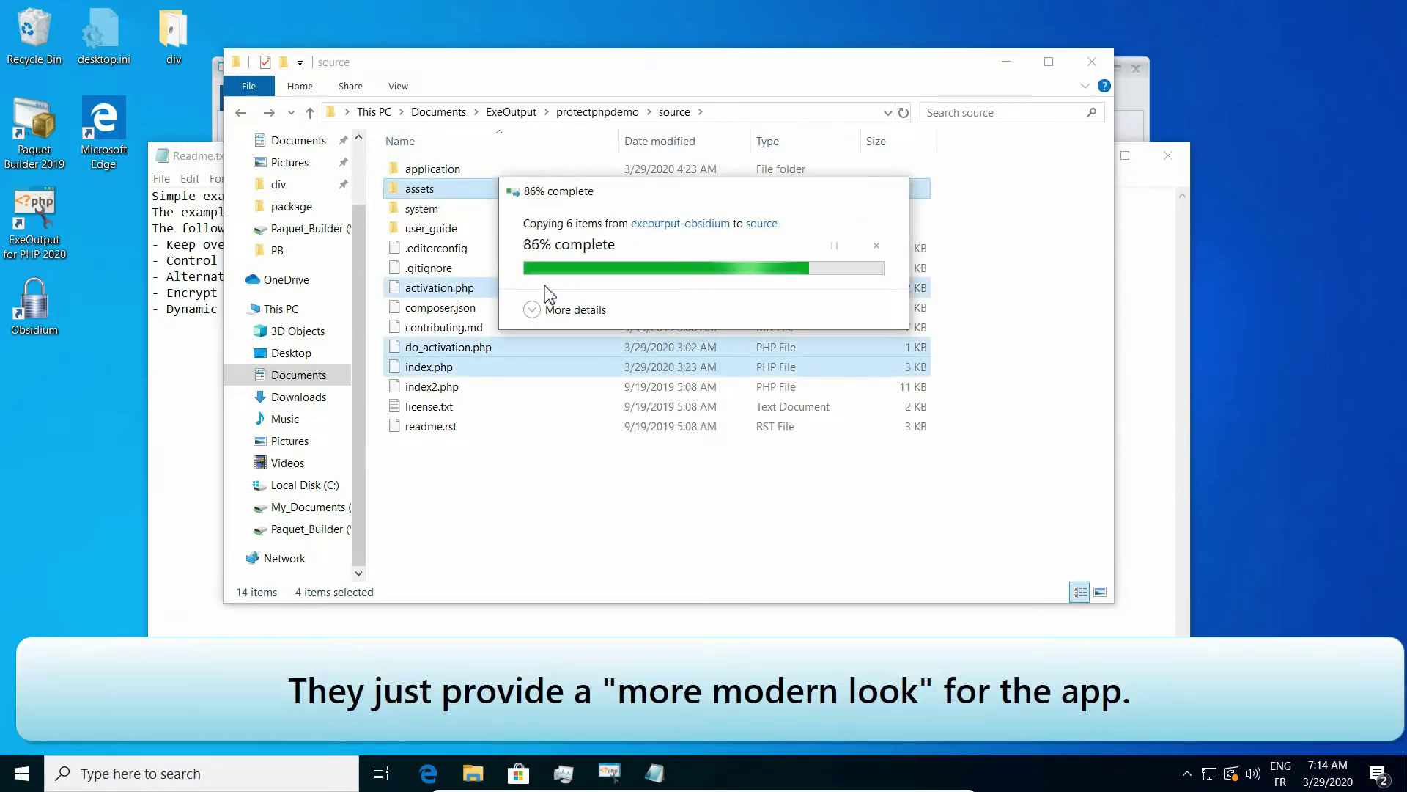
click(438, 196)
double_click(438, 196)
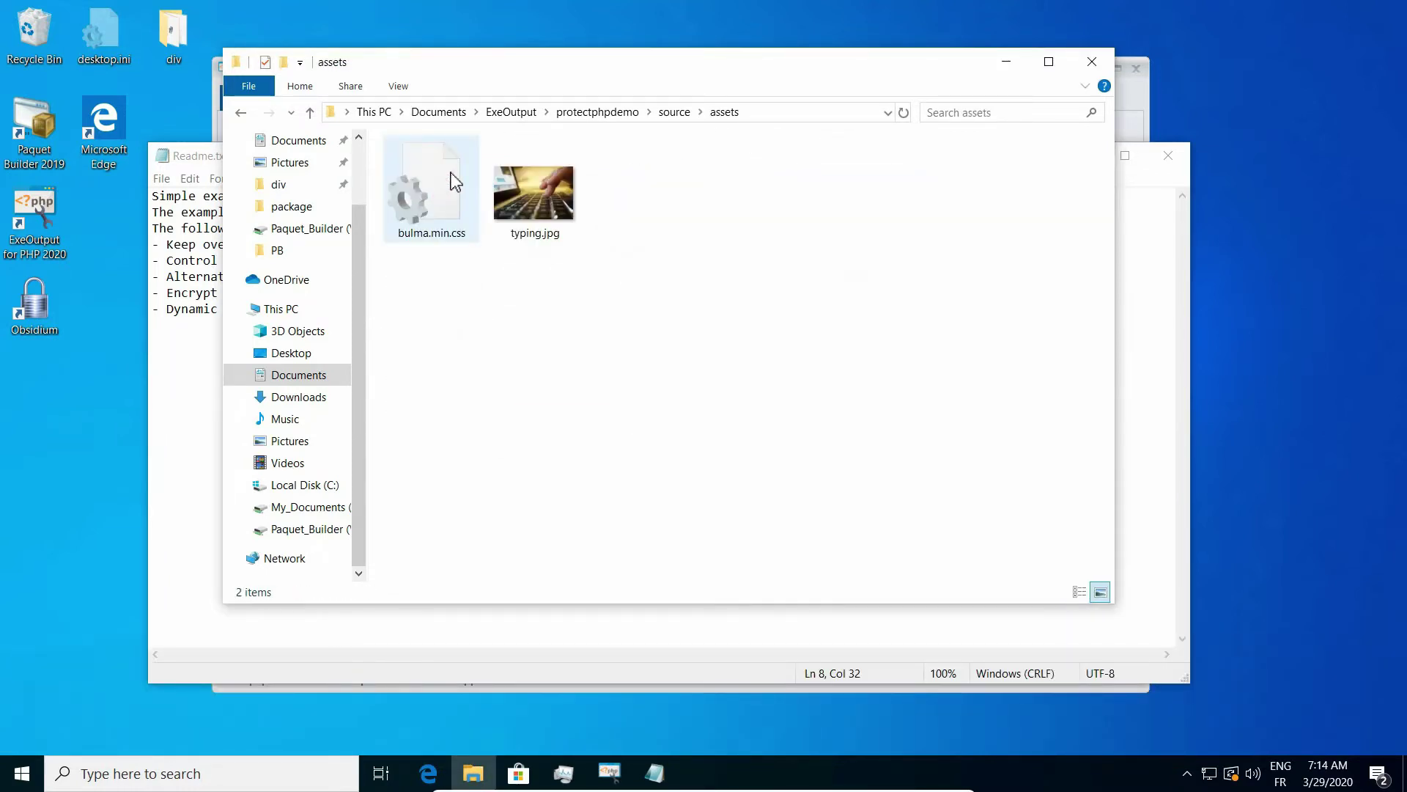
click(670, 113)
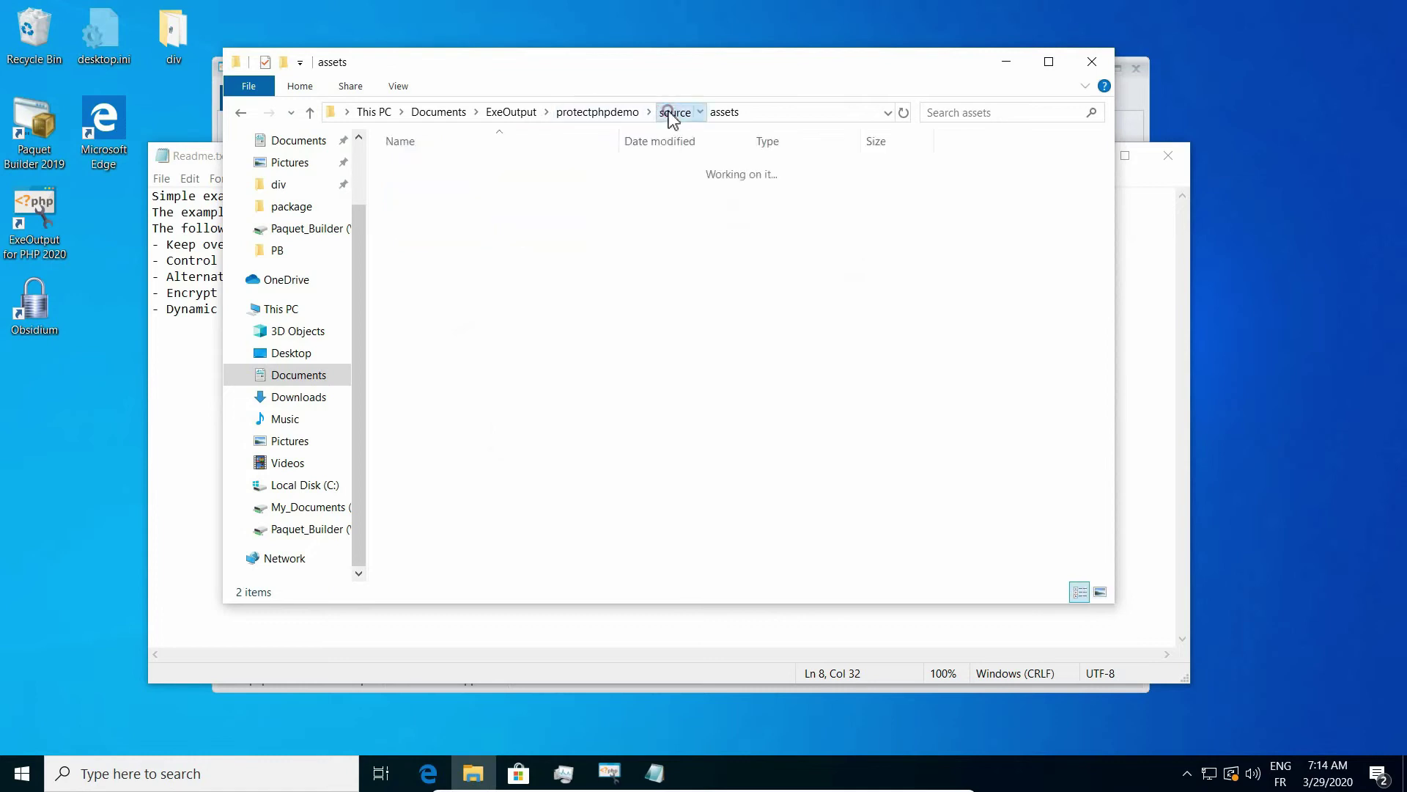
click(464, 487)
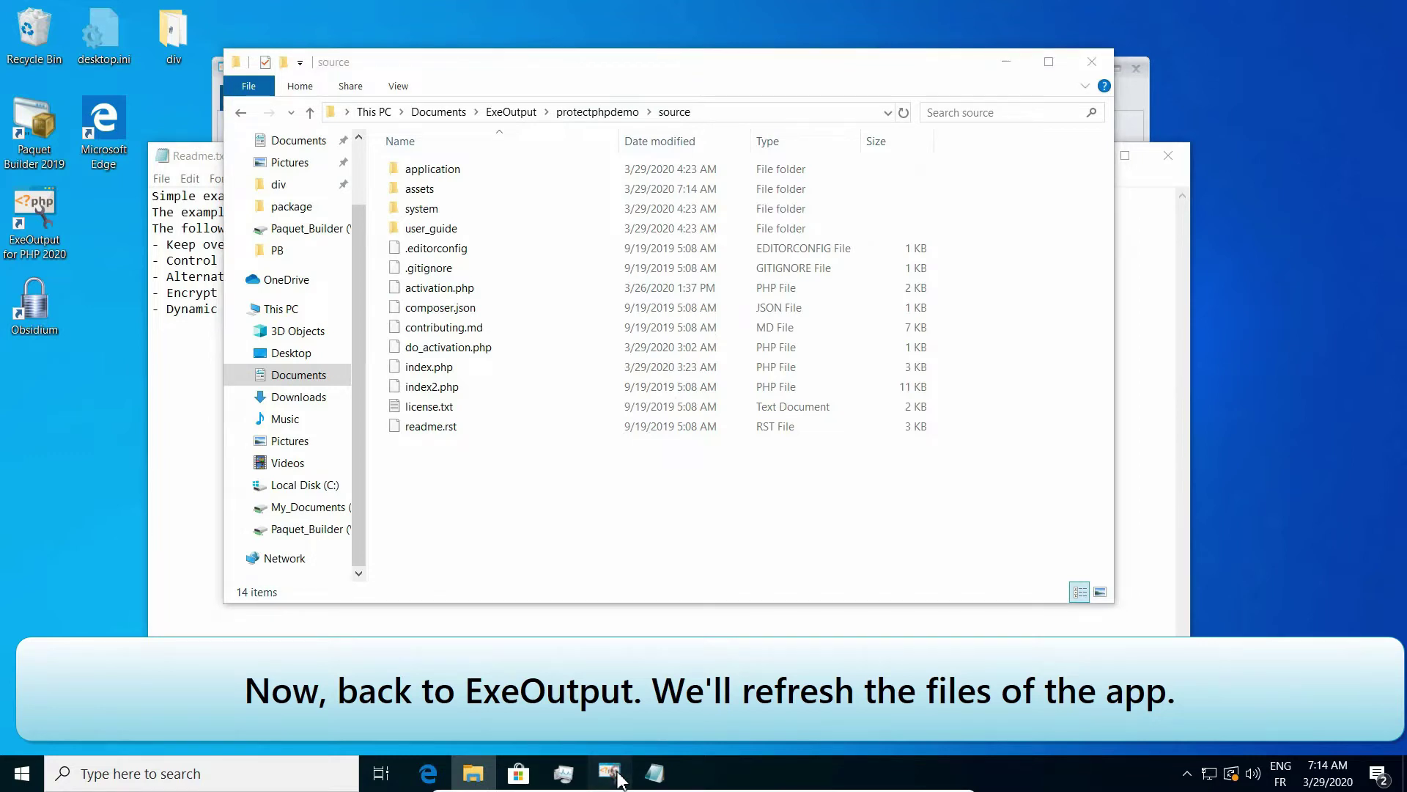
Switch to ExeOutput for PHP, update the project's source file list and check the application root for the copied PHP files.
click(612, 773)
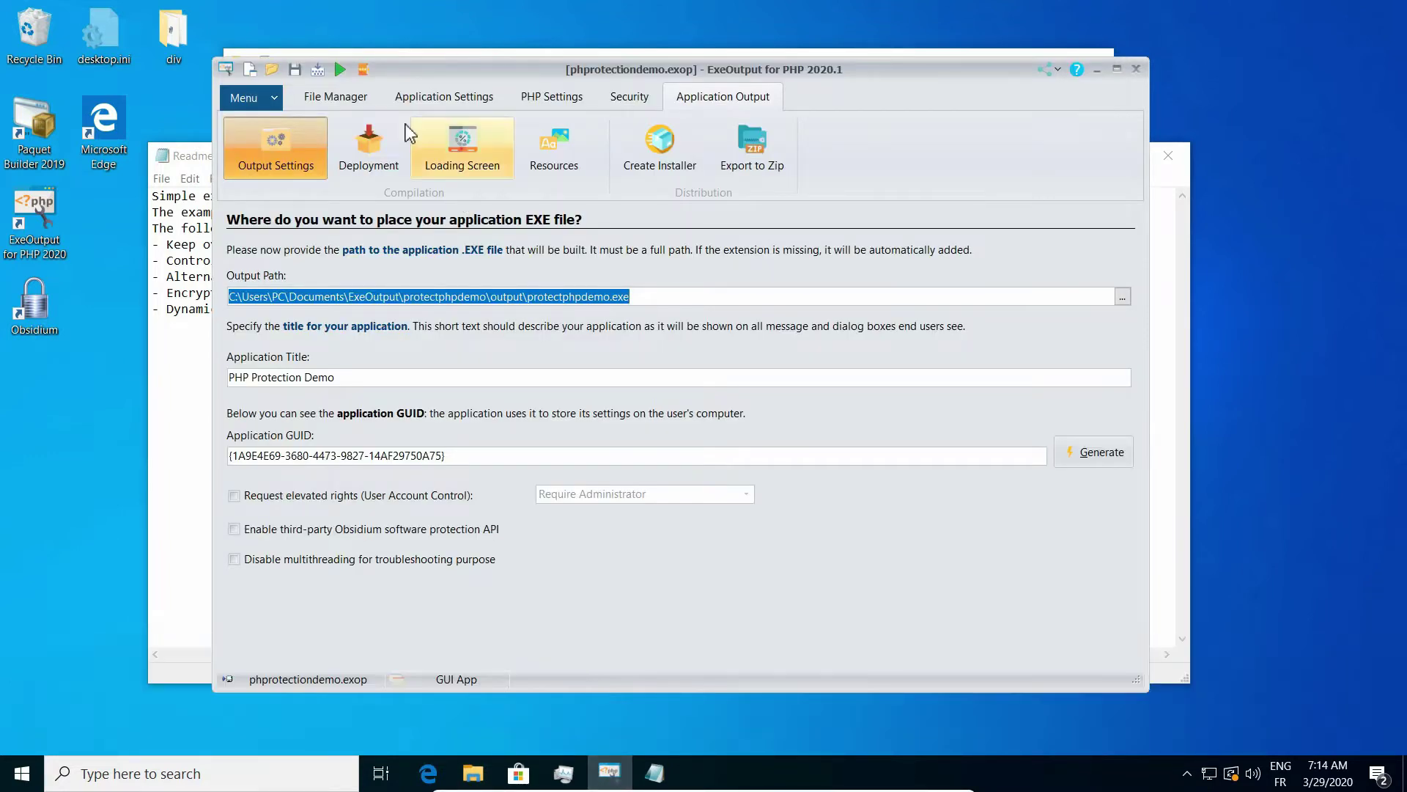
click(337, 96)
click(327, 233)
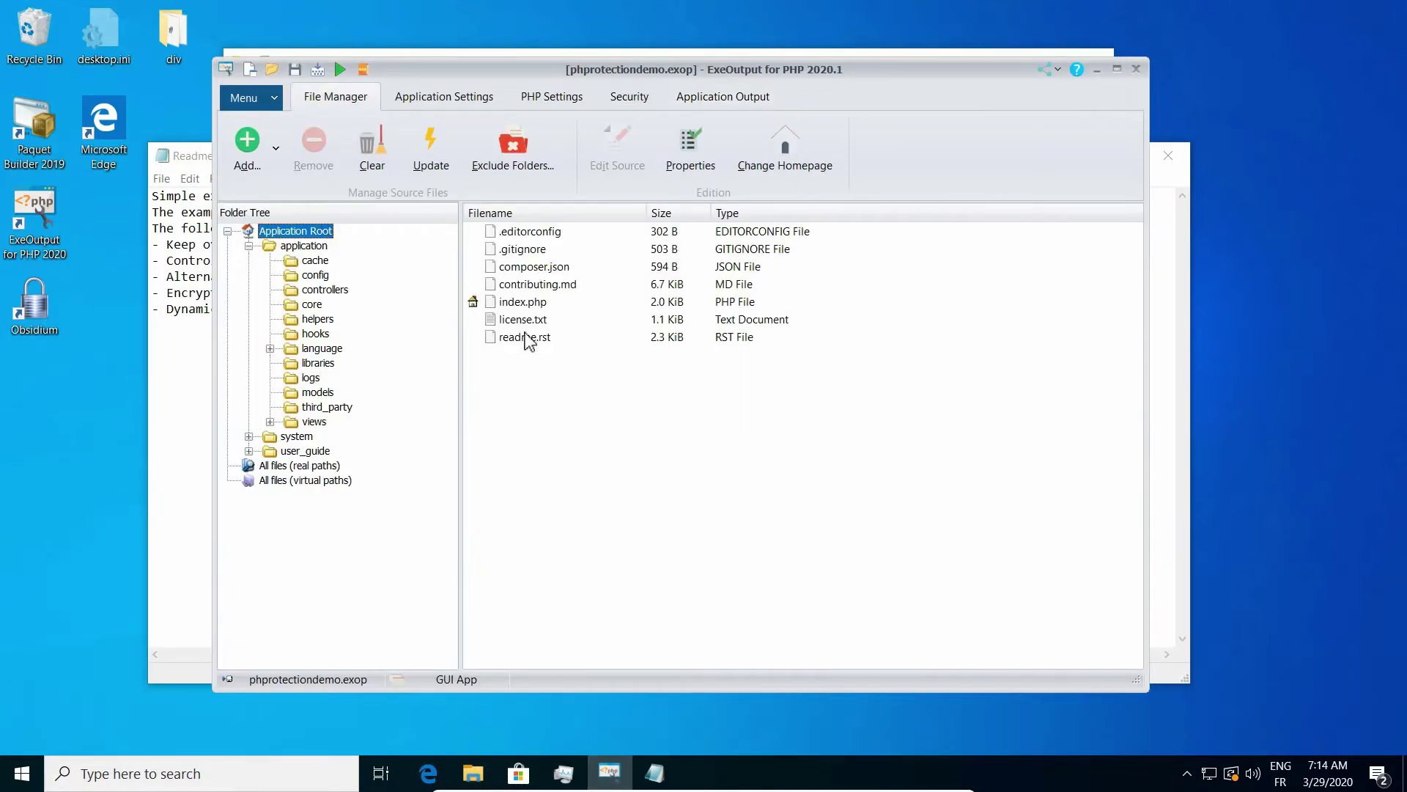
click(432, 164)
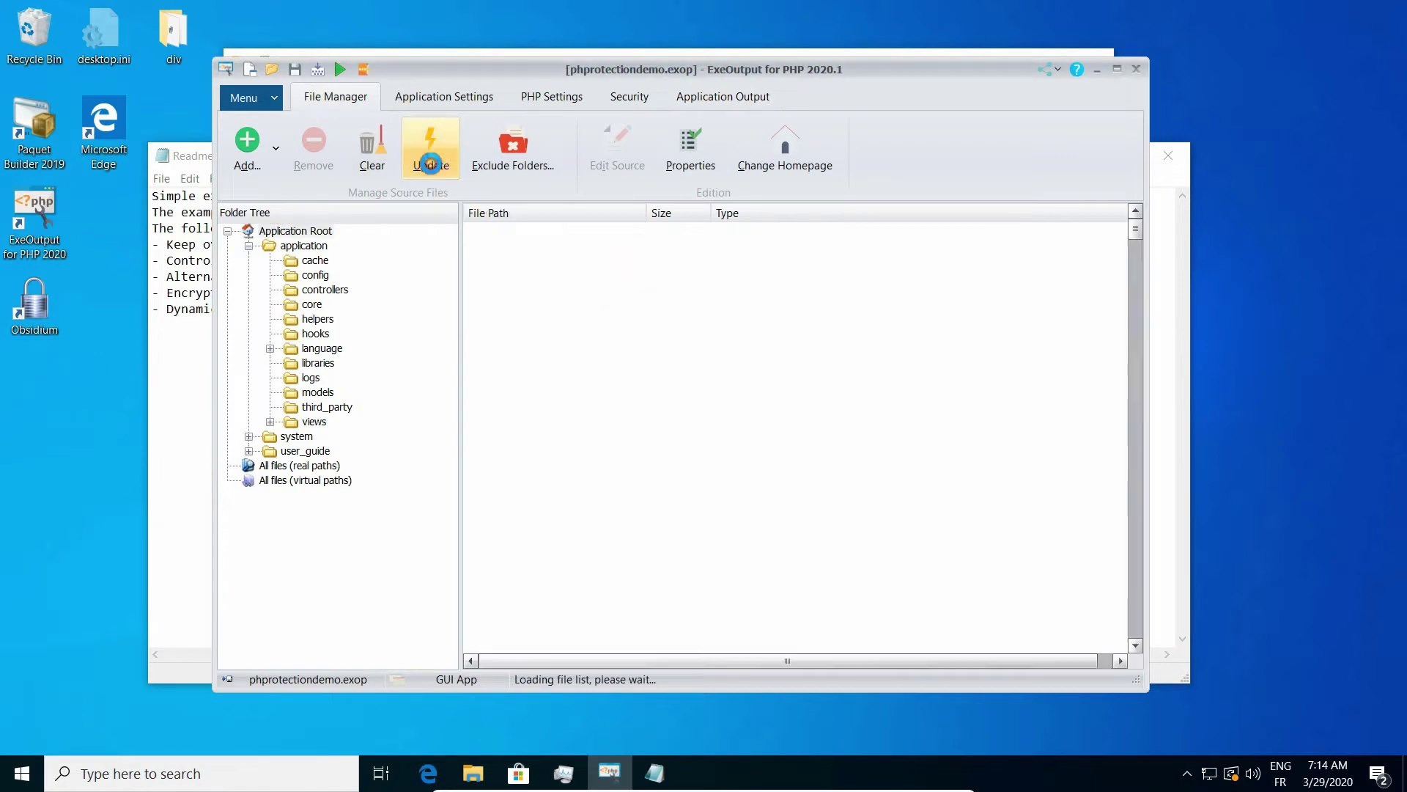
click(531, 321)
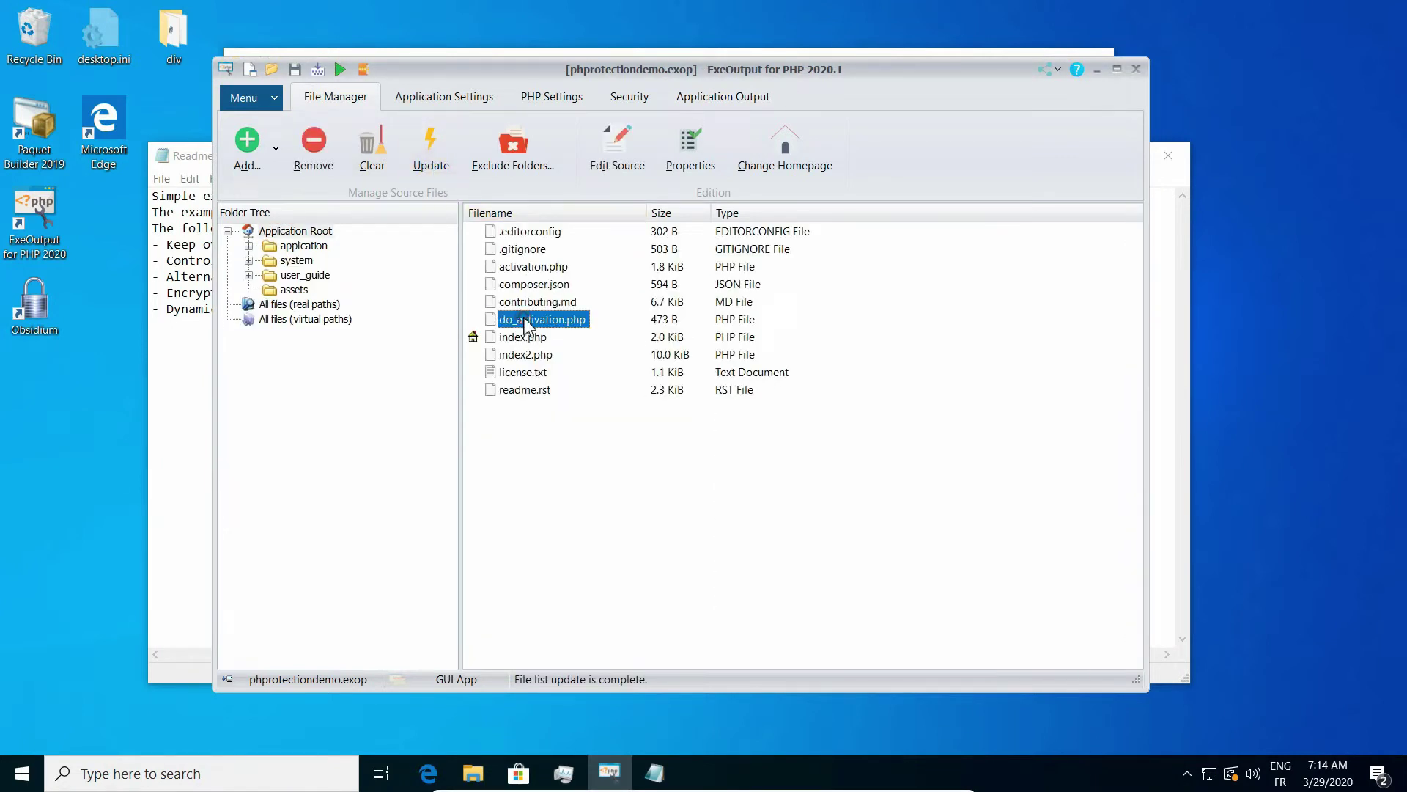
click(530, 357)
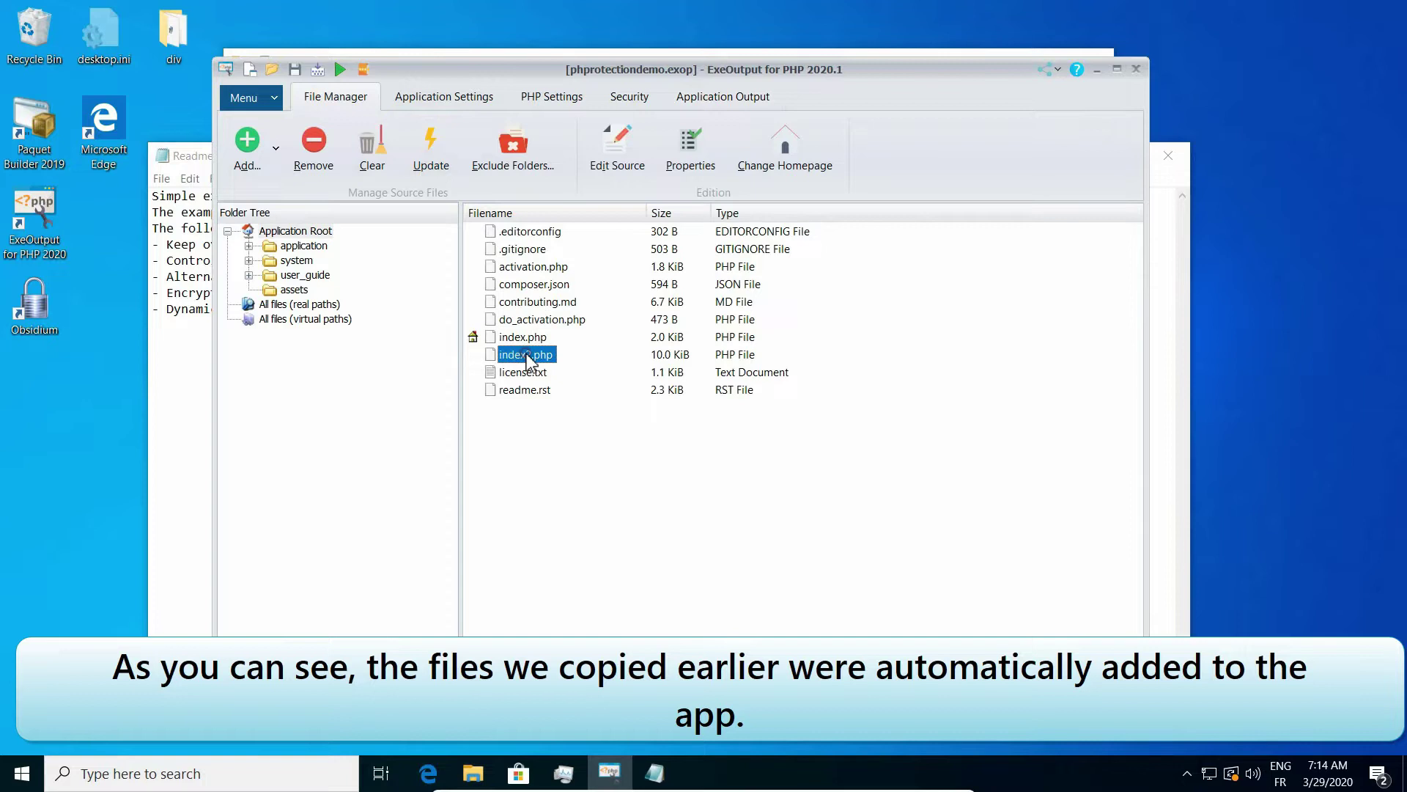
click(528, 268)
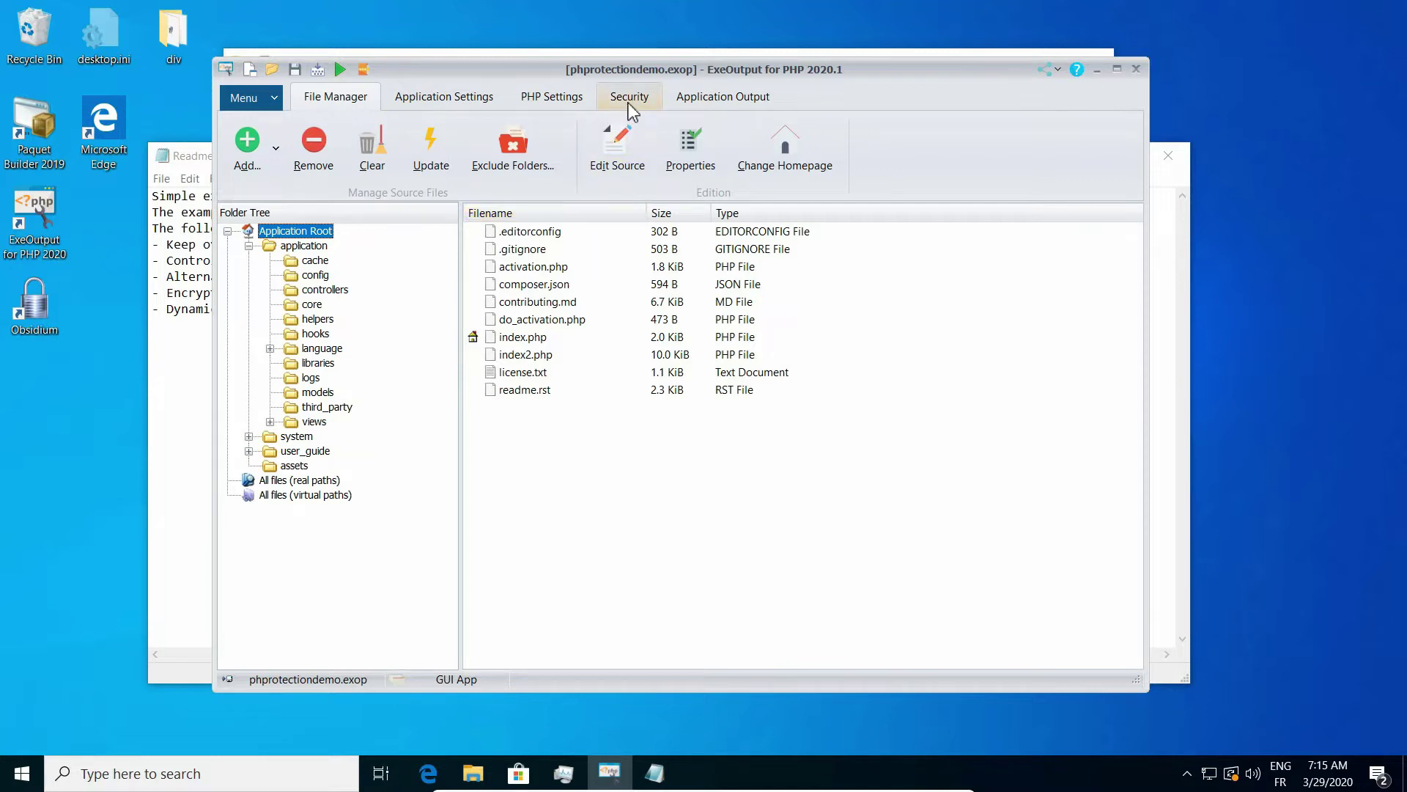
Enable the third-party Obsidium software protection API and start the web update for the missing compilation files, granting it permission to run.
click(691, 101)
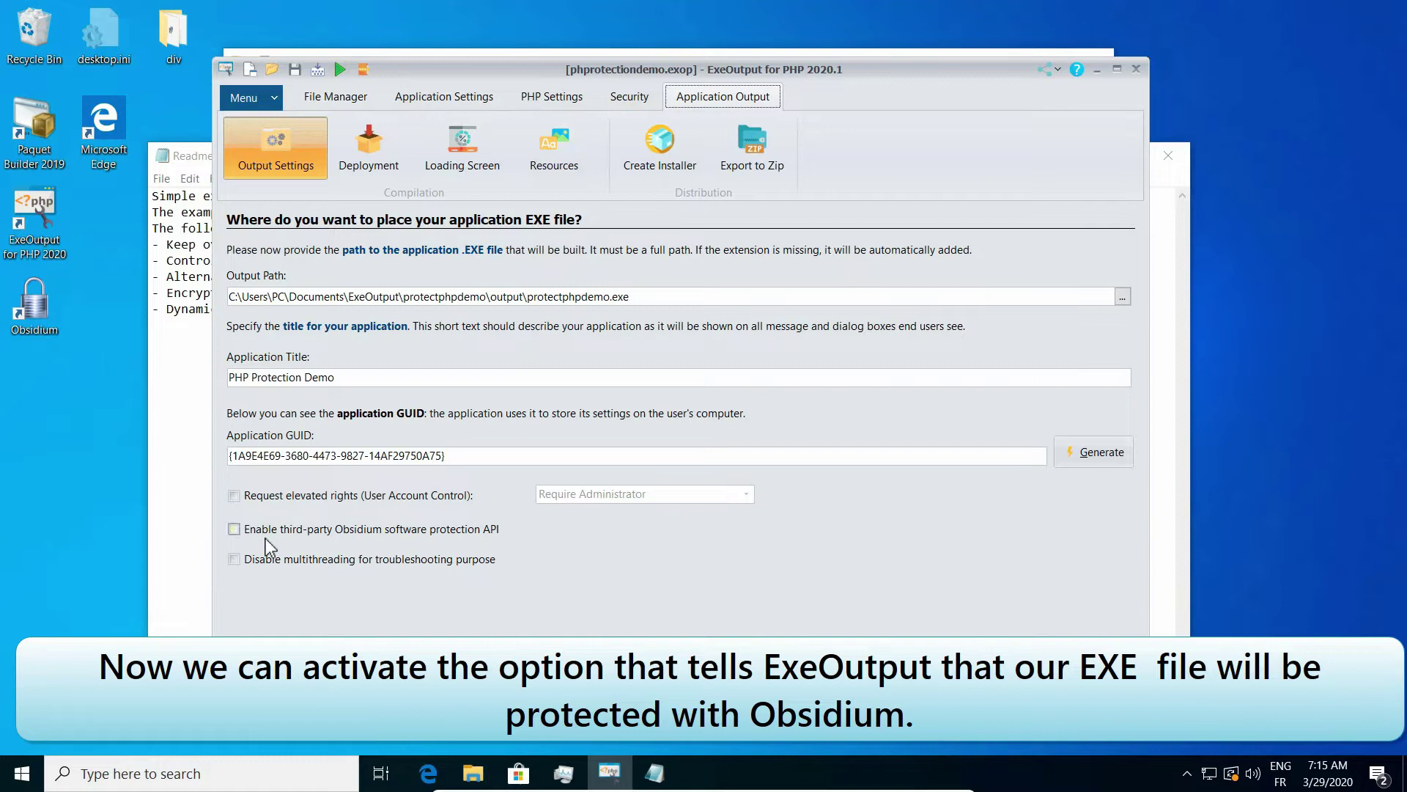
click(480, 534)
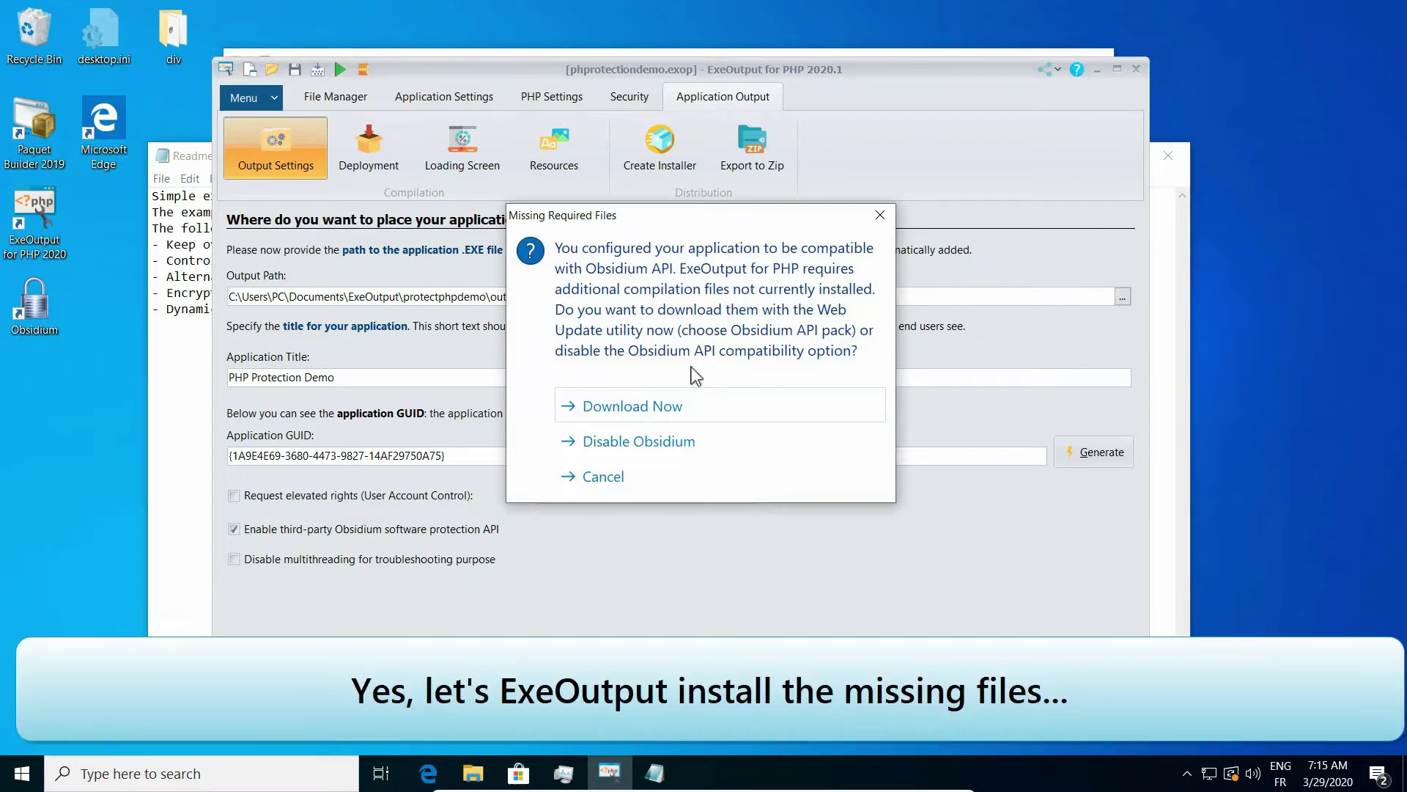
click(655, 411)
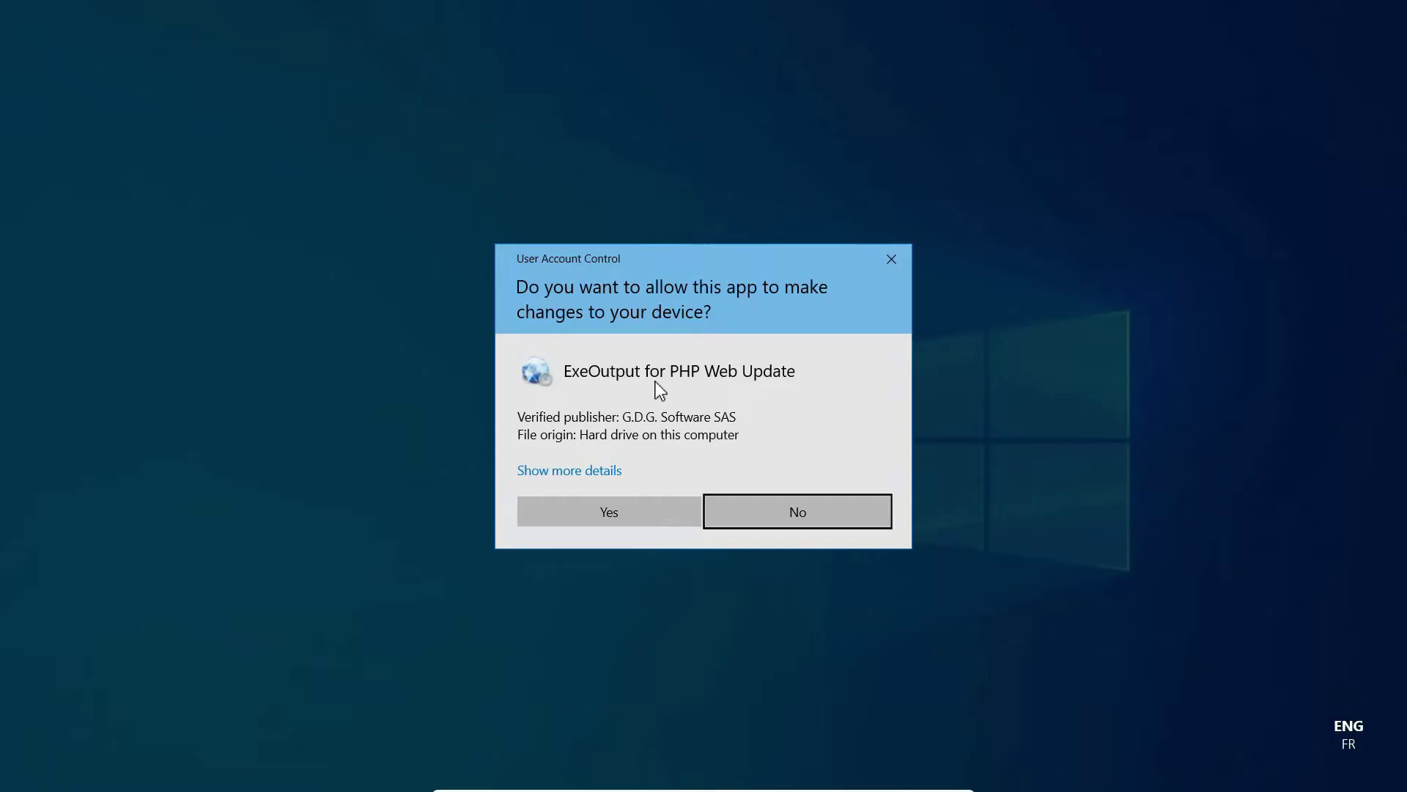
click(639, 495)
click(711, 520)
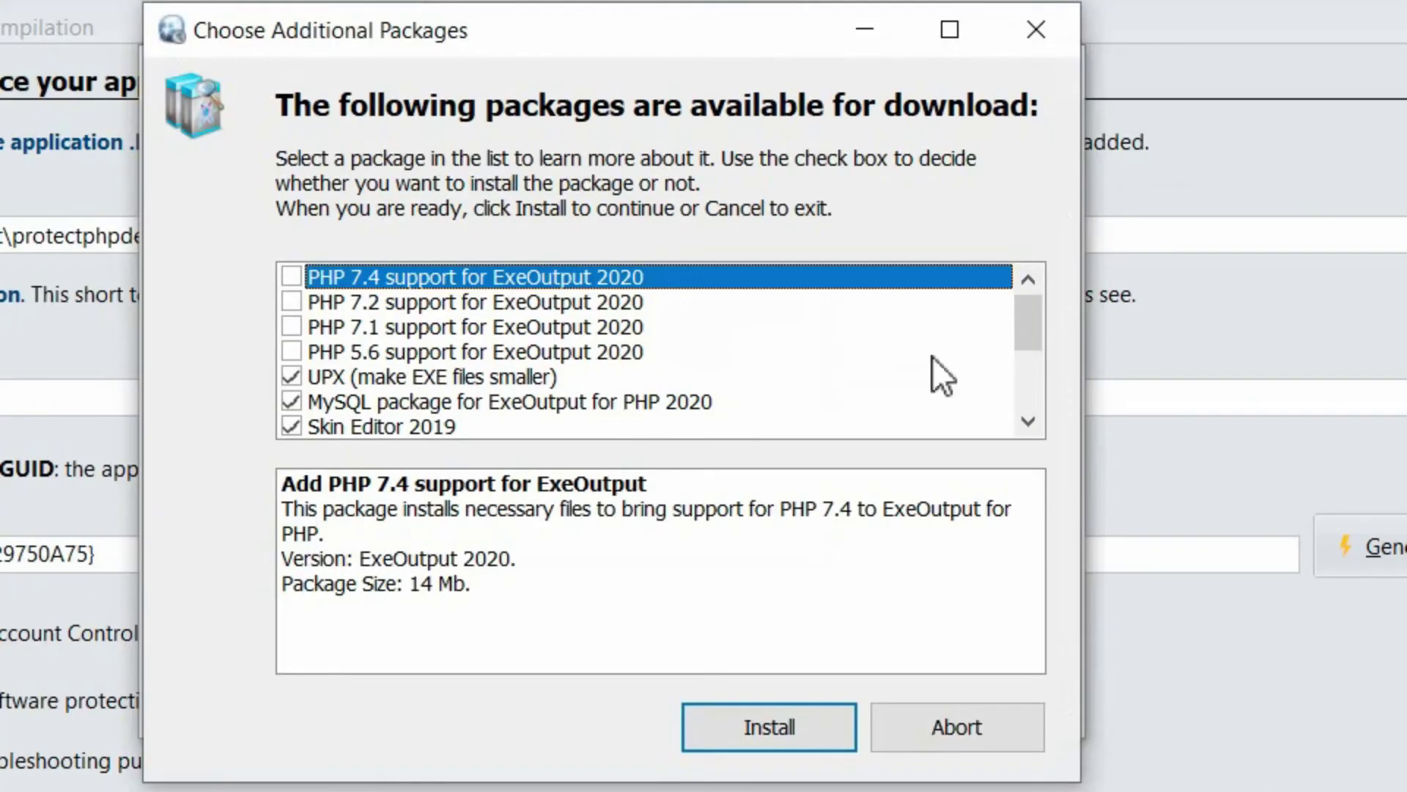
Deselect the Skin Editor, Adminer and PHP 7.3 additional dependencies packages, select Obsidium API support for ExeOutput 2020, and install the update to completion.
drag(1026, 306, 1034, 375)
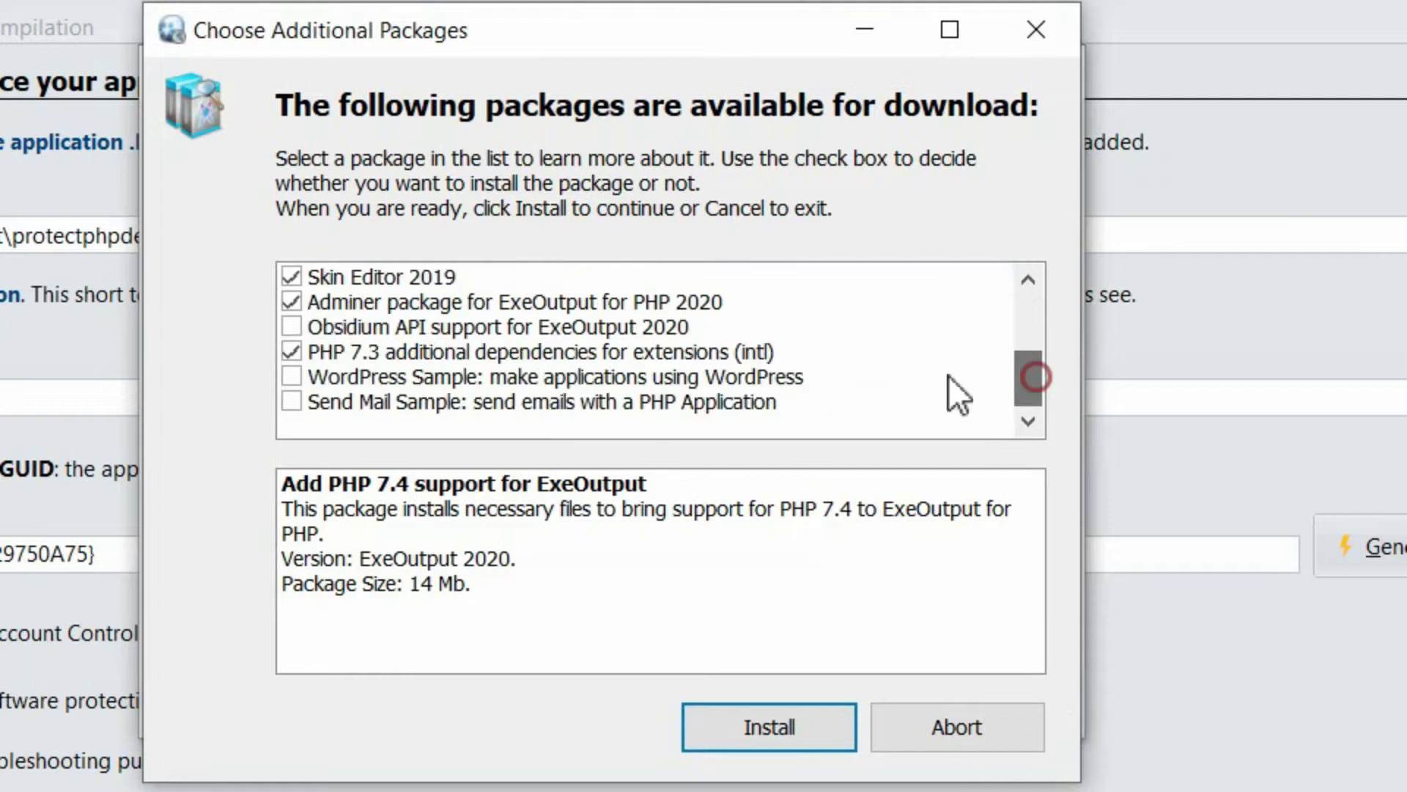
click(303, 295)
click(292, 277)
click(290, 351)
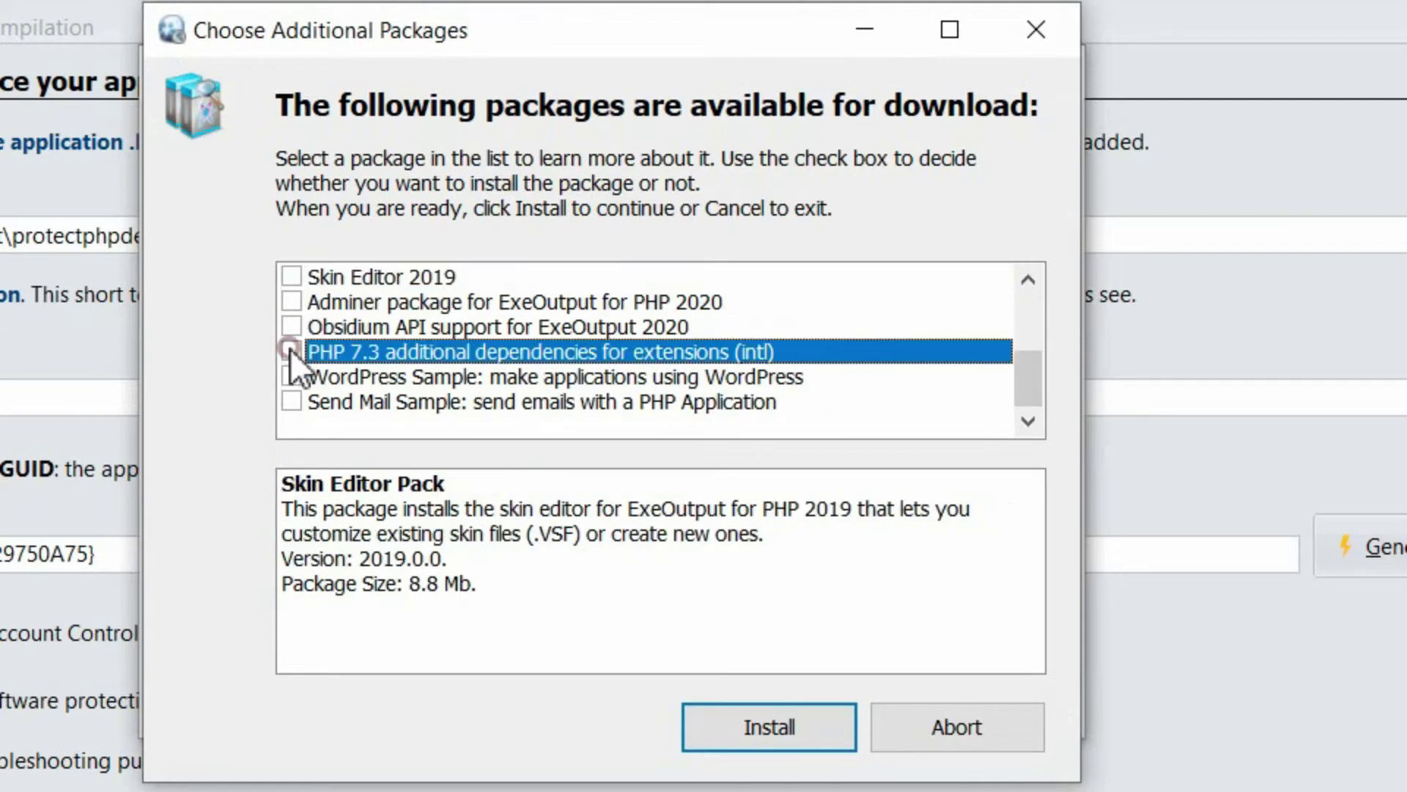
click(292, 325)
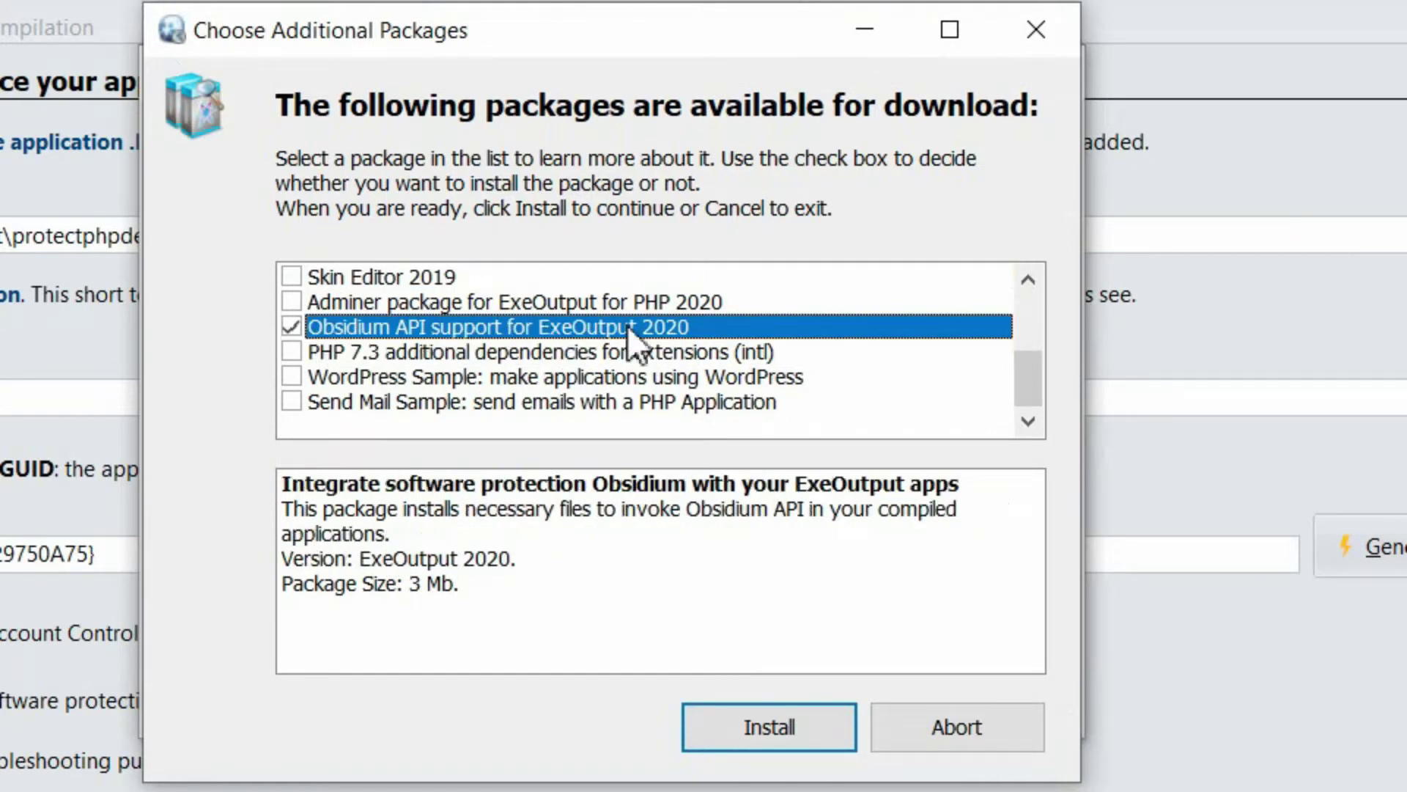
click(736, 720)
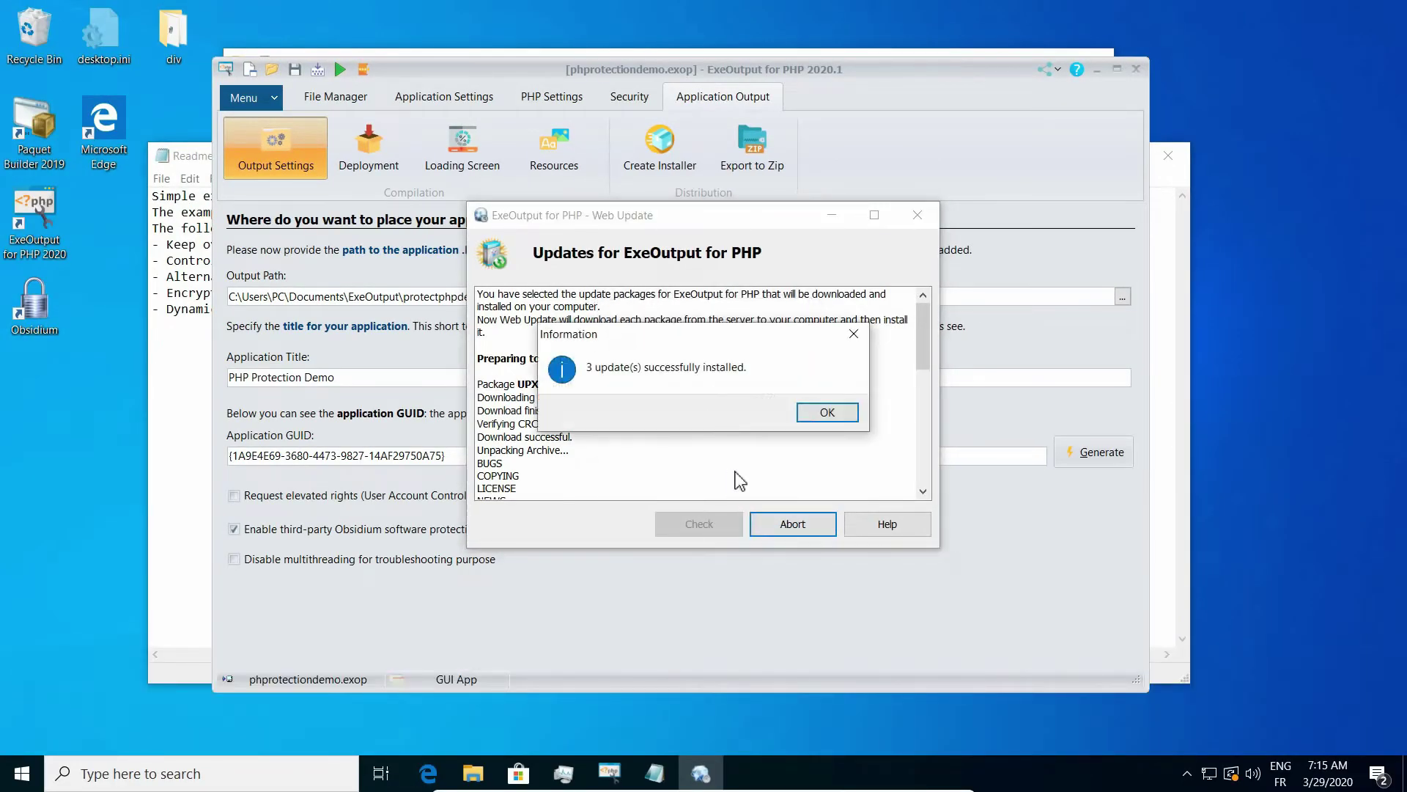
click(825, 415)
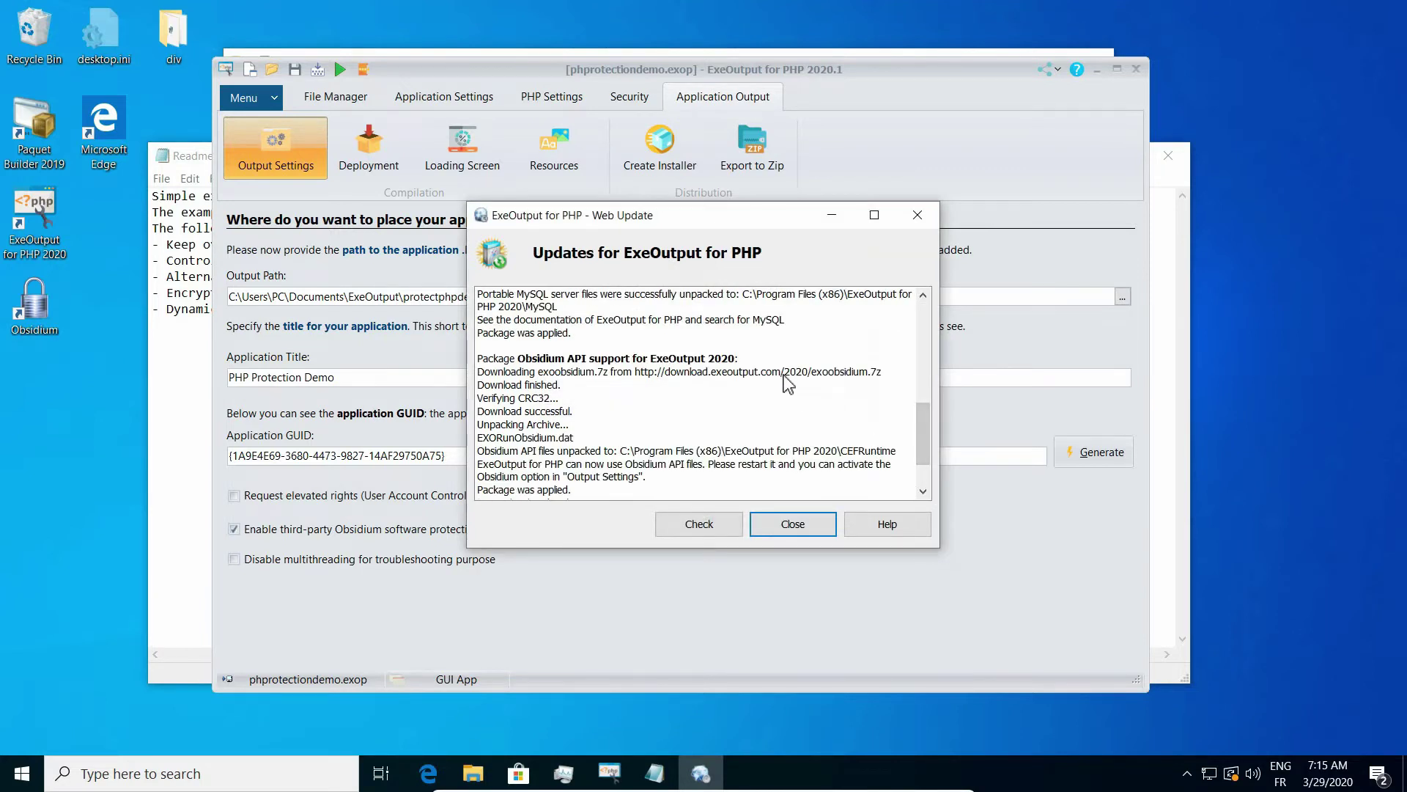
click(793, 525)
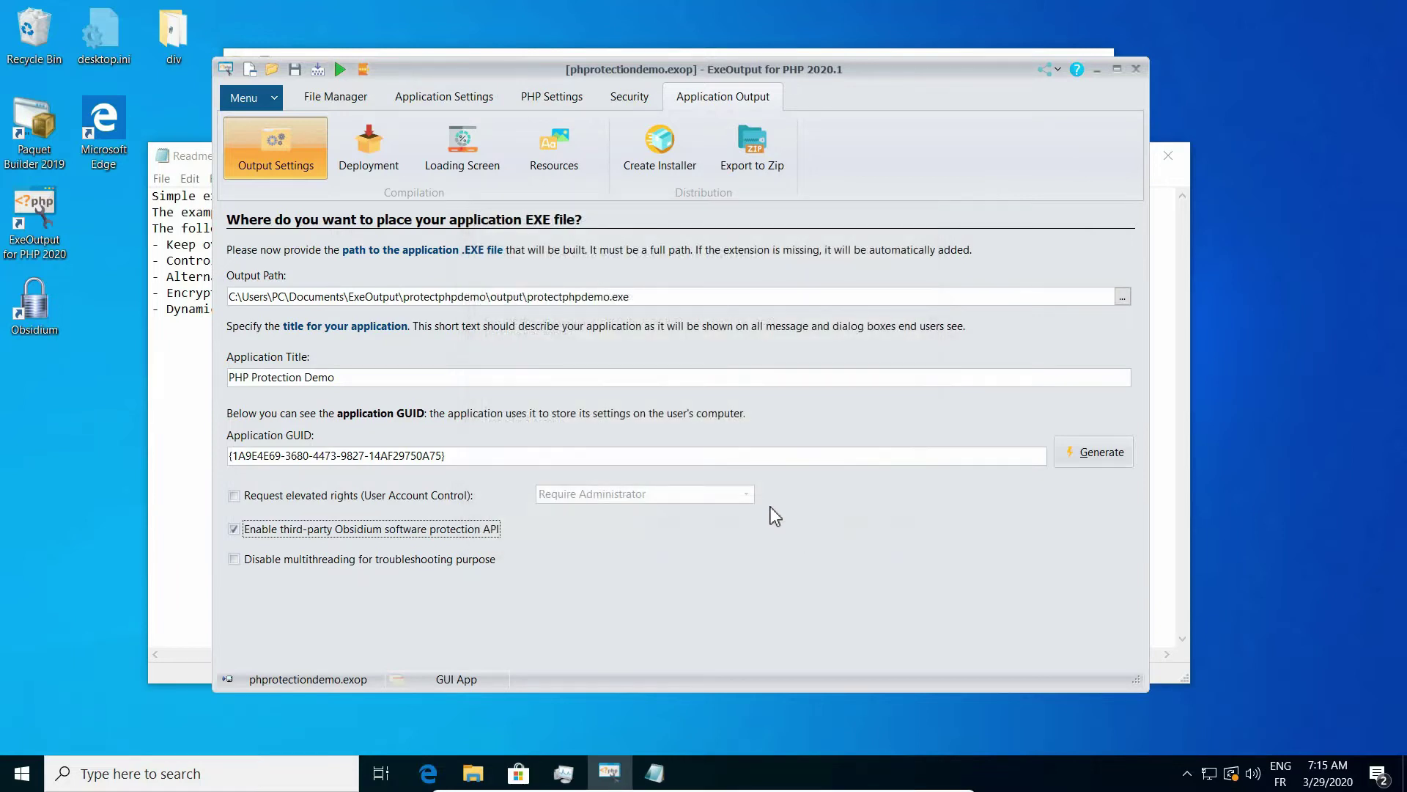
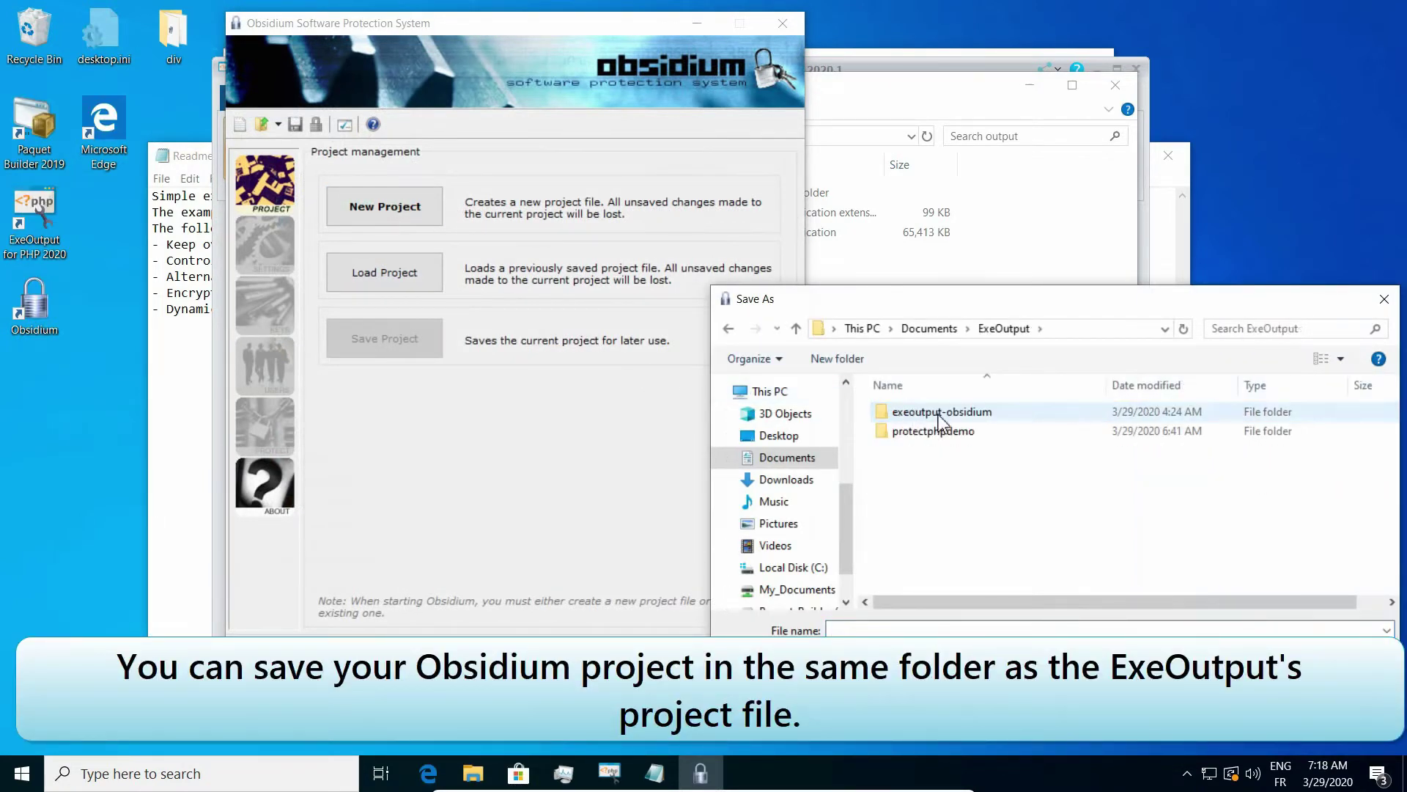
Choose the protectphpdemo folder for saving the Obsidium project, and set the protected EXE's relative output path to protectphpdemoOBS.exe.
double_click(946, 432)
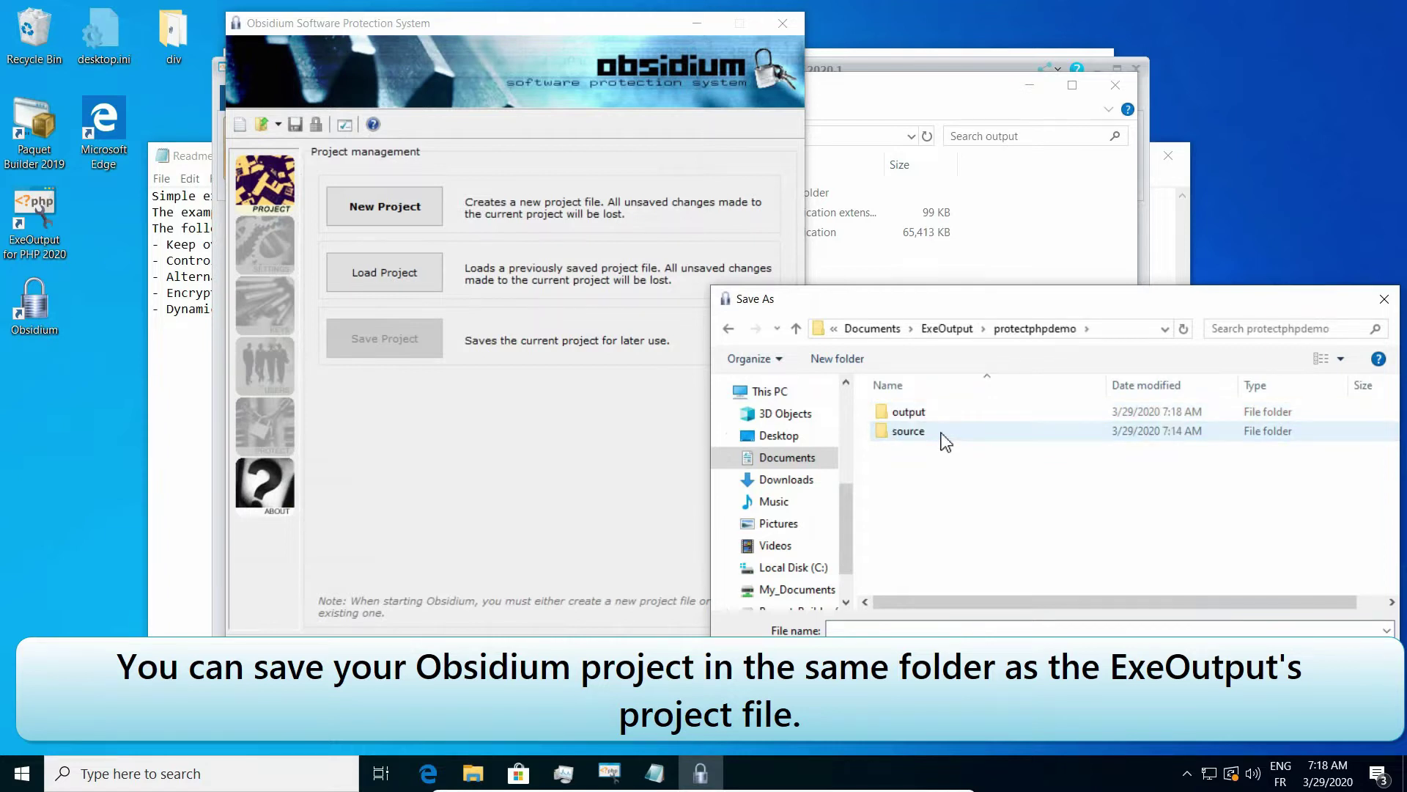
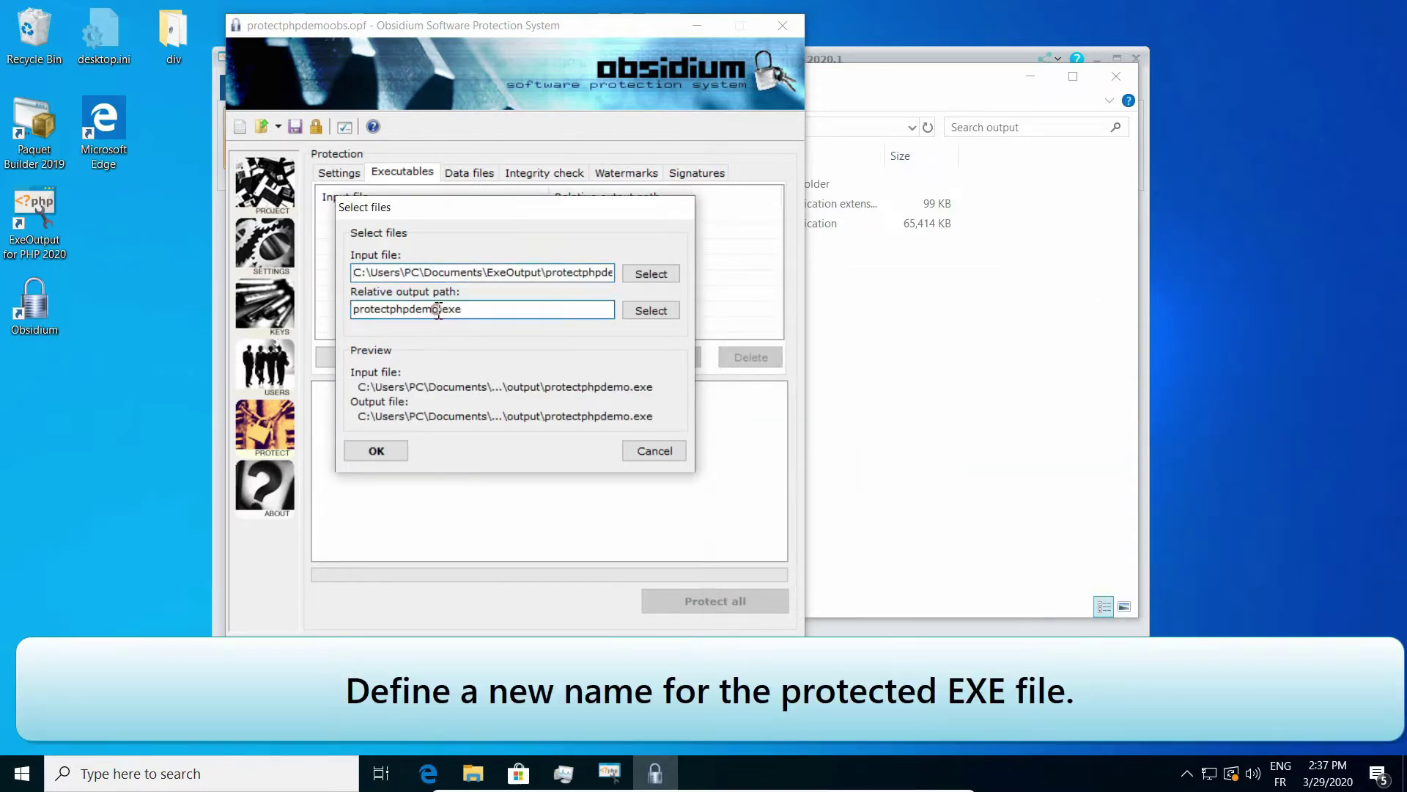
text(OBS)
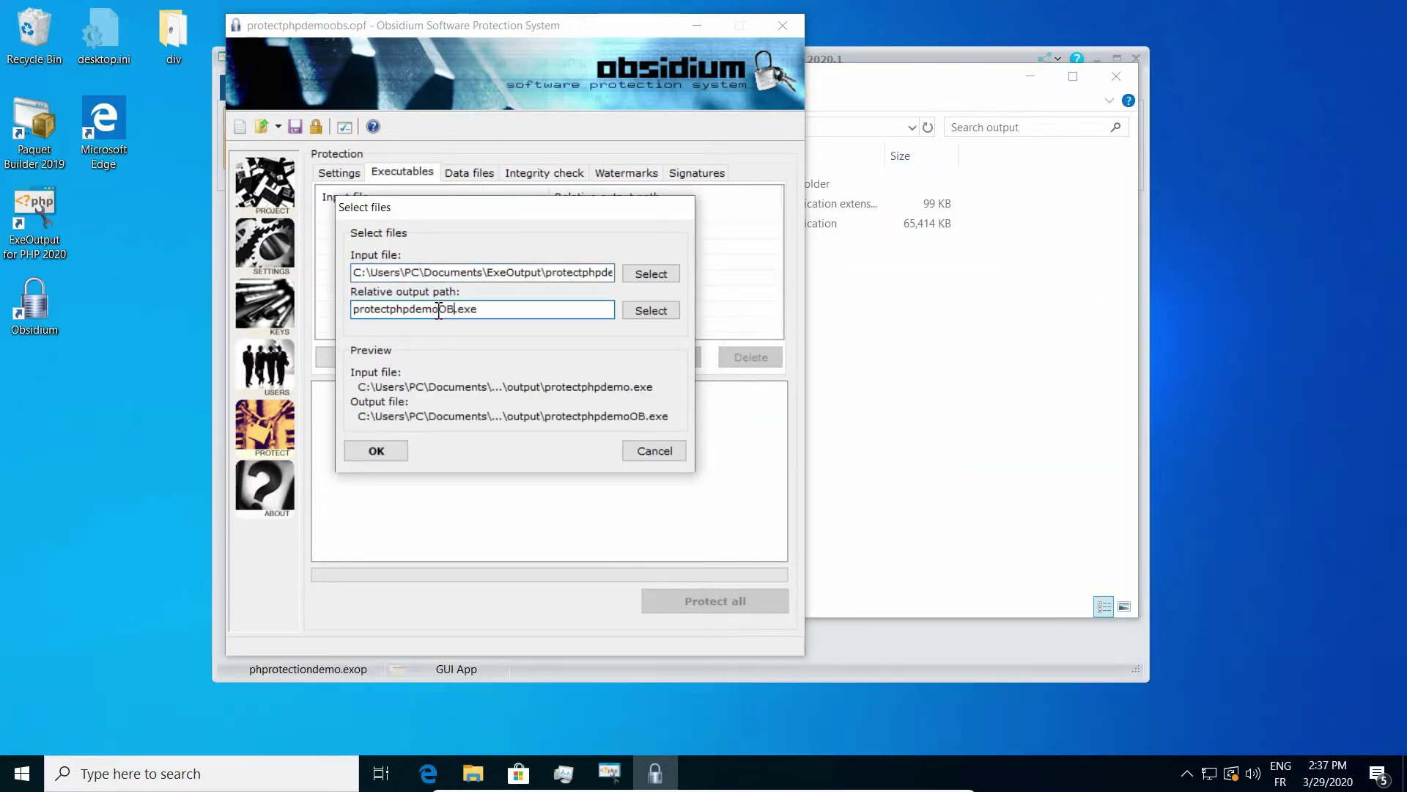
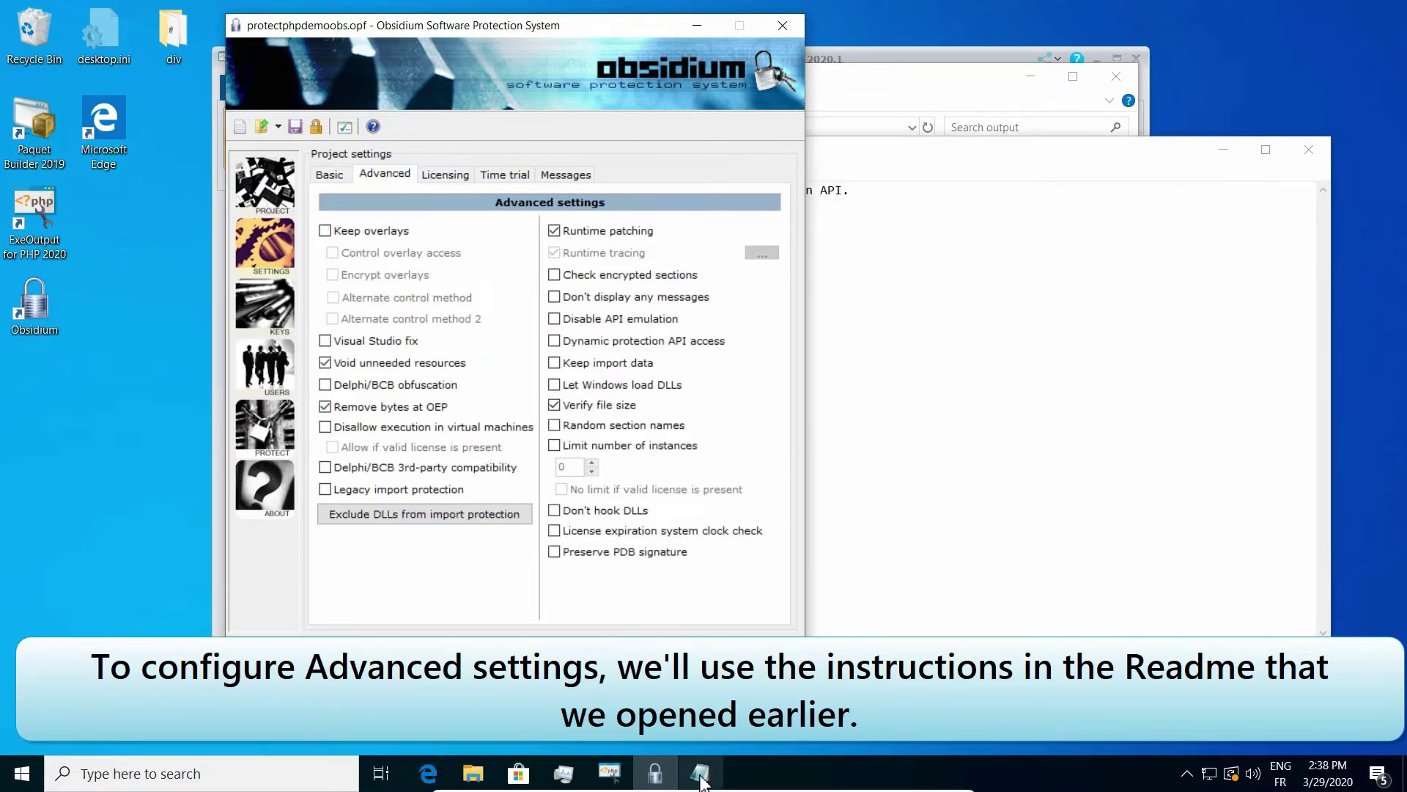
Place Readme.txt beside the Obsidium advanced settings and read which protection options must be enabled.
click(700, 776)
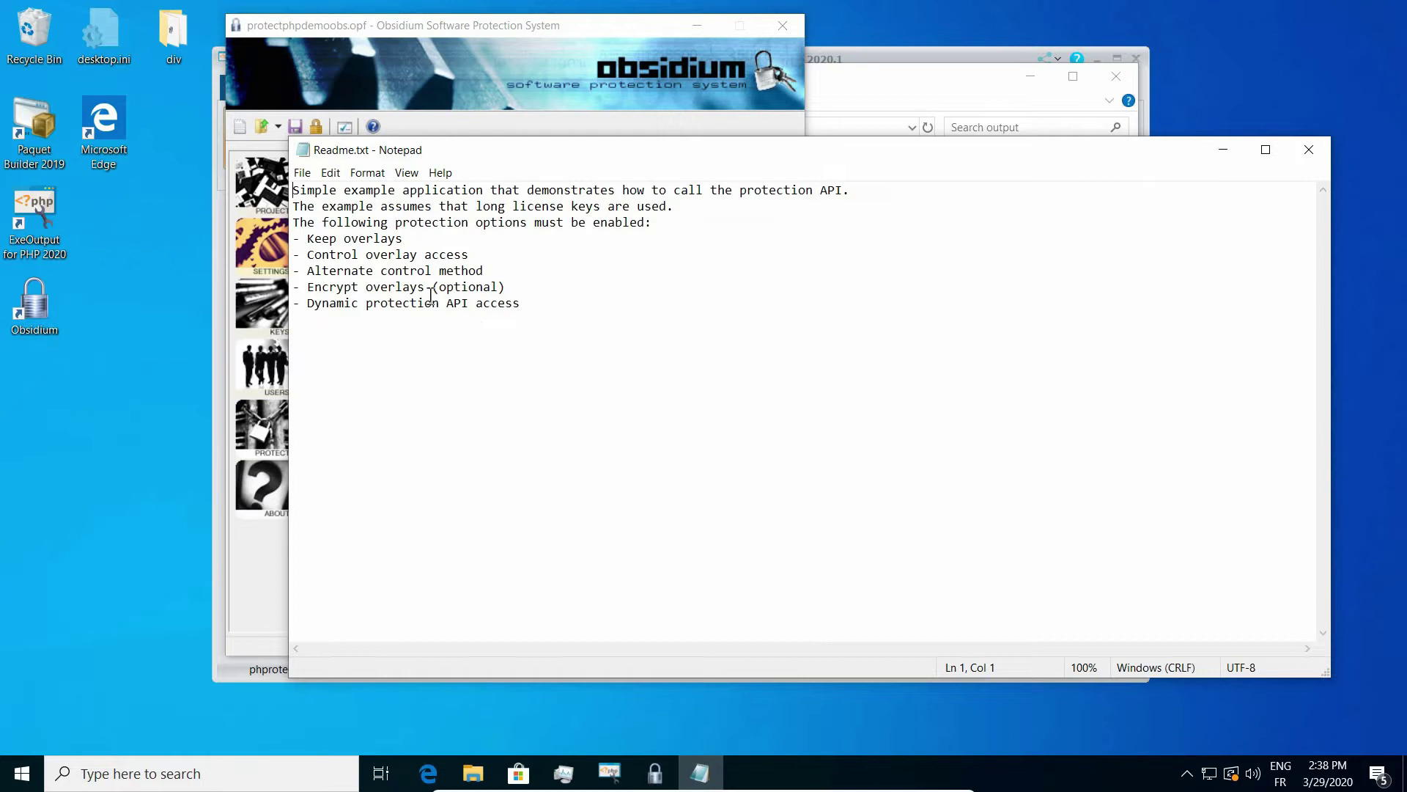
drag(361, 151, 886, 153)
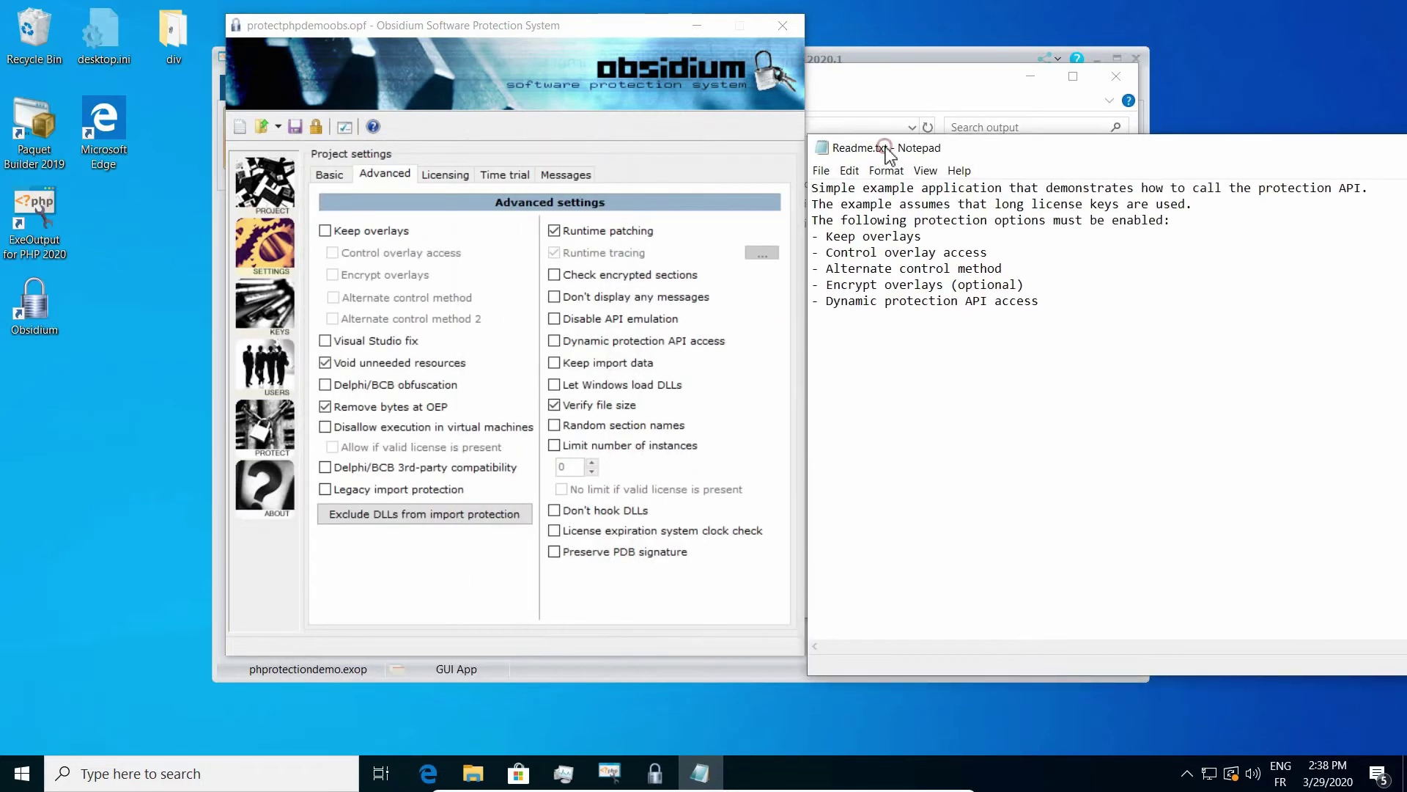
drag(815, 219, 1195, 224)
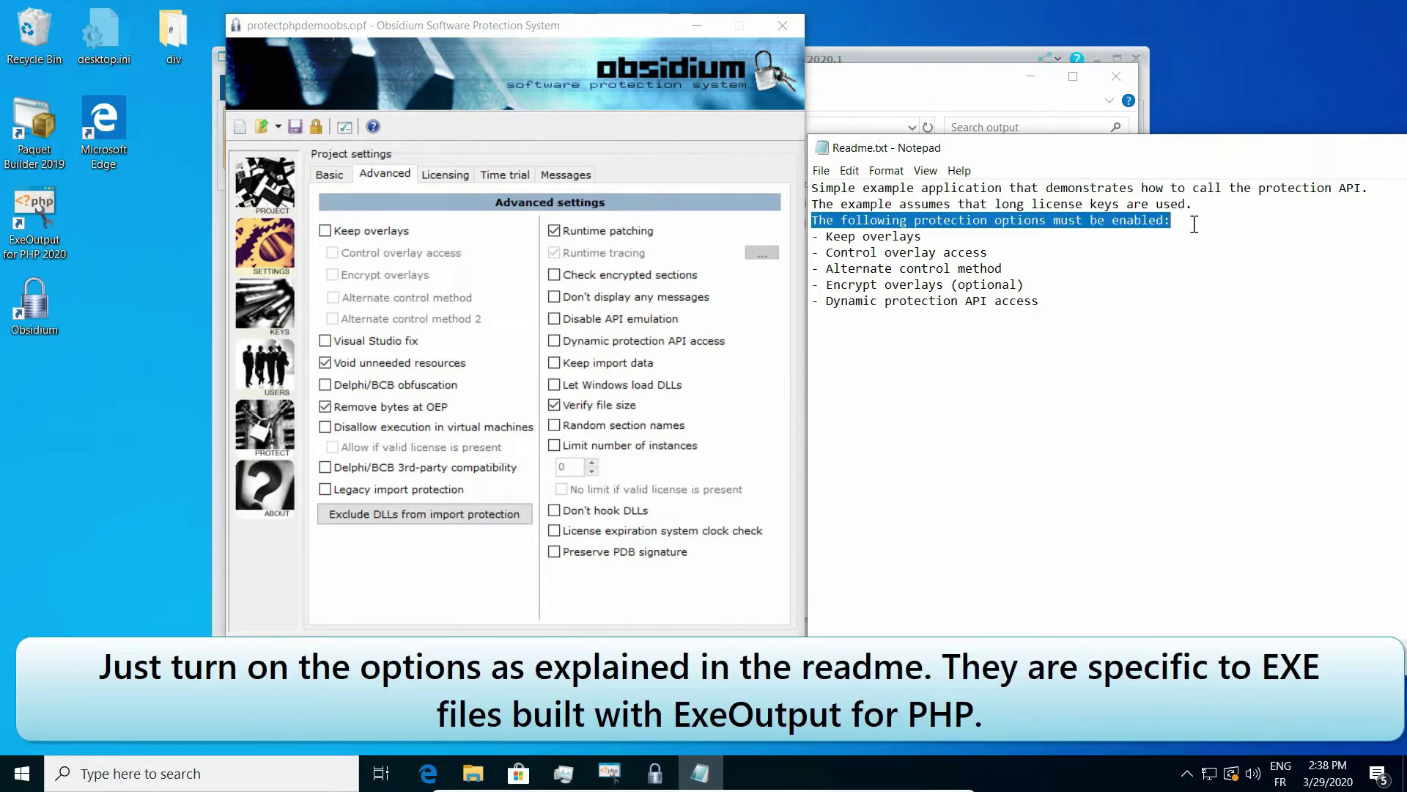
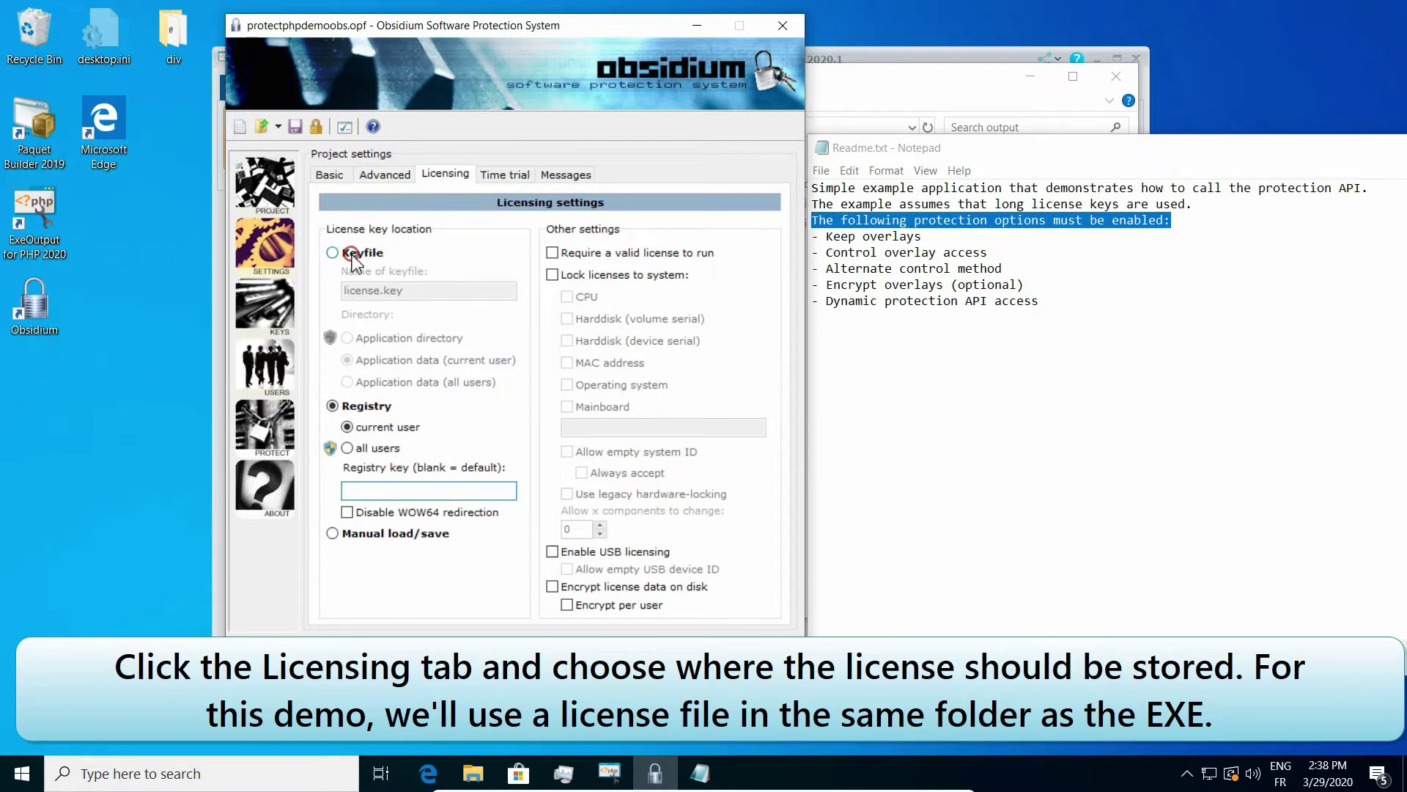
Store the license as a keyfile in the application directory and lock licenses to the CPU, harddisk (device serial) and mainboard.
click(352, 256)
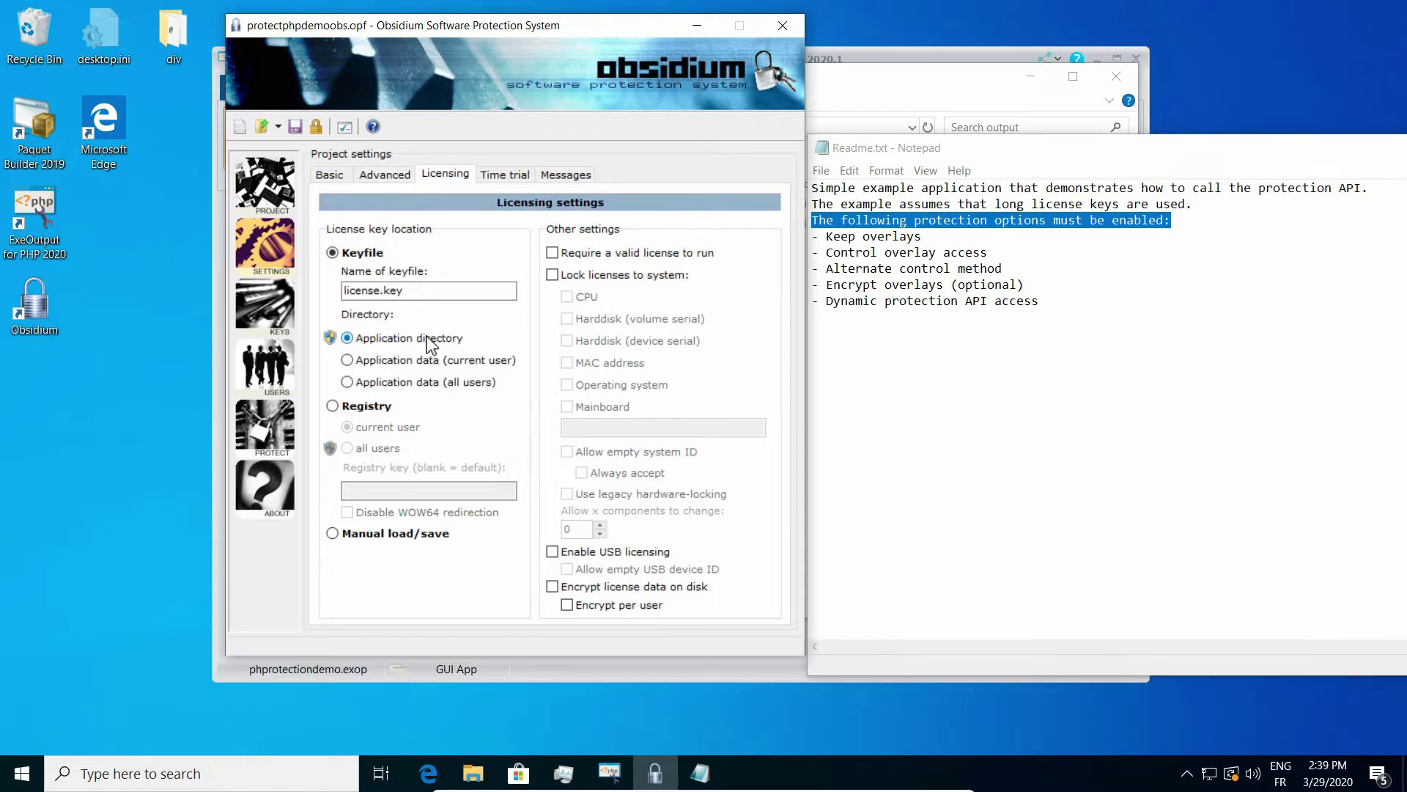
click(617, 275)
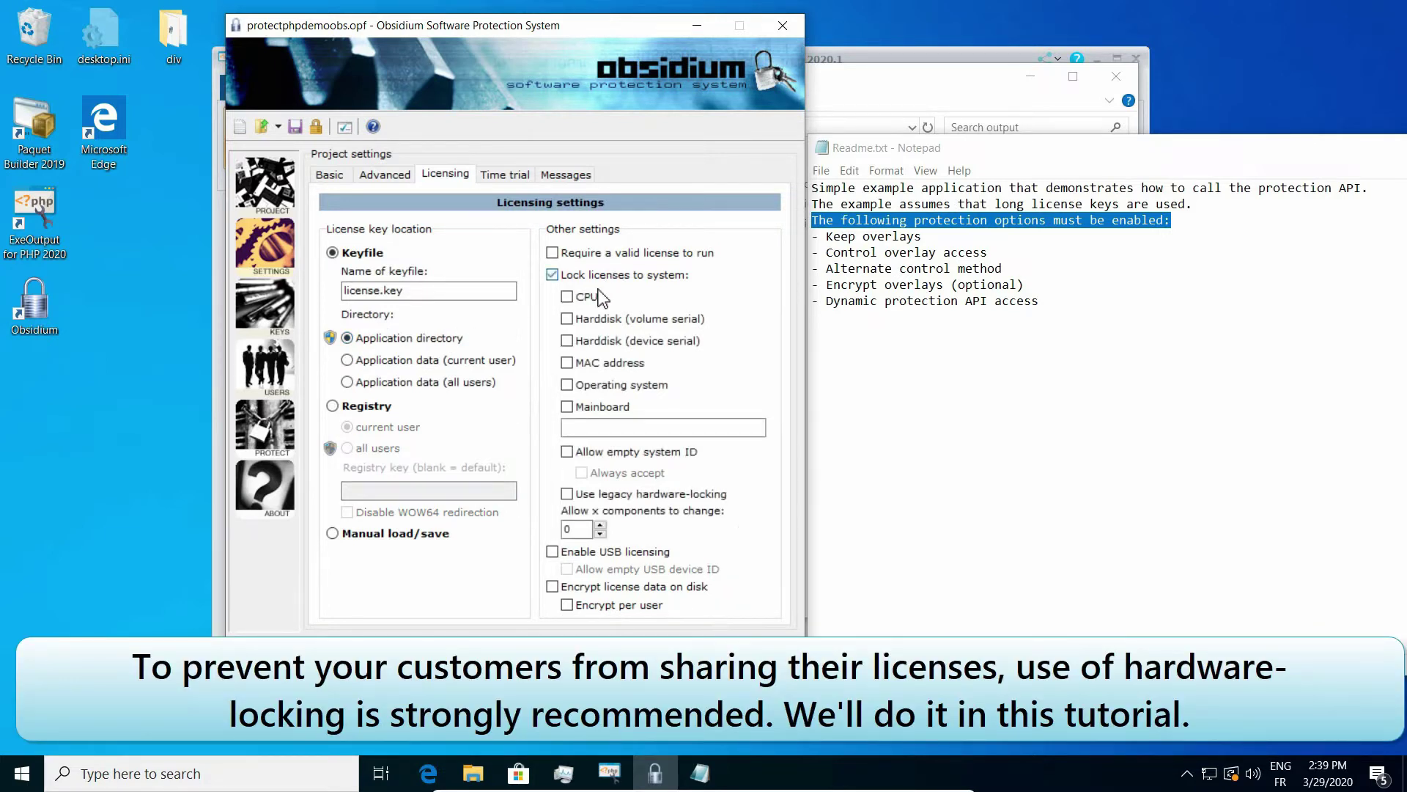
click(590, 298)
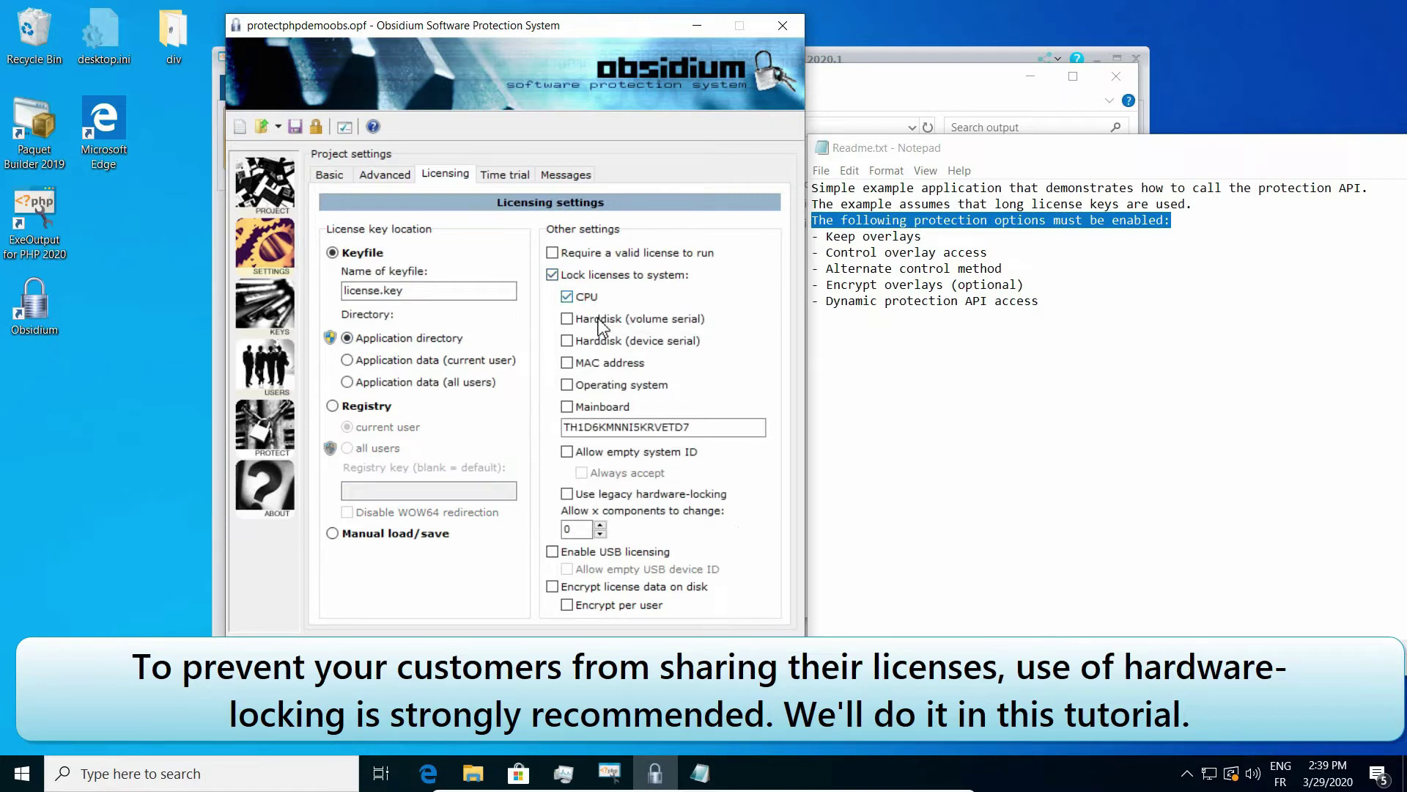
click(603, 341)
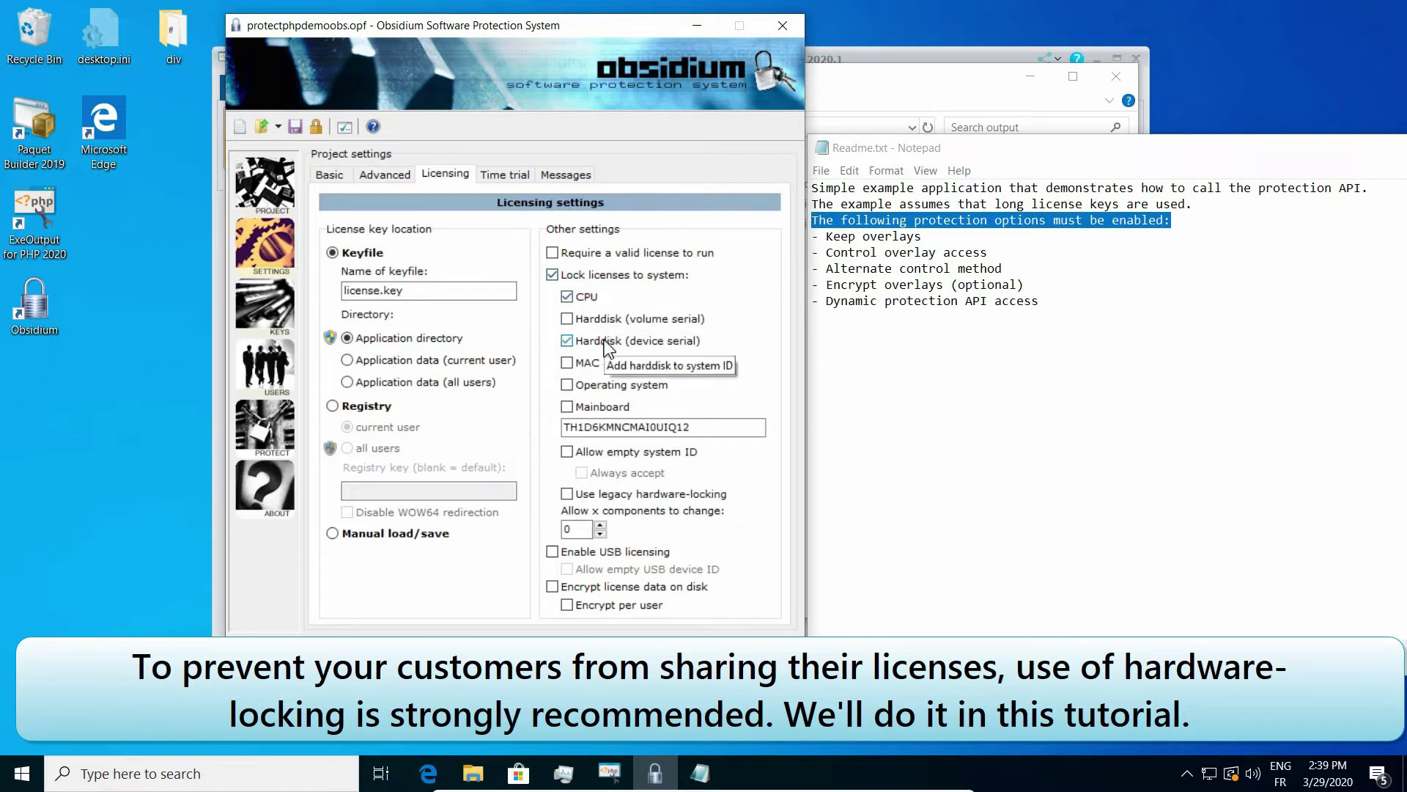
click(607, 409)
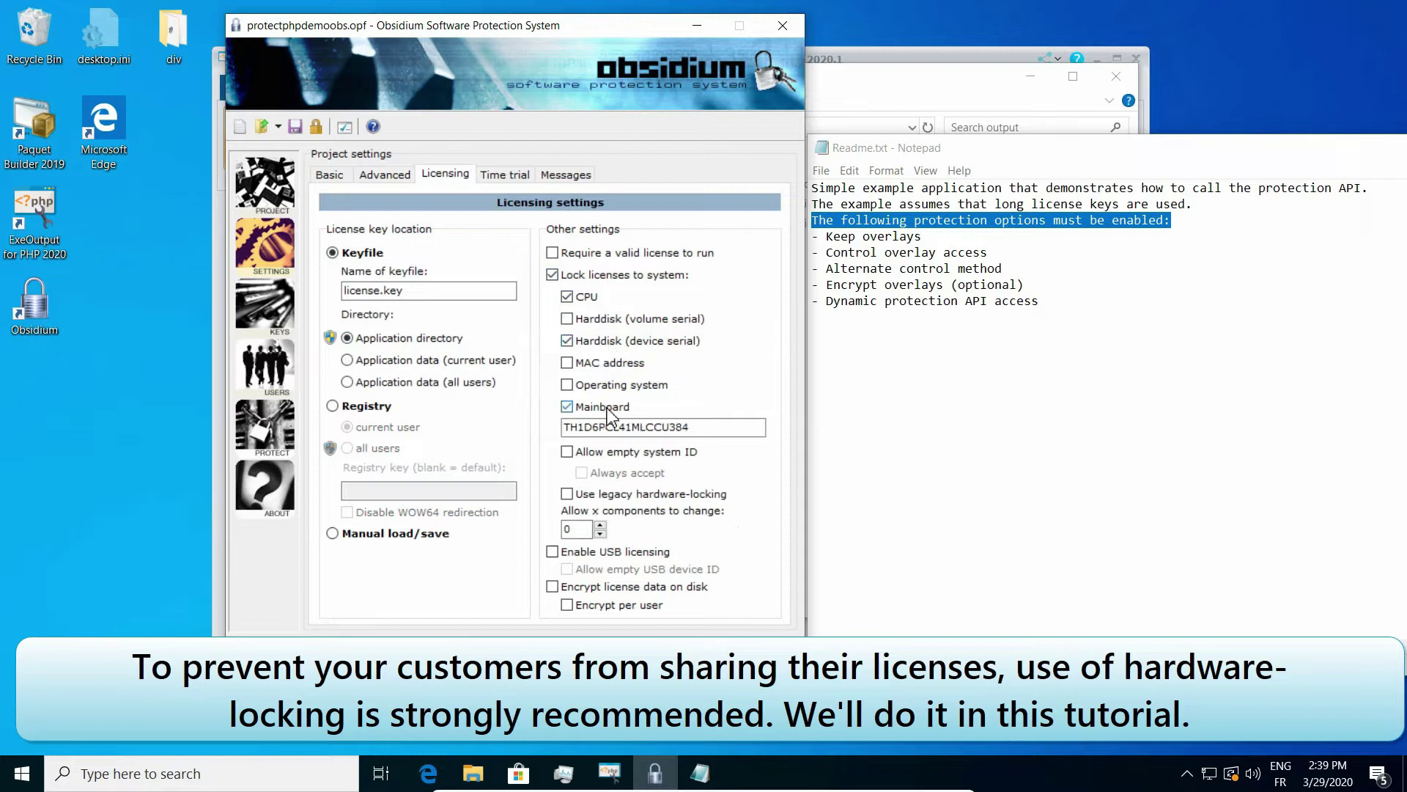
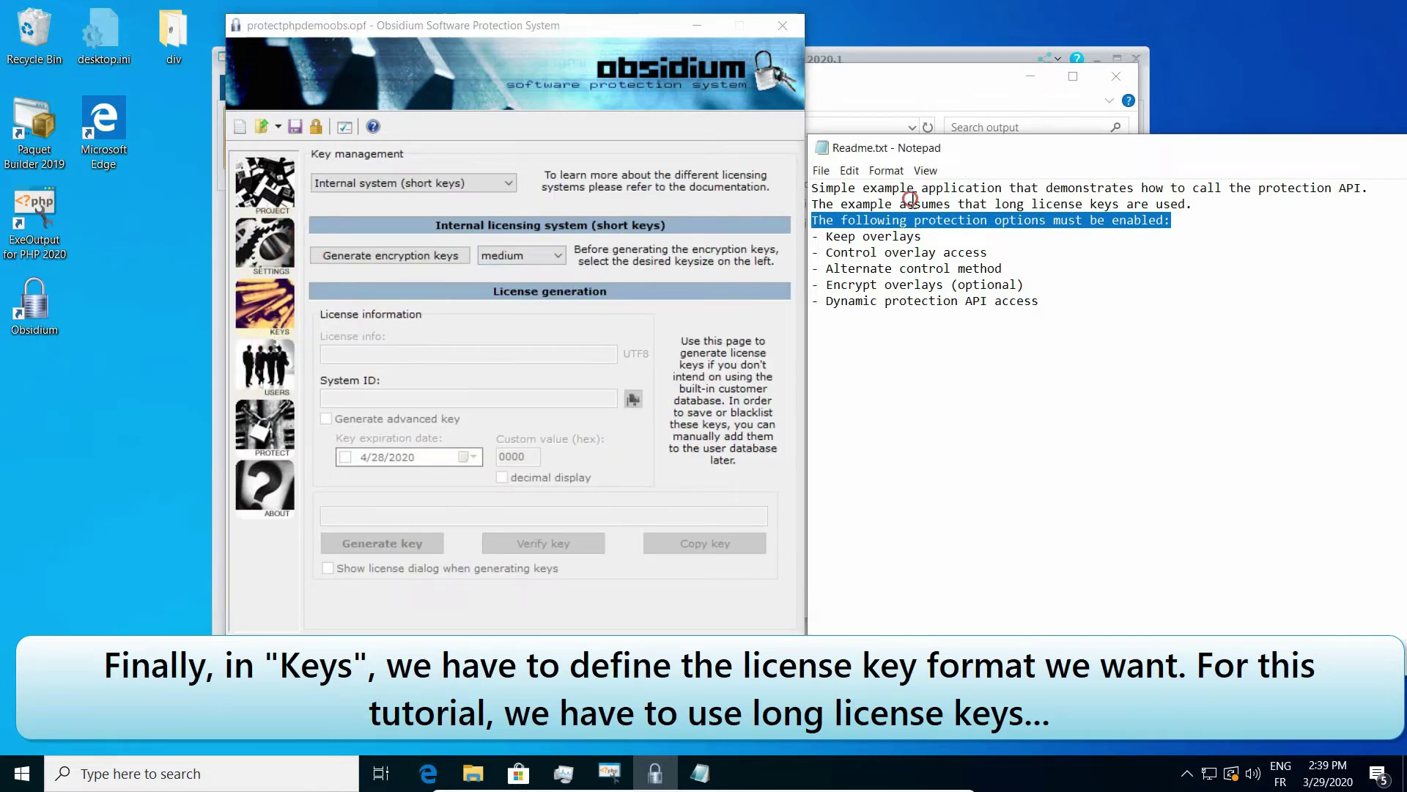
Following the Readme's note on long license keys, set key management to Internal system and open the key size choices.
click(845, 202)
drag(811, 204, 1200, 204)
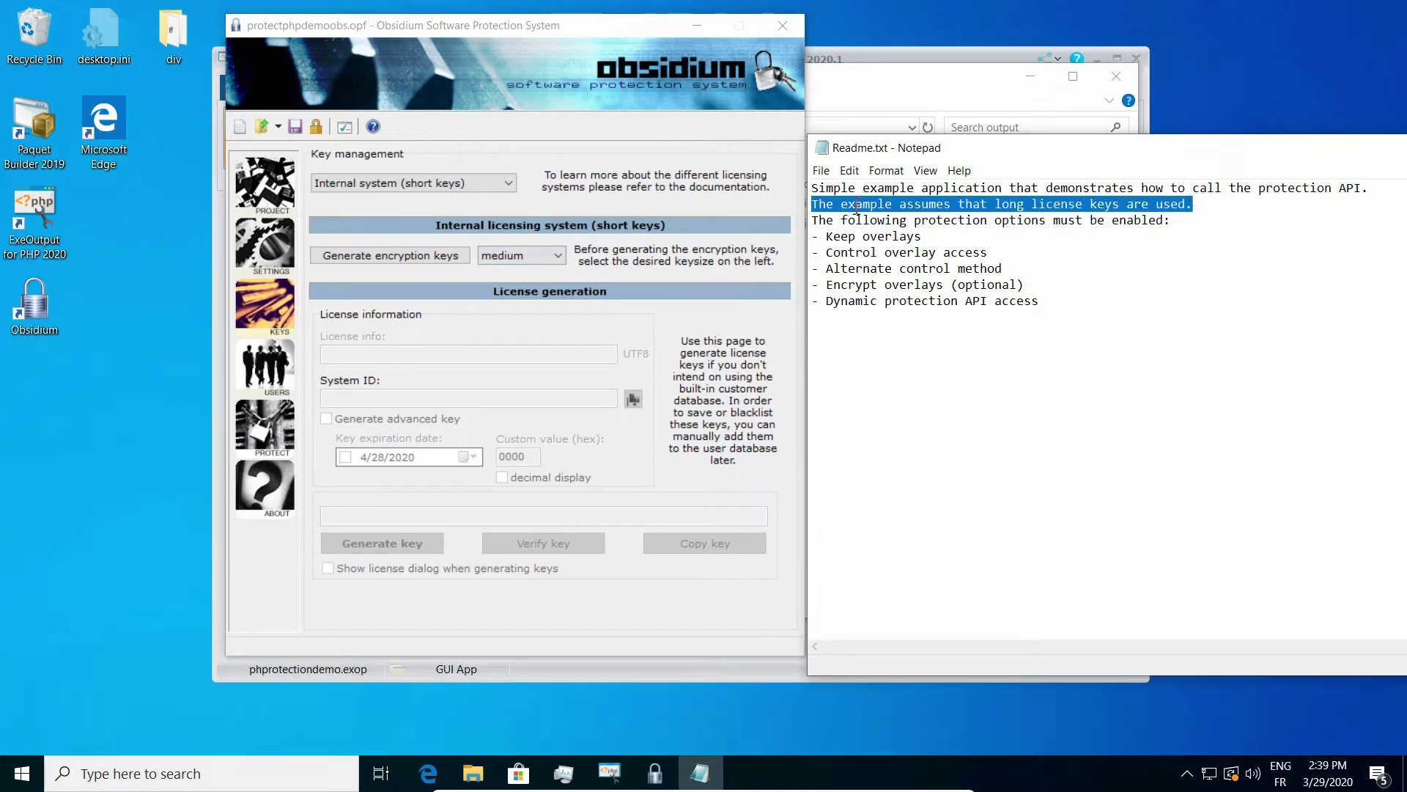
click(484, 185)
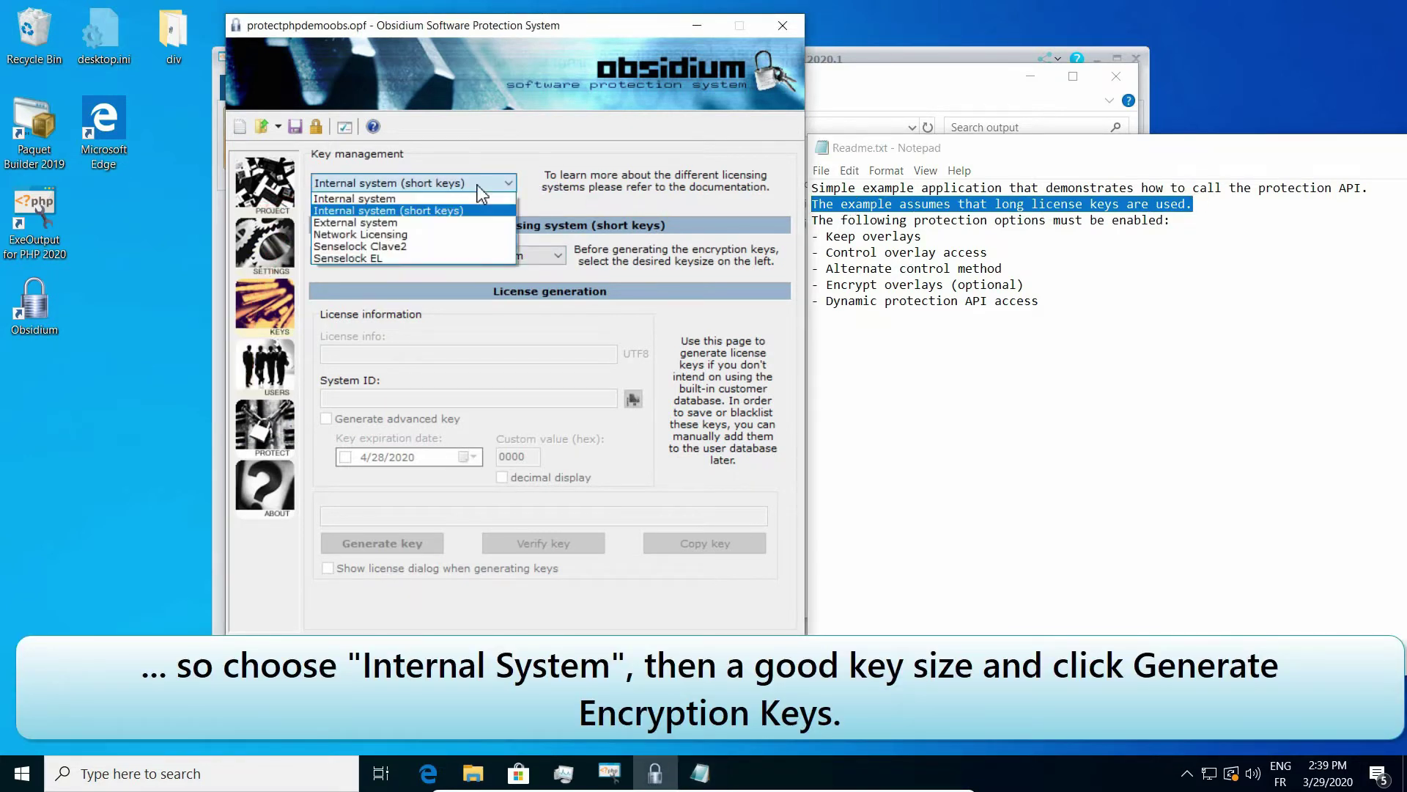
click(380, 198)
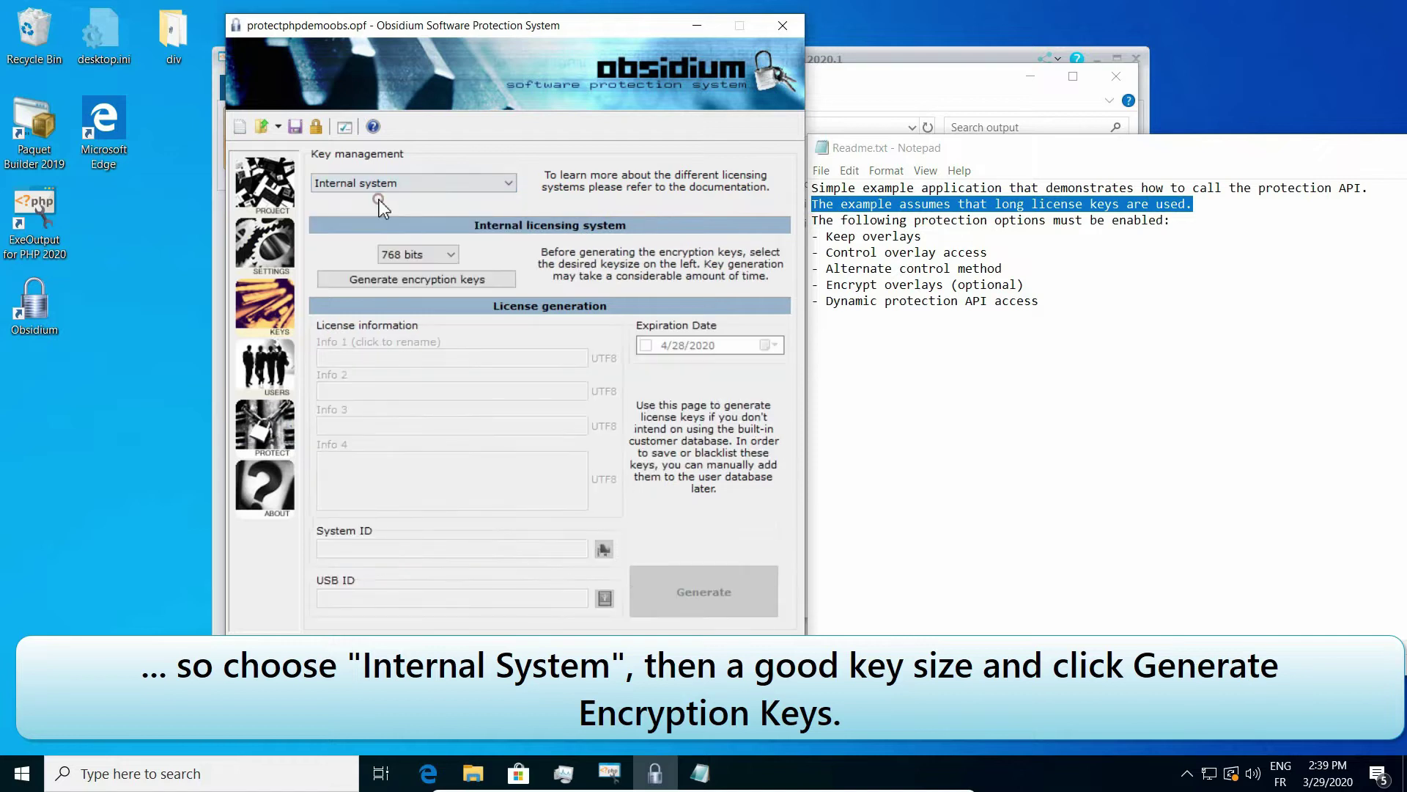
click(416, 254)
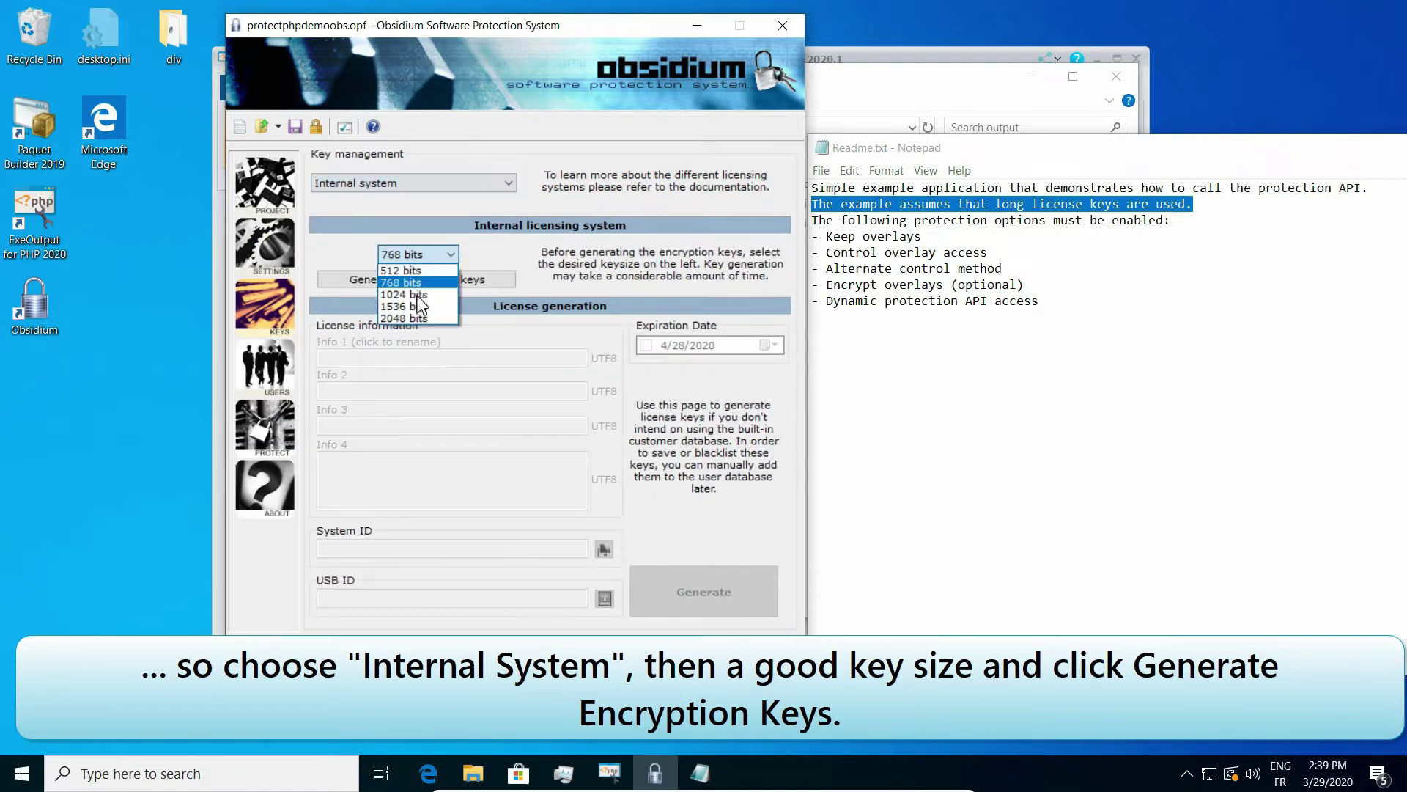
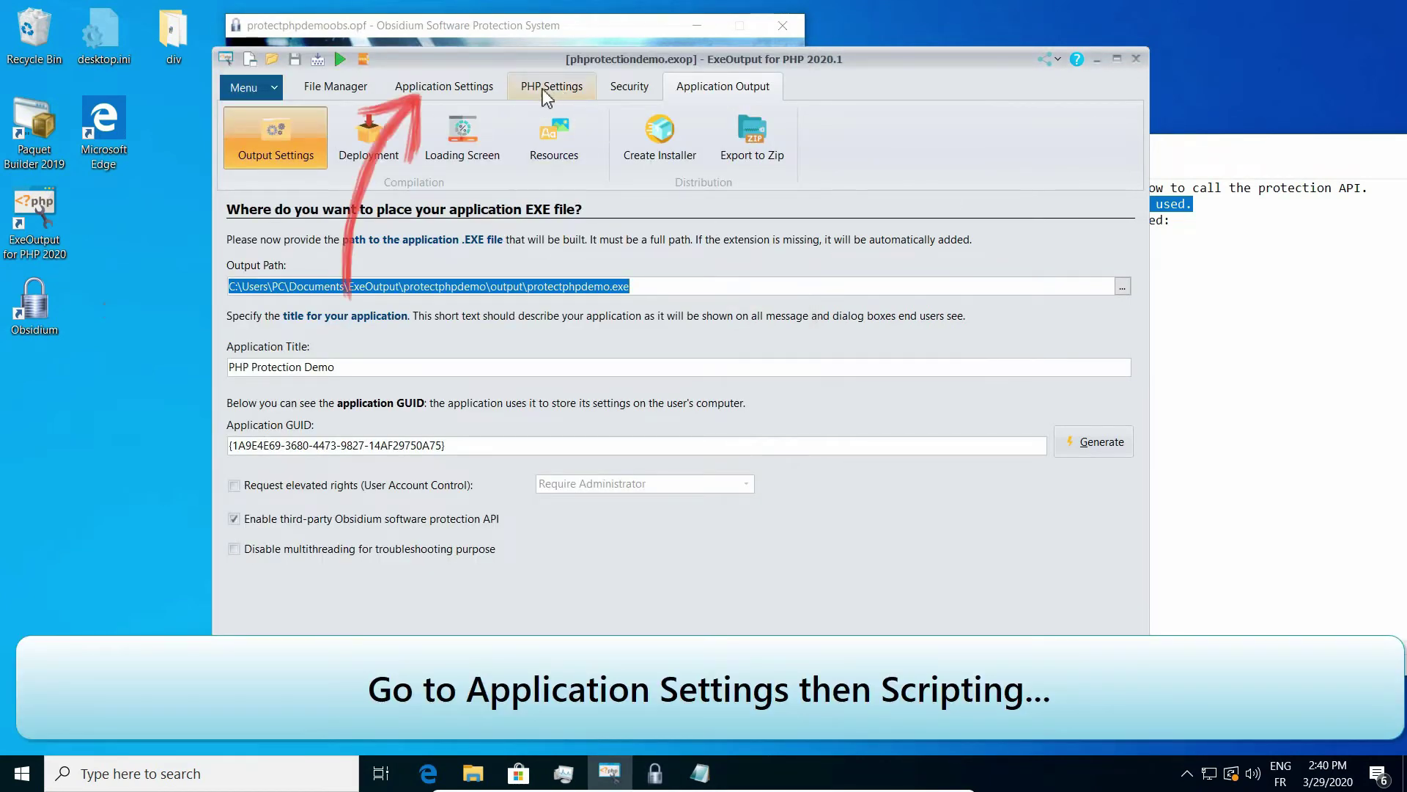
Open the UserMain script from the application's scripting settings and insert two blank lines below its header comments.
click(477, 86)
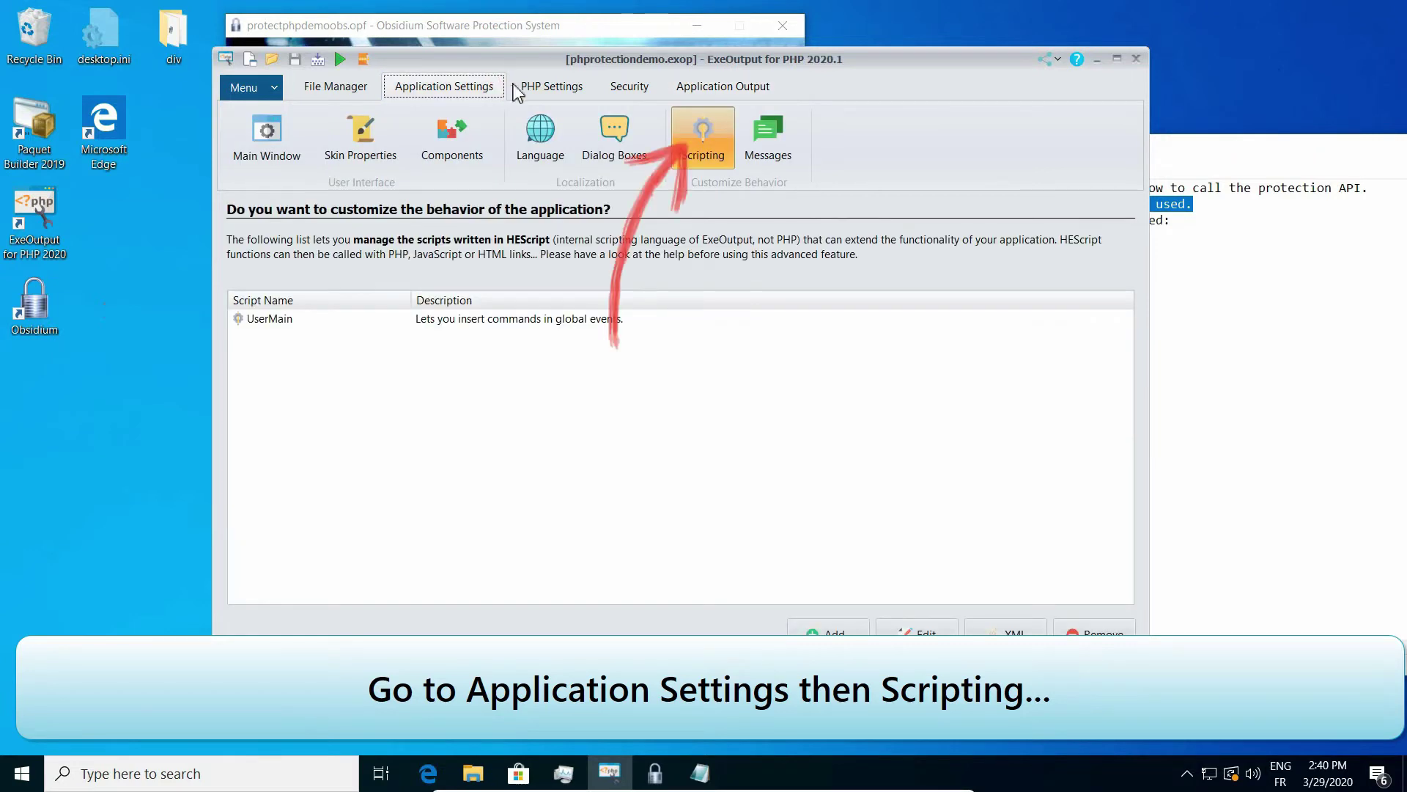
click(698, 143)
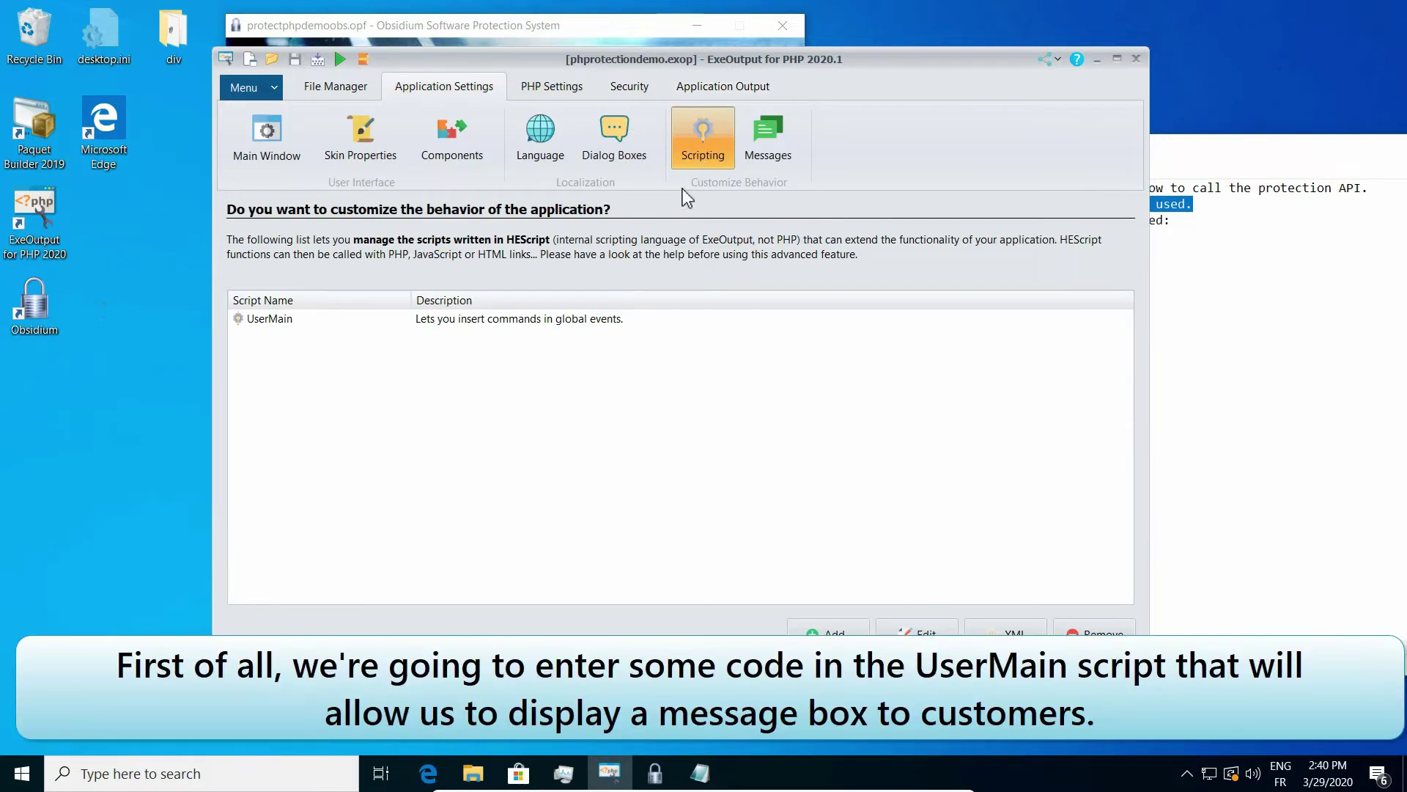
double_click(282, 320)
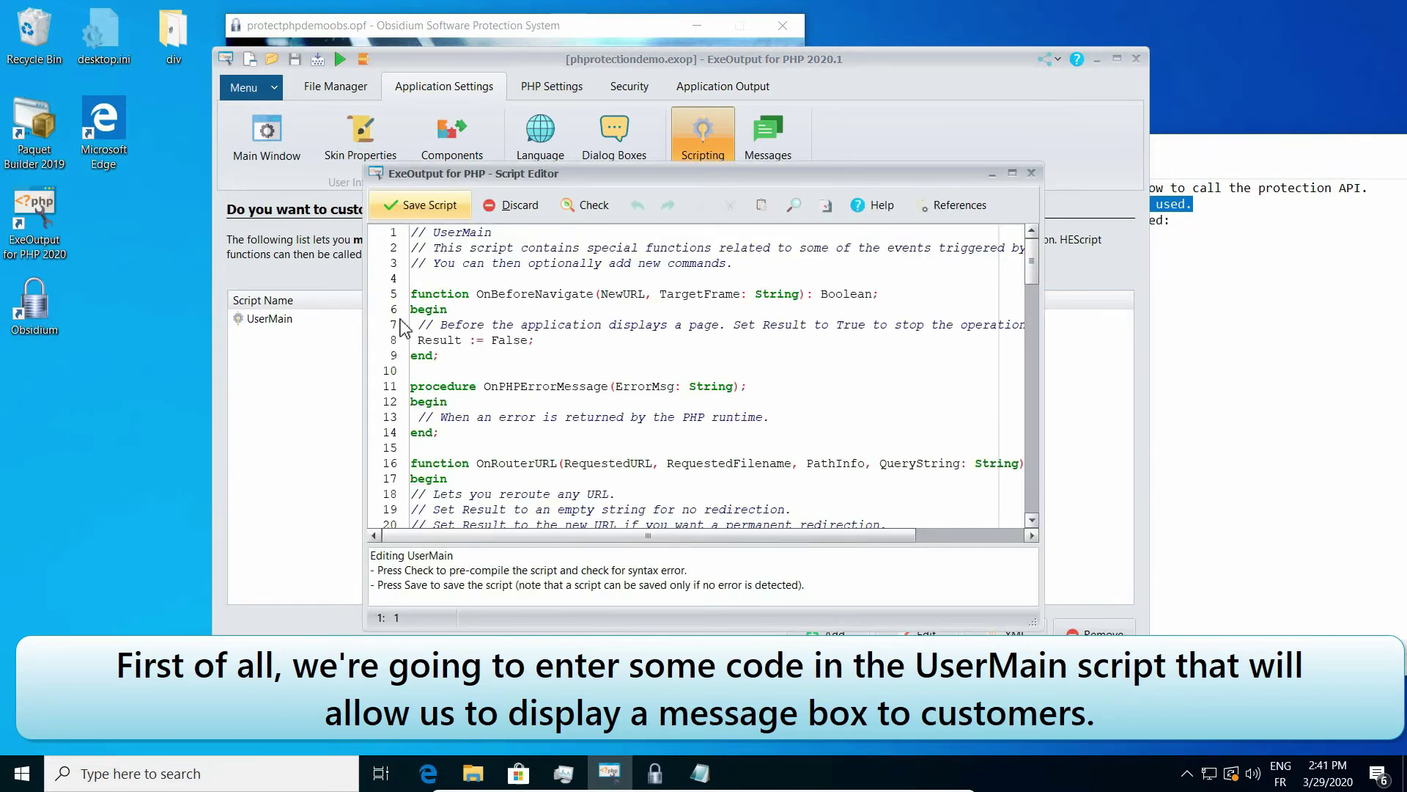
click(736, 268)
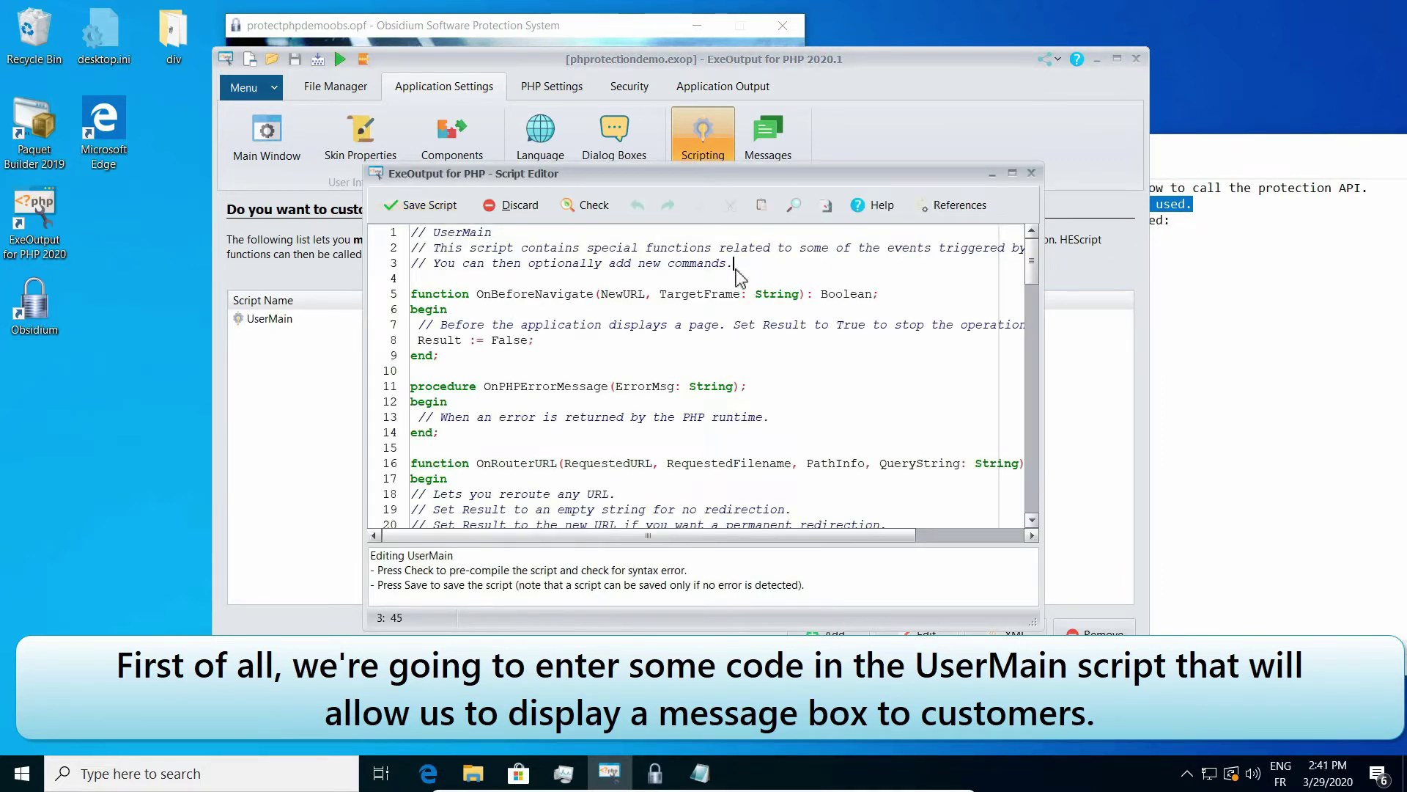
key(Return)
key(Return)
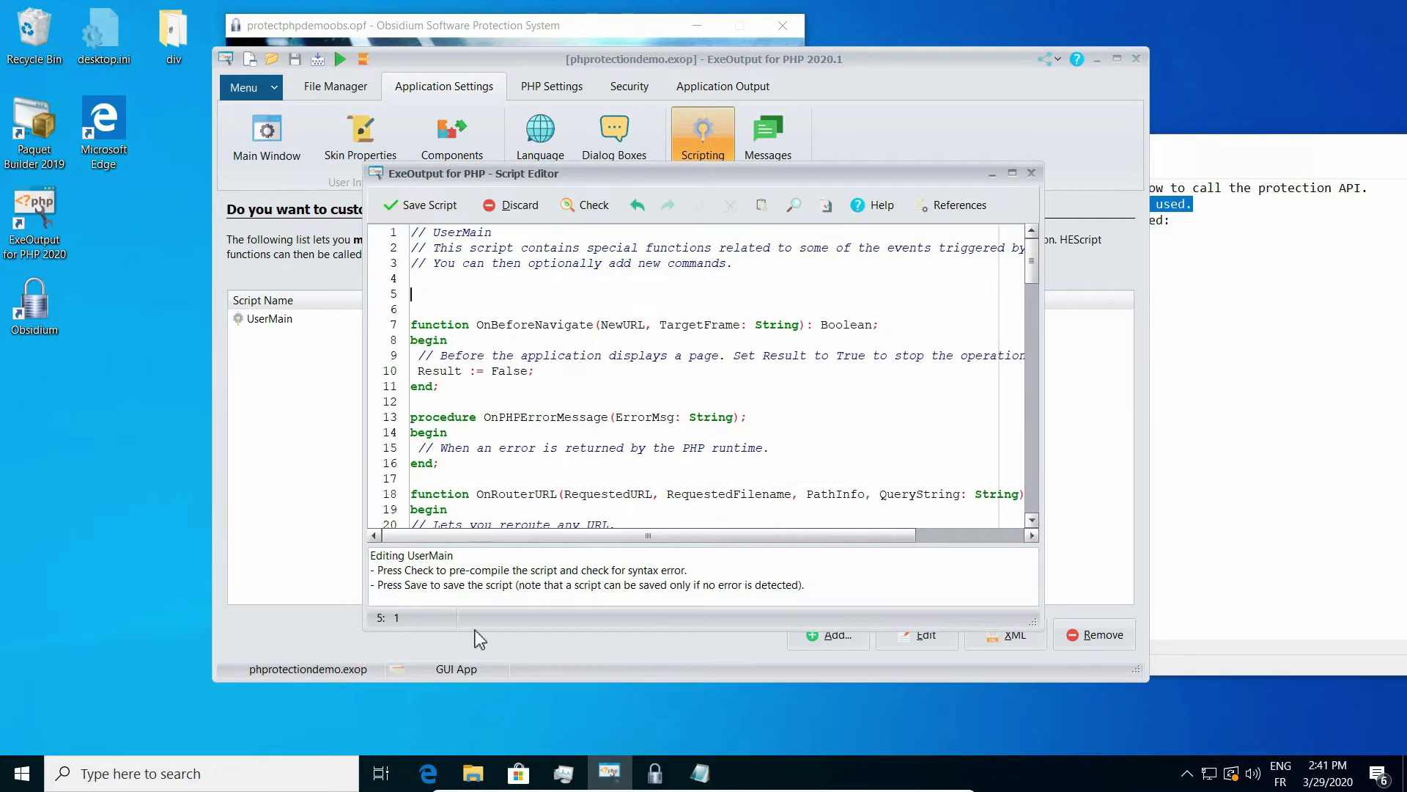
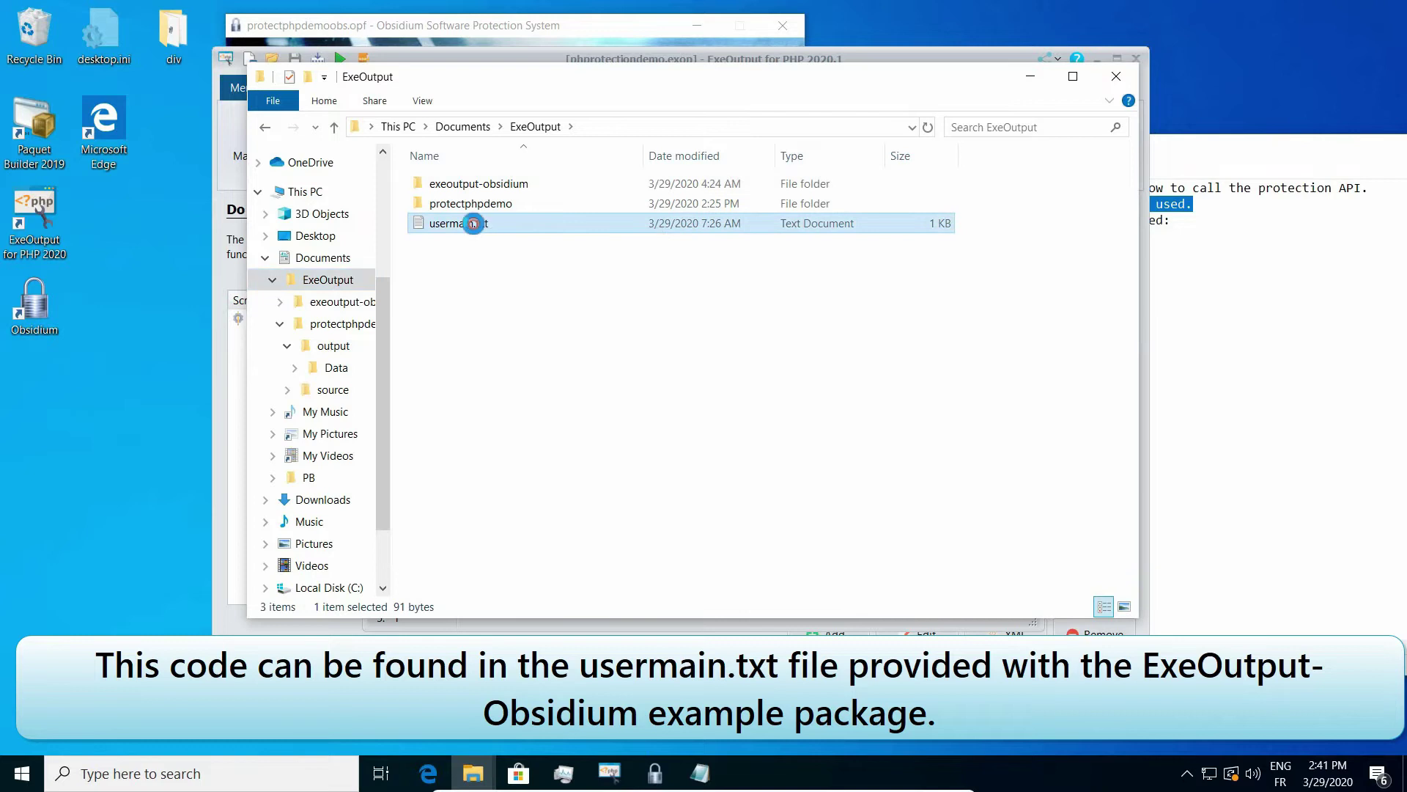
Copy the MacroShowMessage procedure from usermain.txt and paste it into the UserMain script on the blank line below the header comments.
drag(437, 279, 271, 208)
right_click(337, 215)
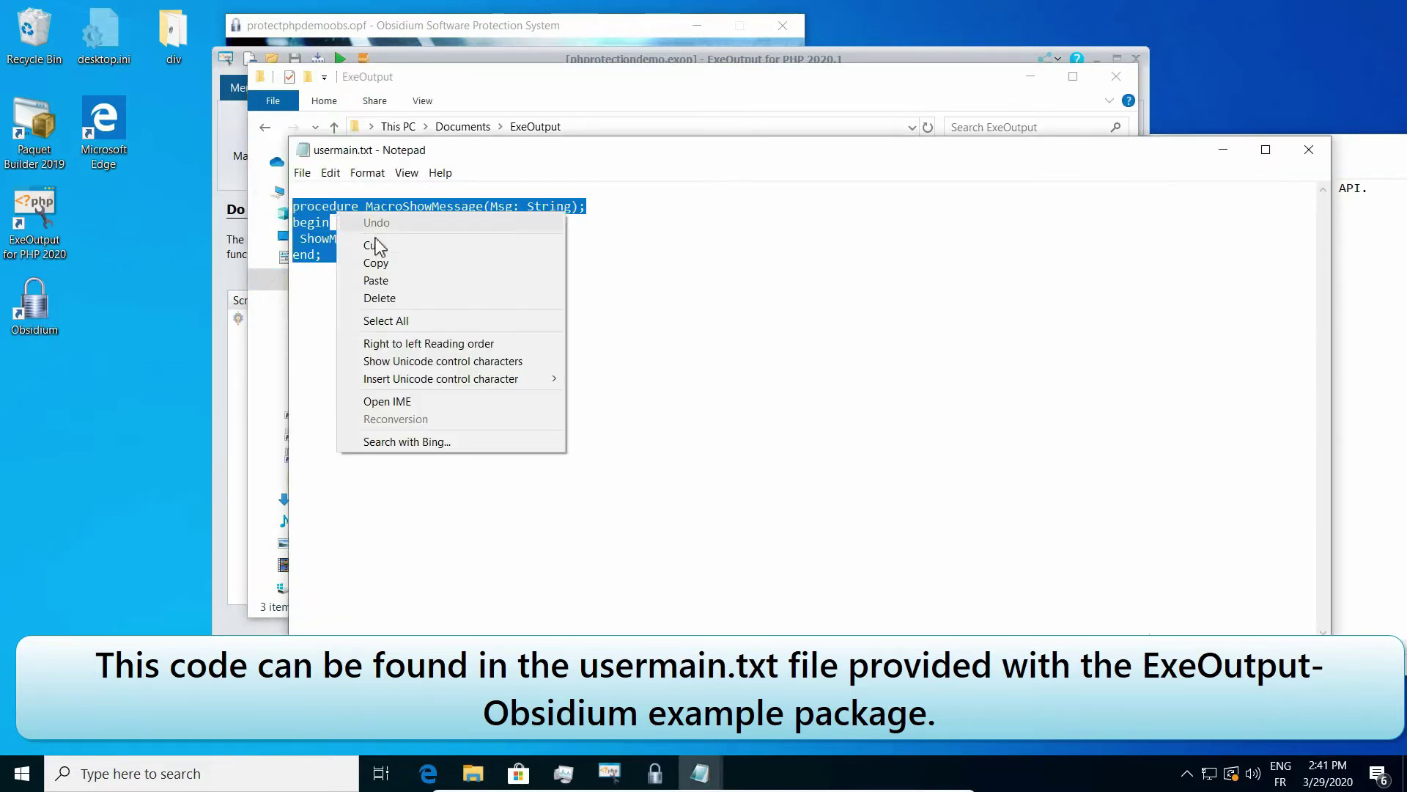
click(392, 264)
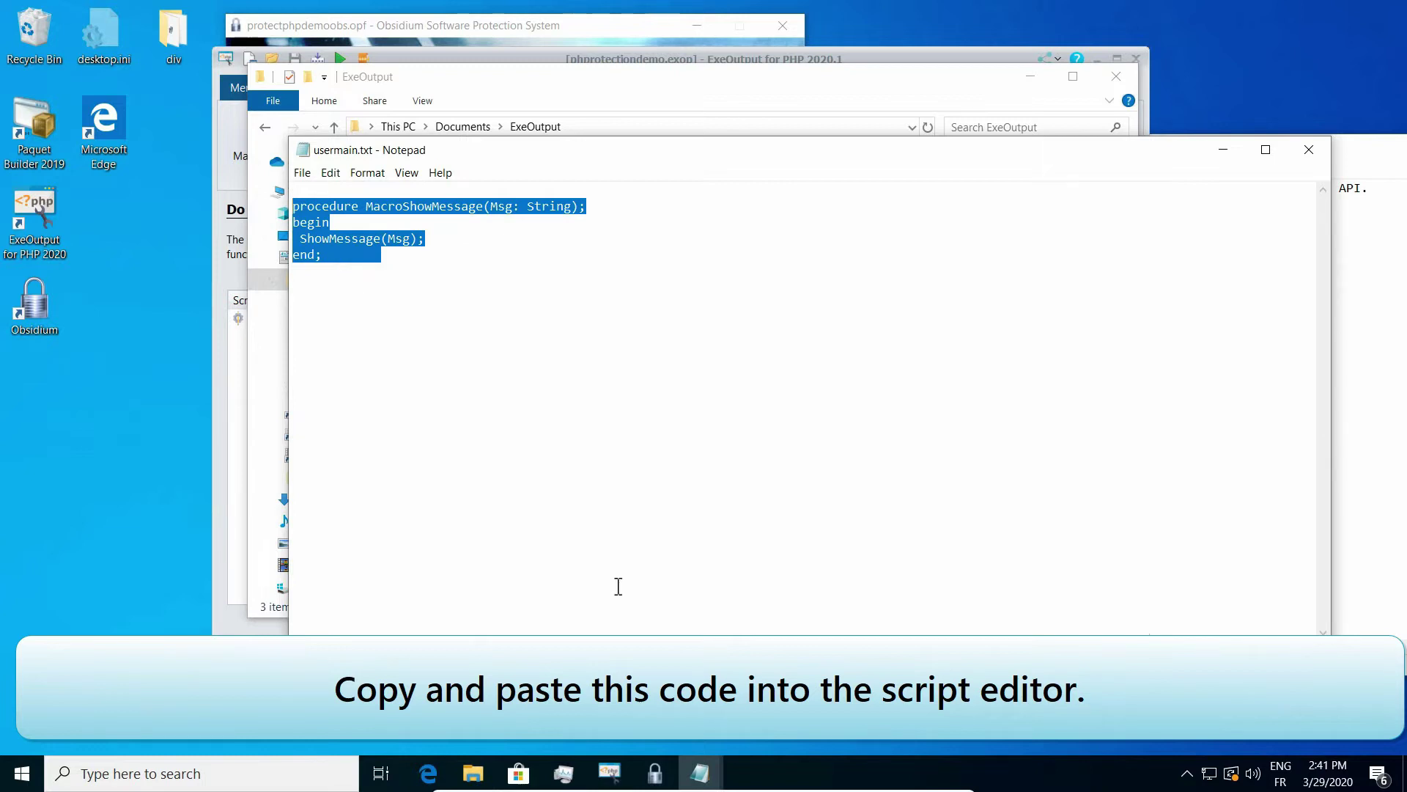
click(609, 773)
click(443, 296)
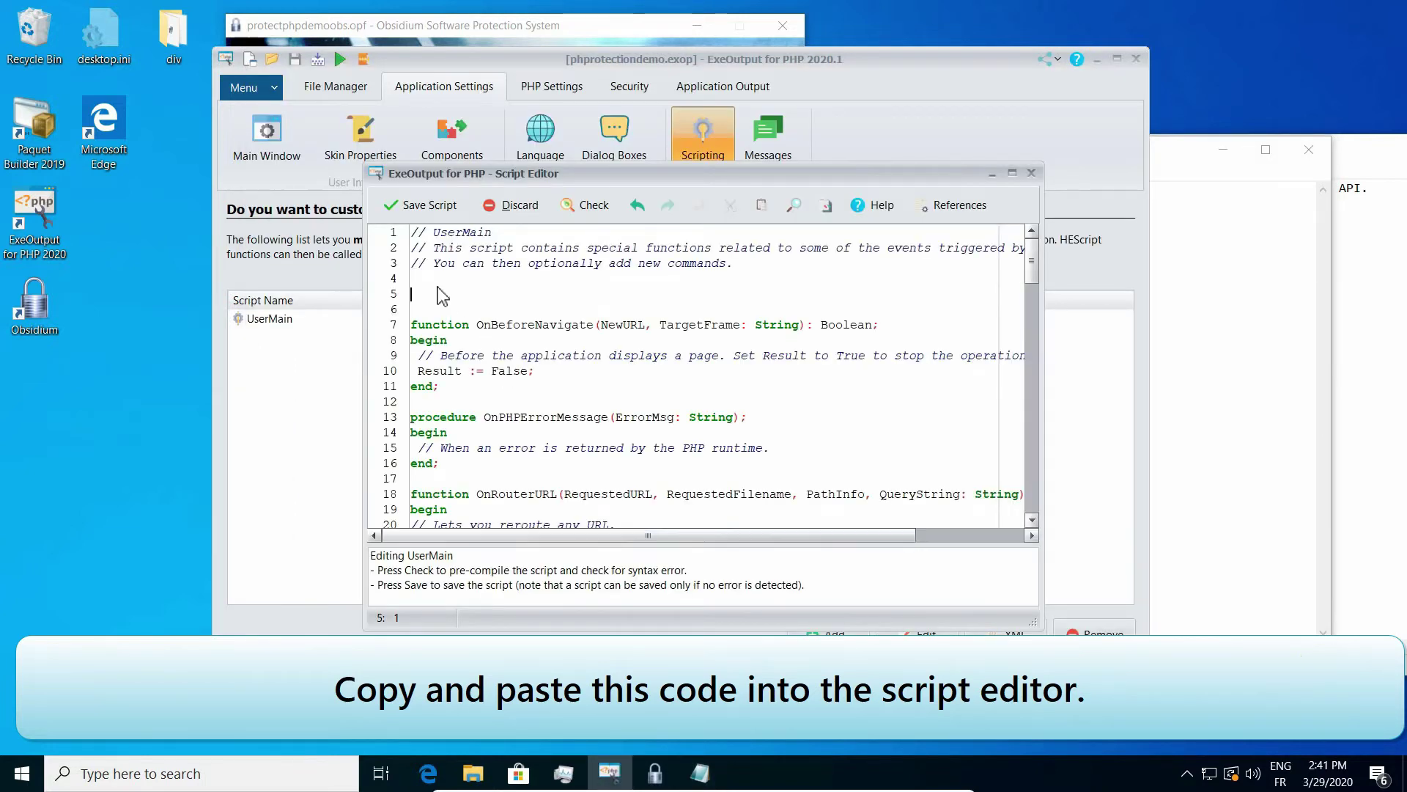
right_click(420, 279)
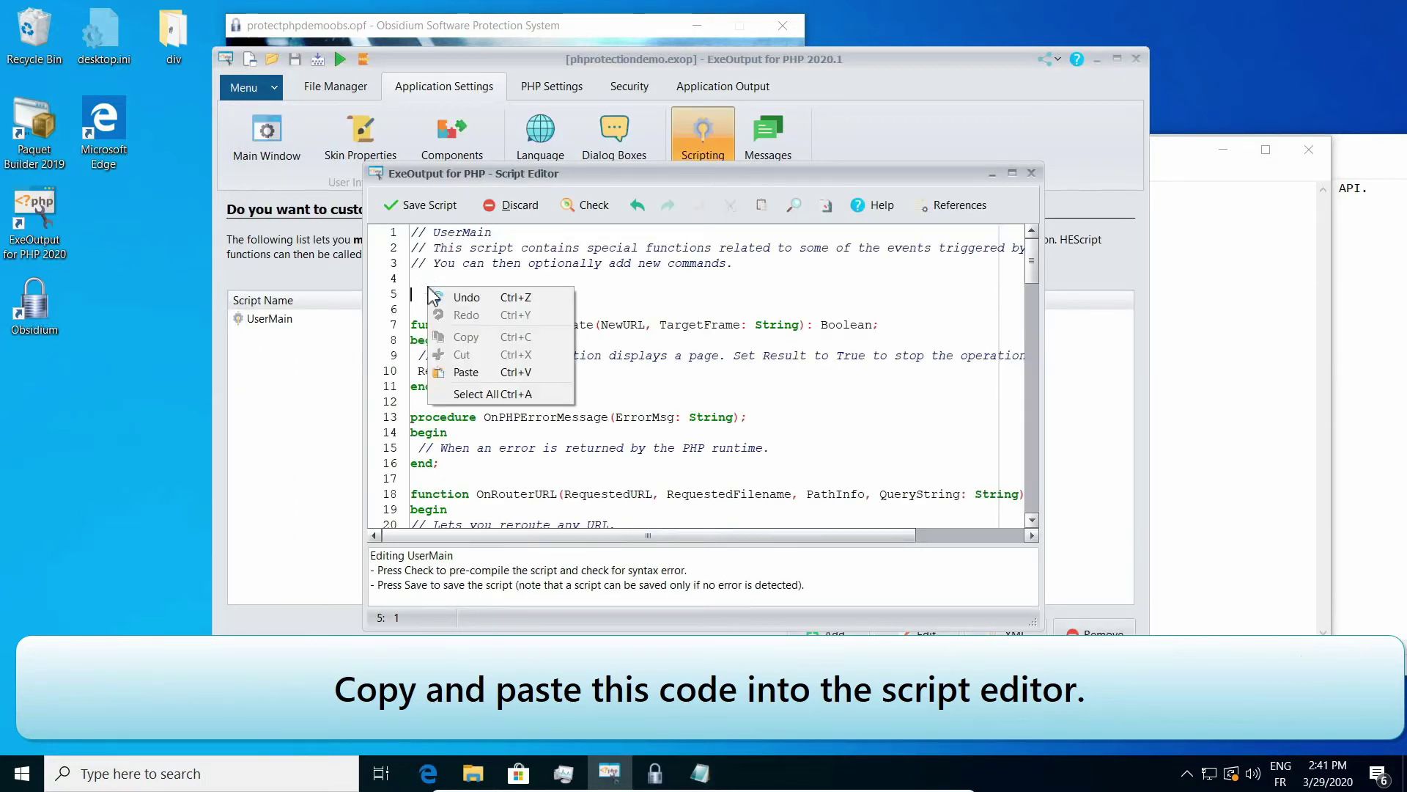
click(483, 373)
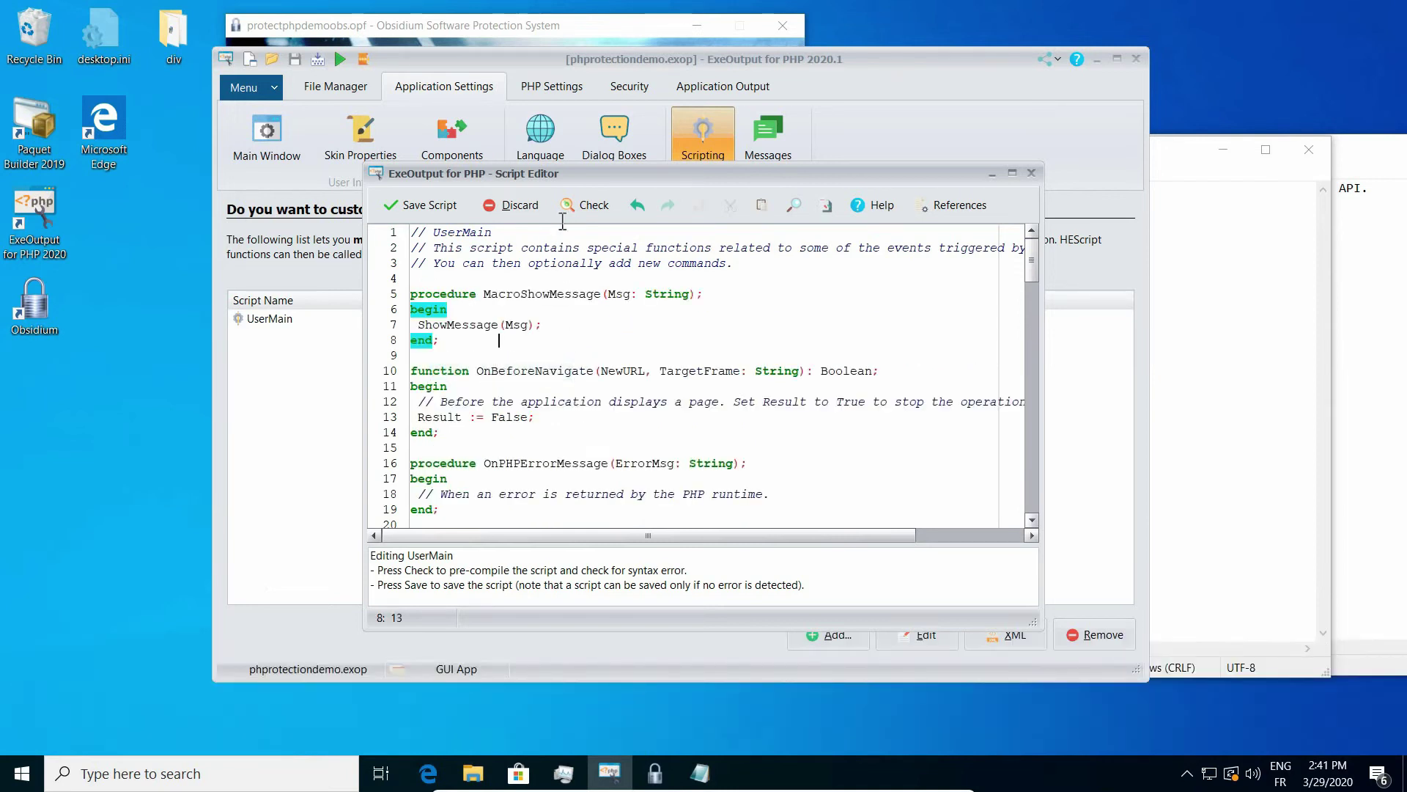
Check the UserMain script for syntax errors and save it.
click(579, 202)
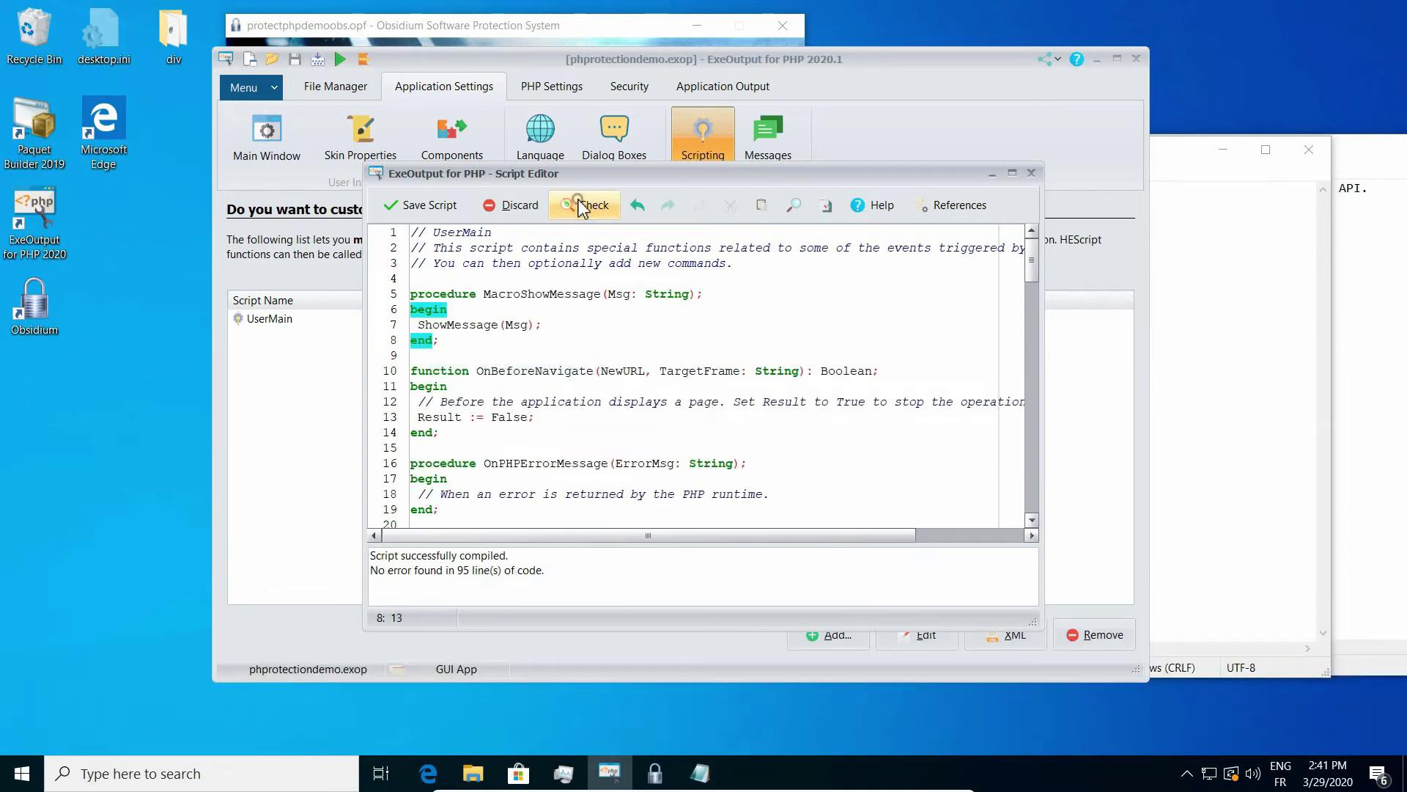
click(437, 209)
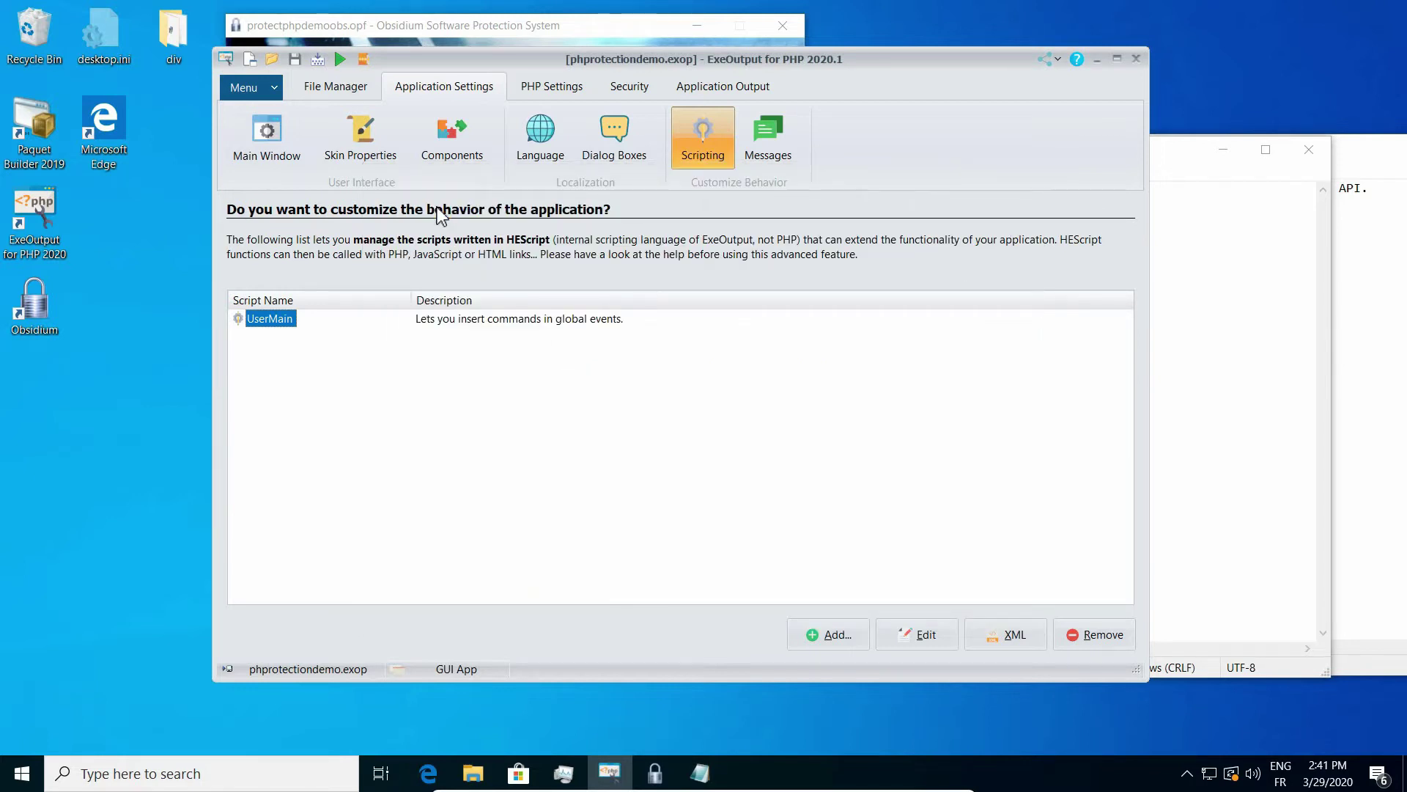
click(349, 342)
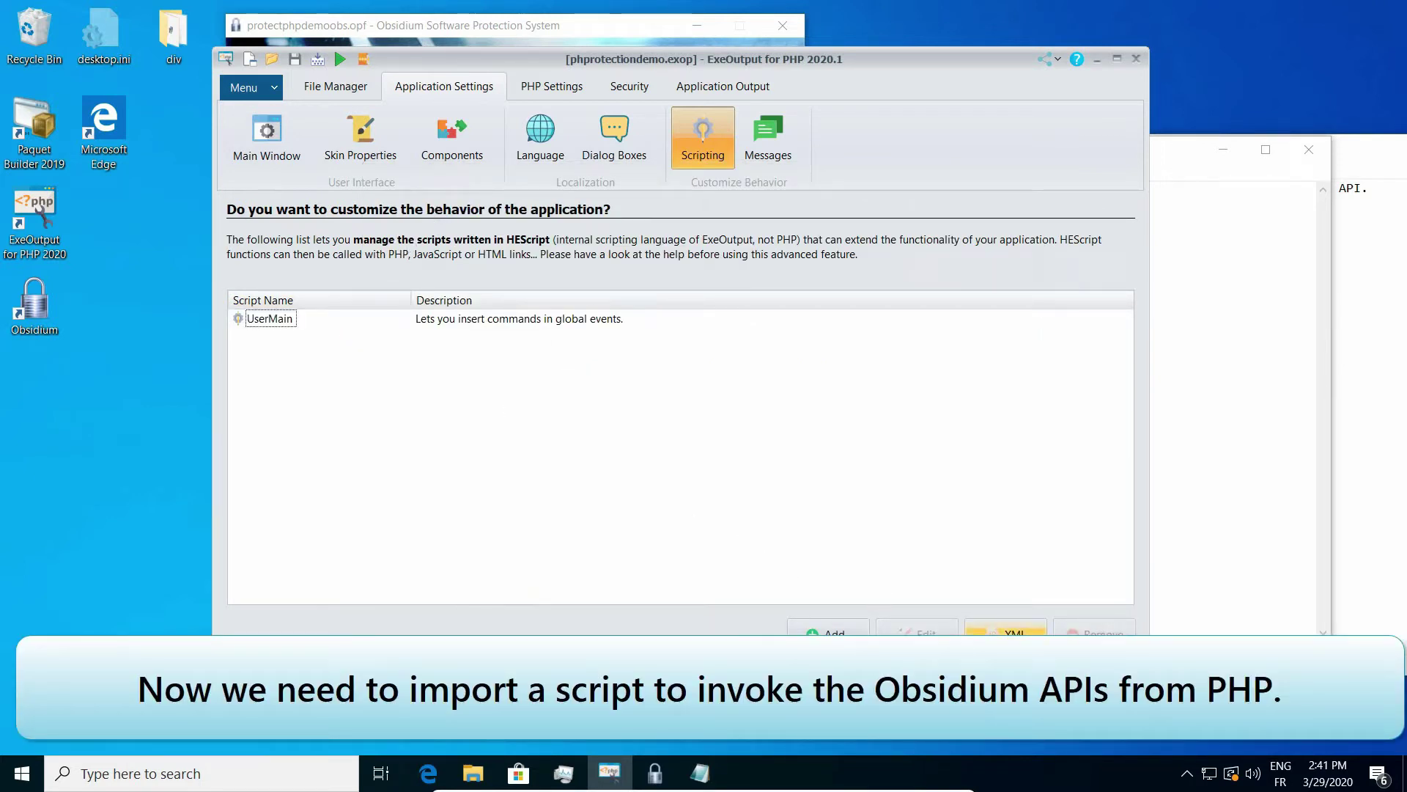
Import the script obsidiumAPI.xml from the CEFRuntime folder of ExeOutput for PHP 2020, keeping the default script name Obsidium.
click(1027, 636)
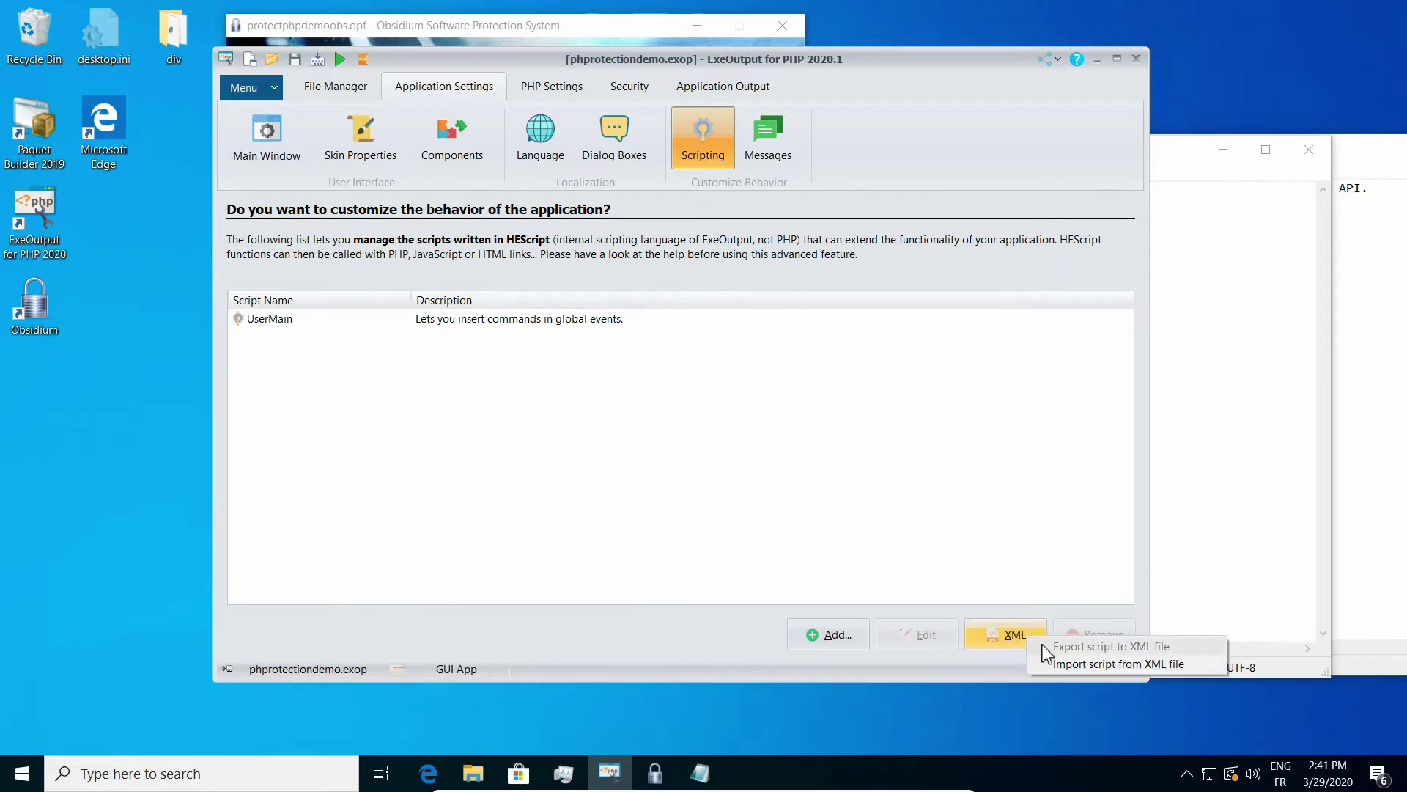
click(1057, 662)
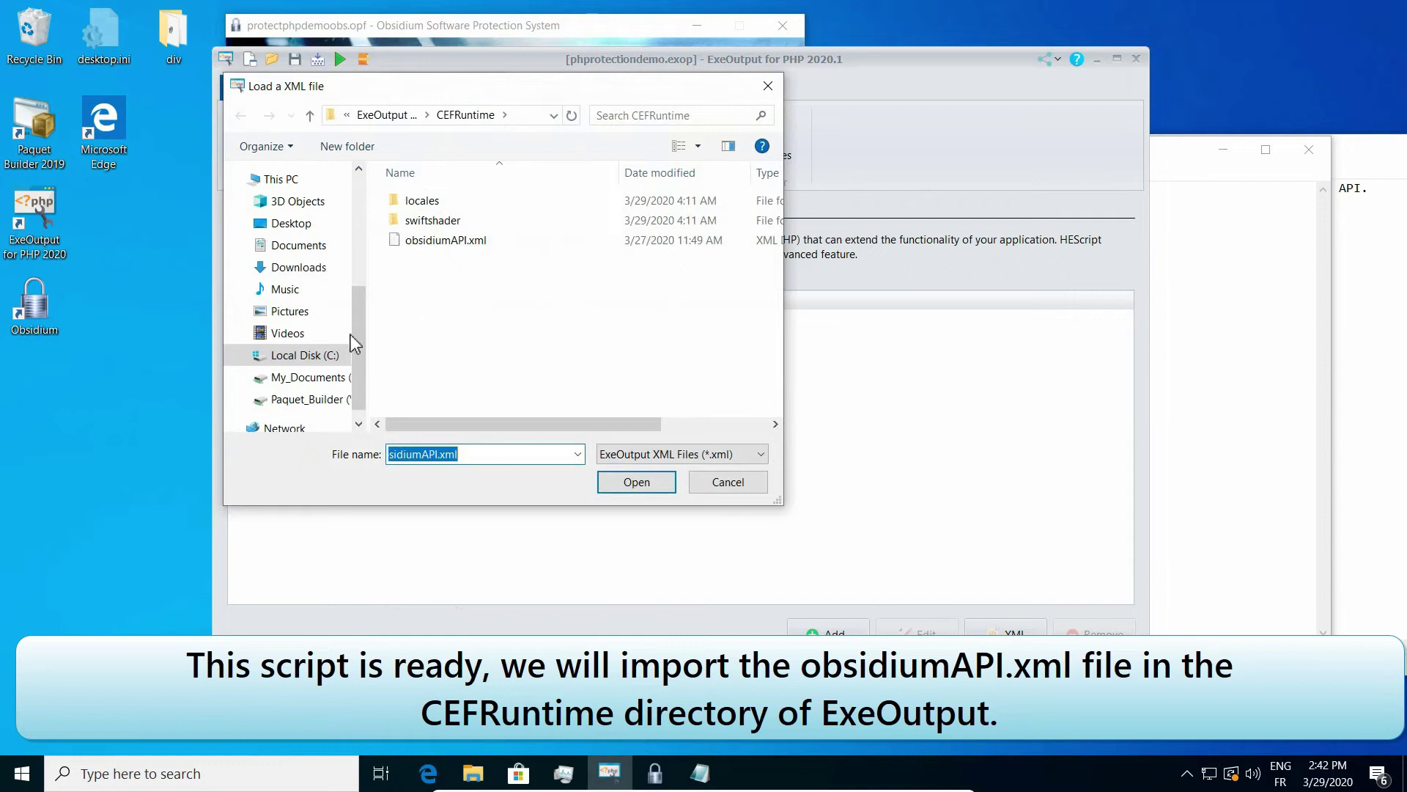
click(305, 355)
click(452, 280)
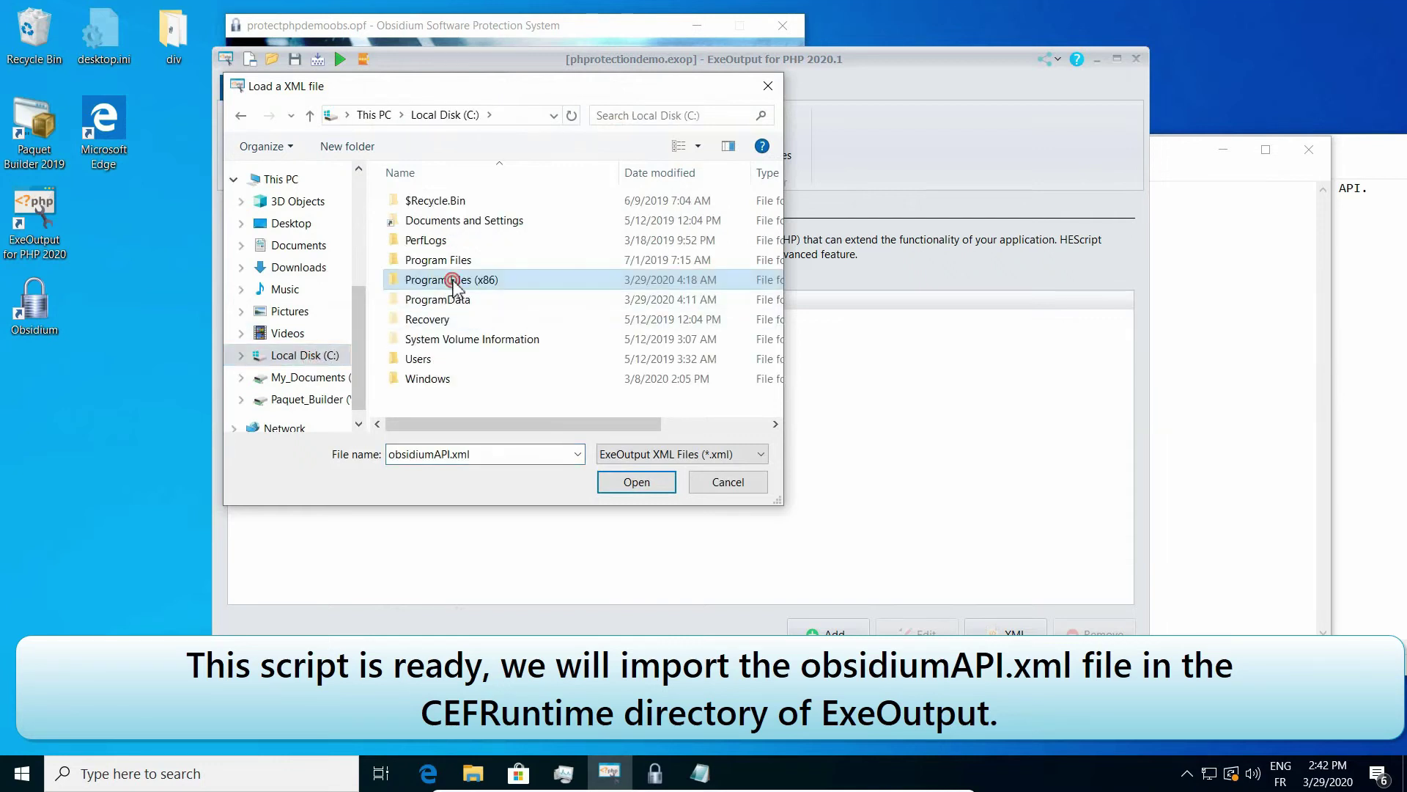
double_click(452, 279)
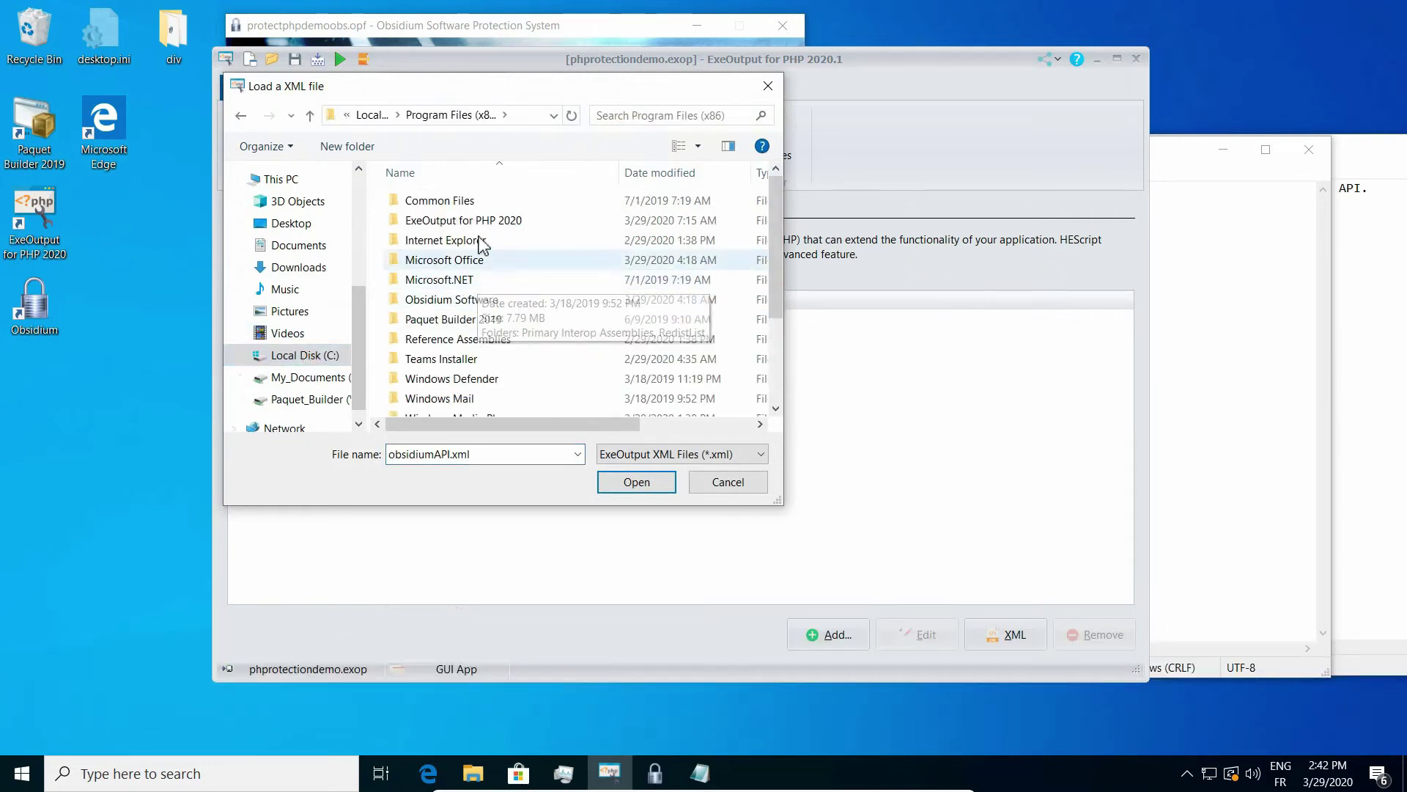
double_click(480, 221)
double_click(449, 201)
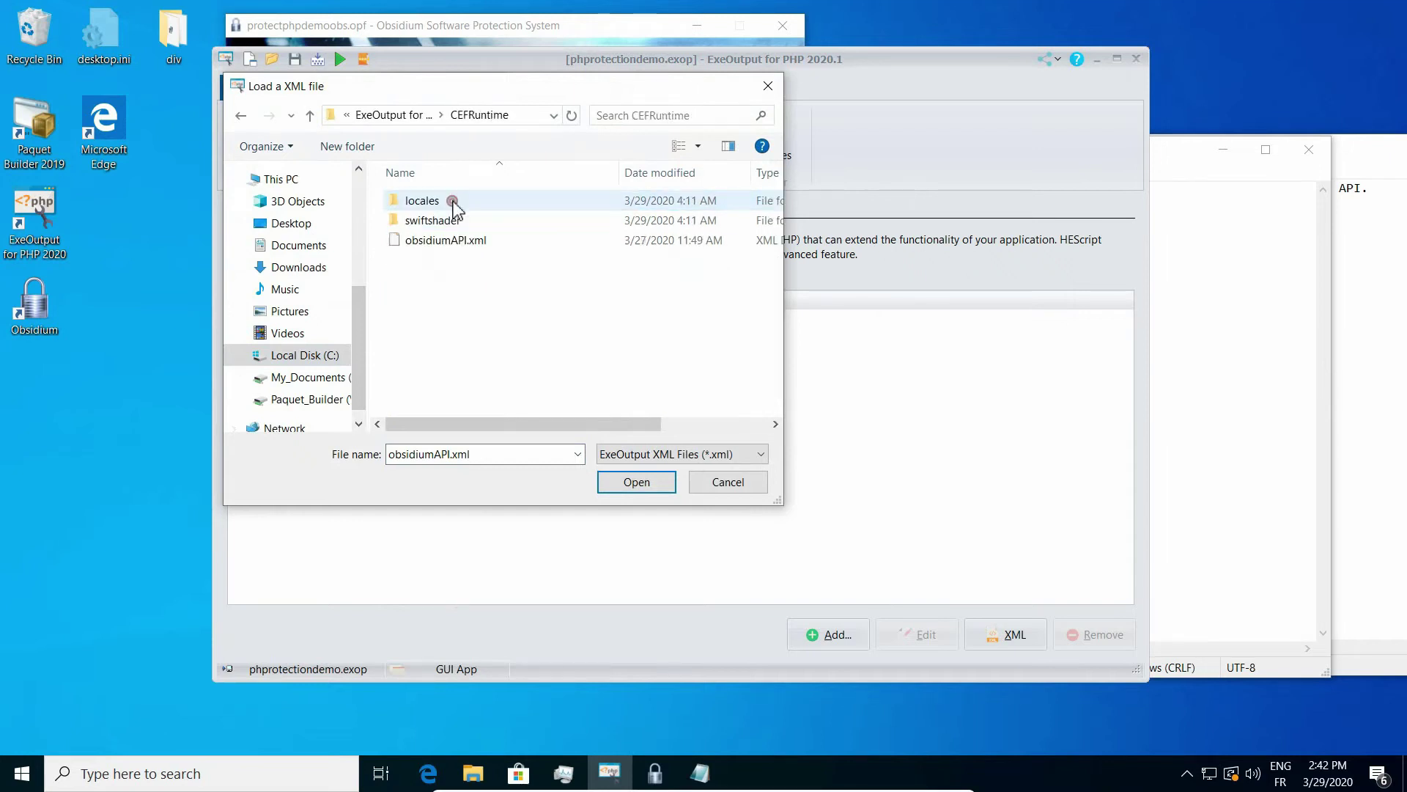
click(469, 249)
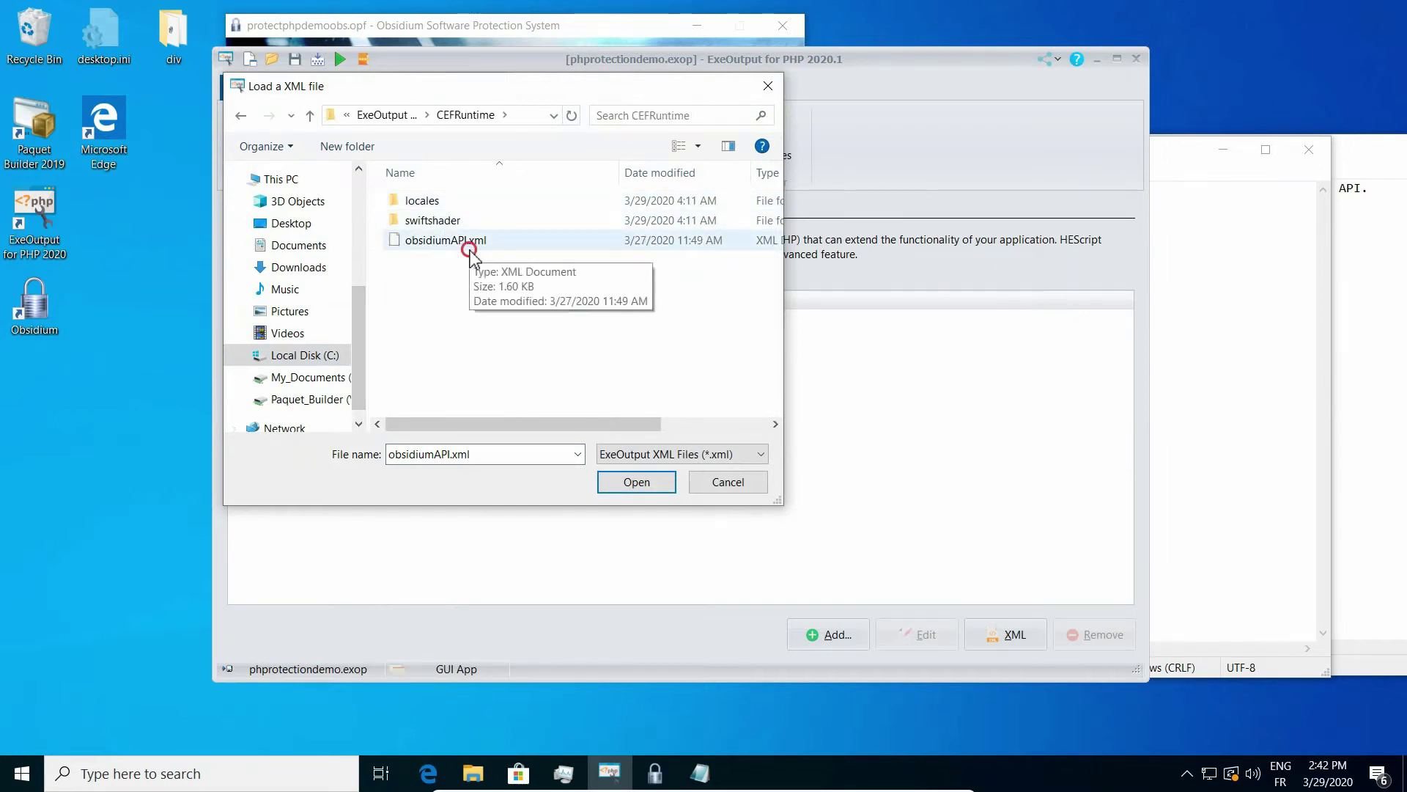
click(630, 484)
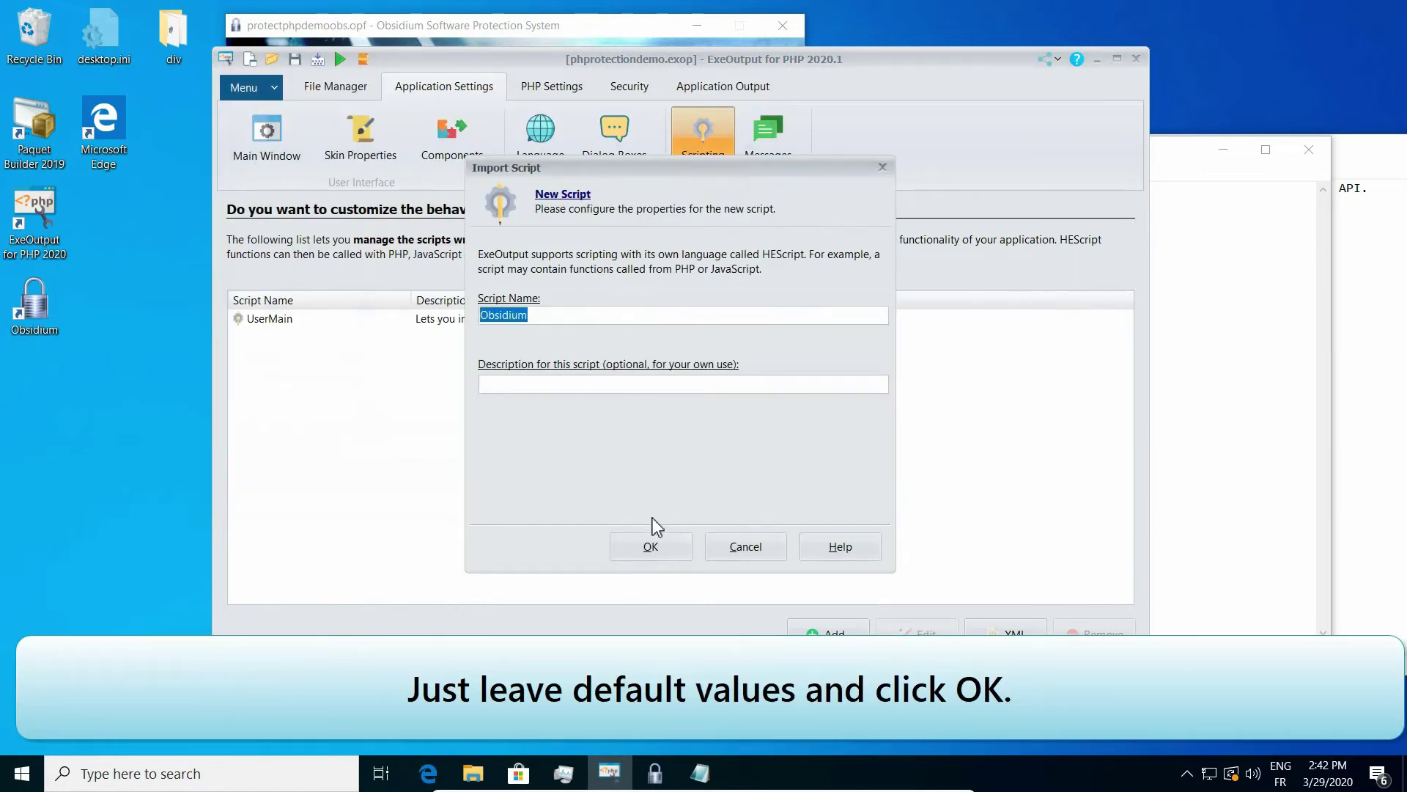
click(662, 545)
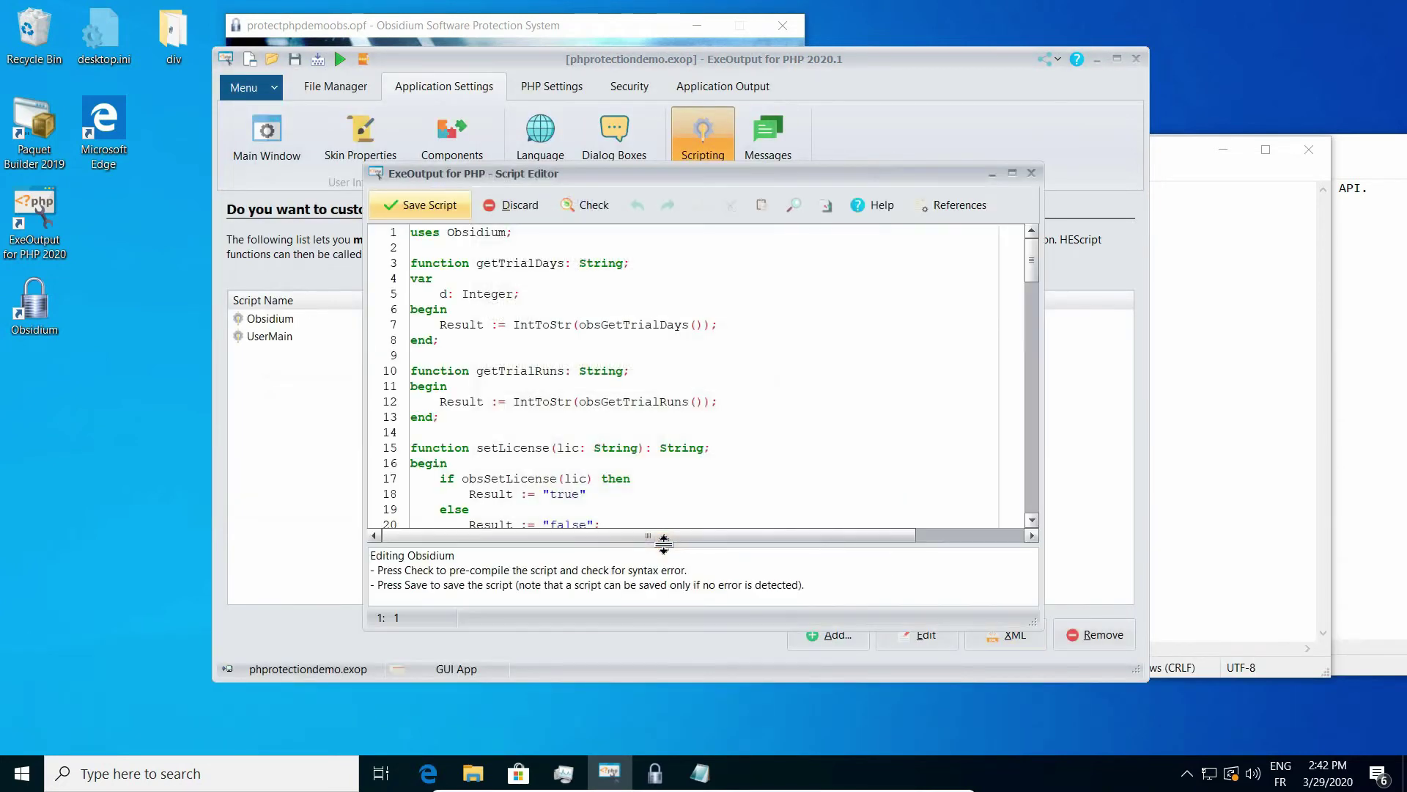
Look through the imported Obsidium script's license functions and save the script.
click(618, 417)
scroll(619, 423, down, 13)
scroll(619, 423, up, 13)
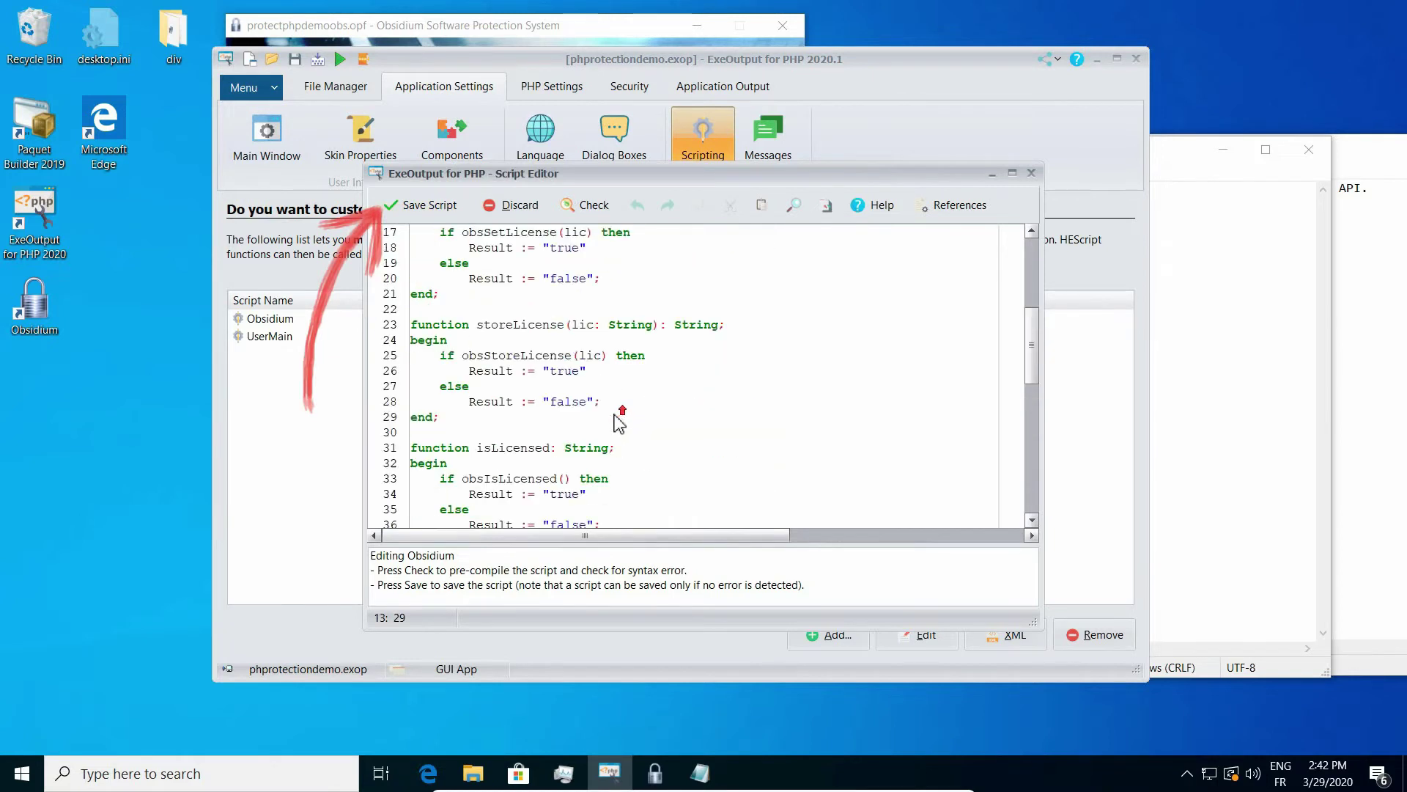
click(452, 211)
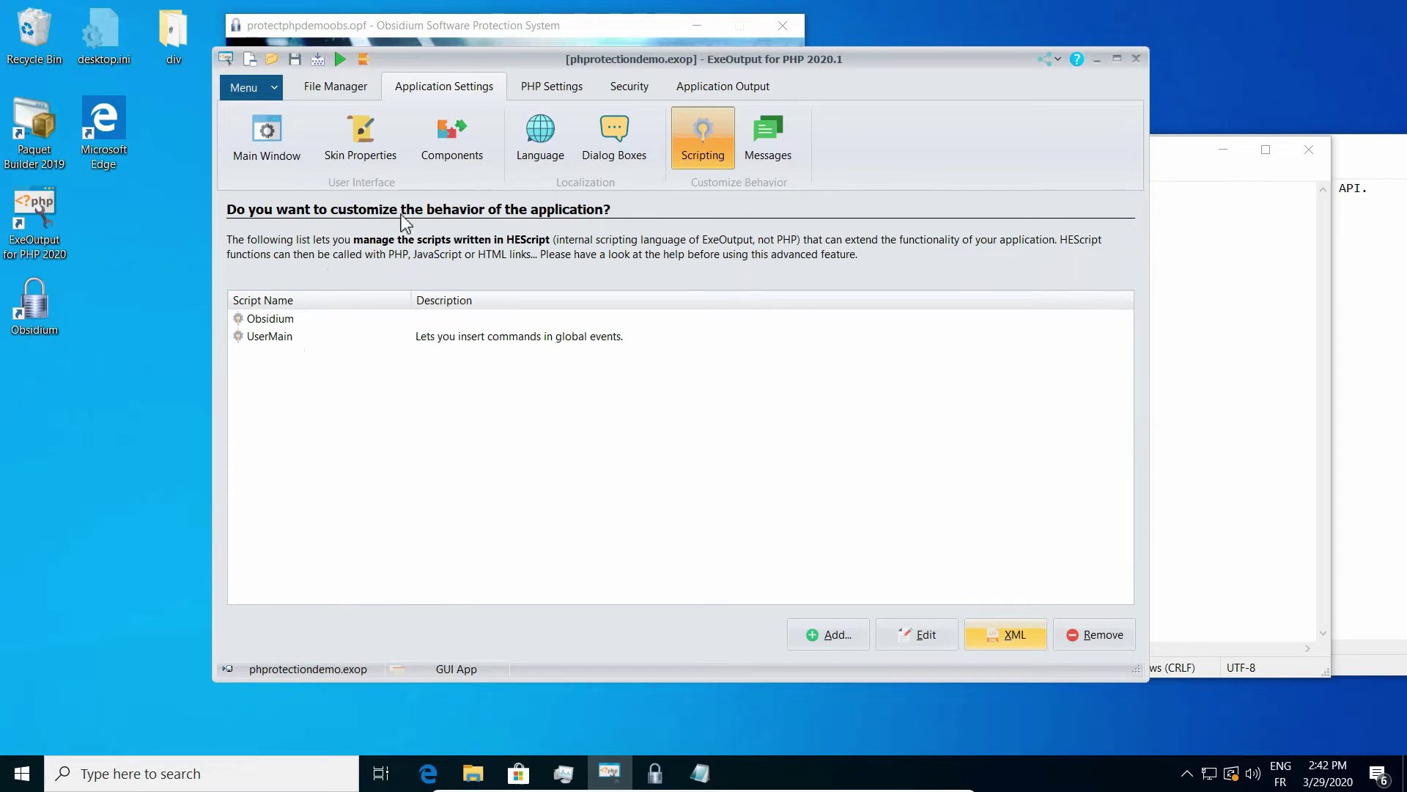
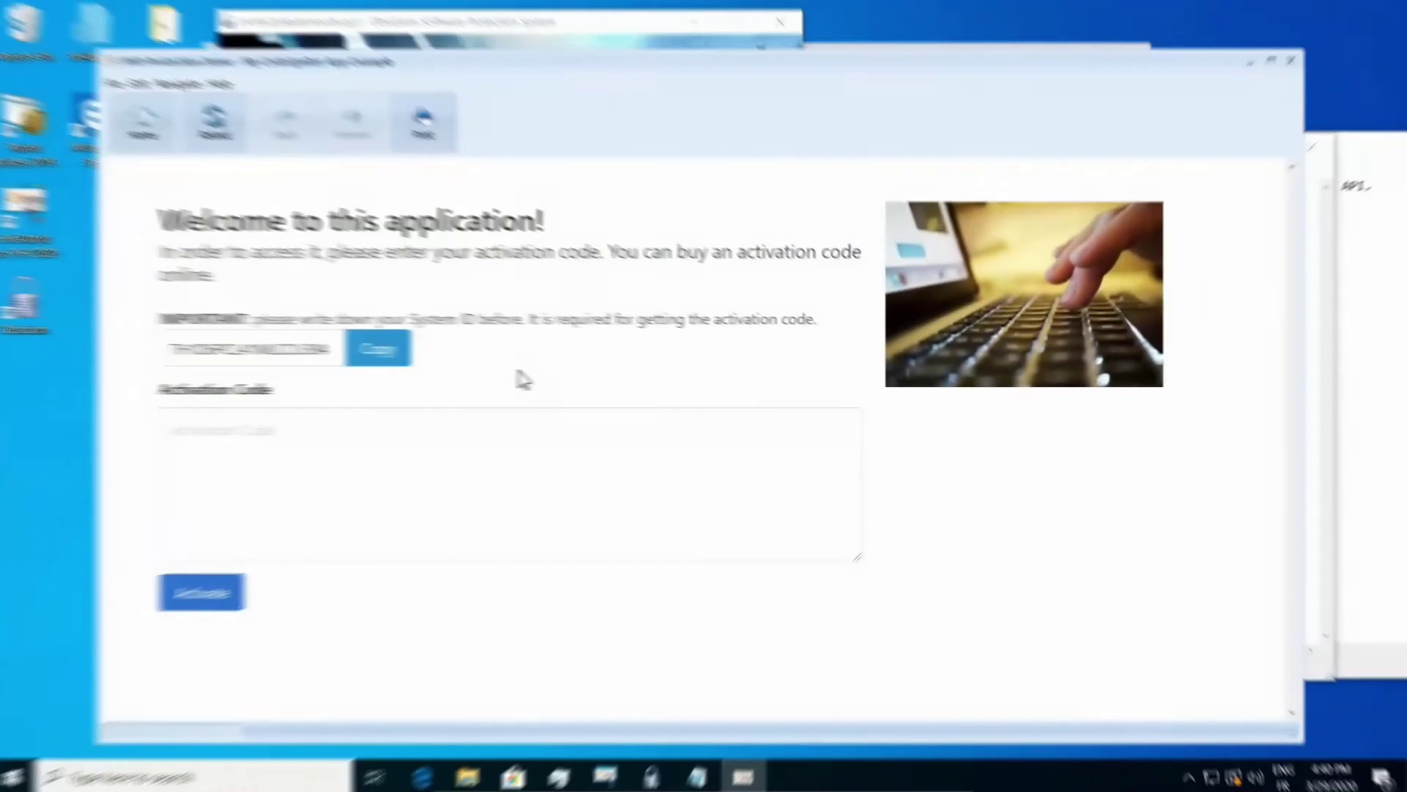
Generate an Obsidium license with Info 1 set to "My demo" and the System ID copied from the running PHP Protection Demo.
click(386, 351)
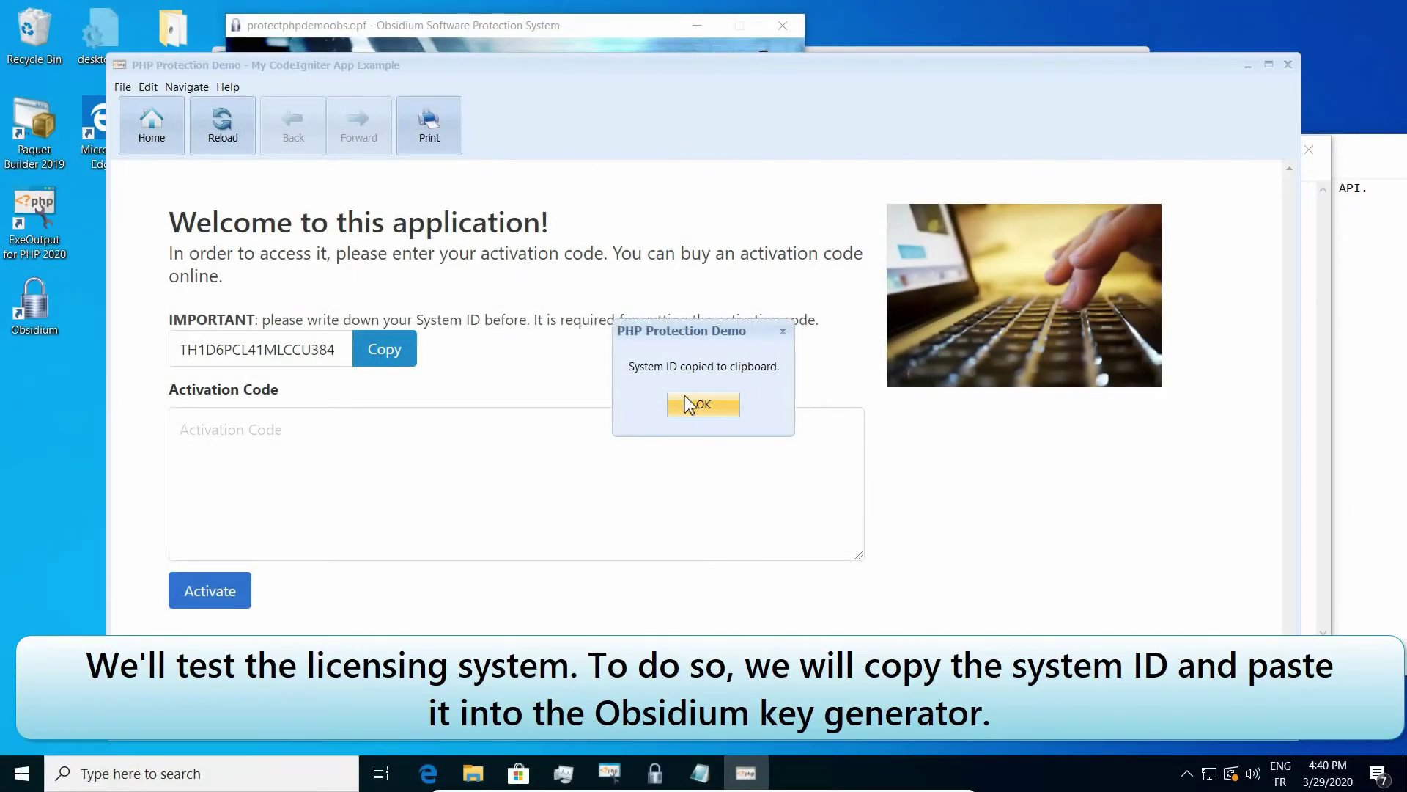
click(704, 405)
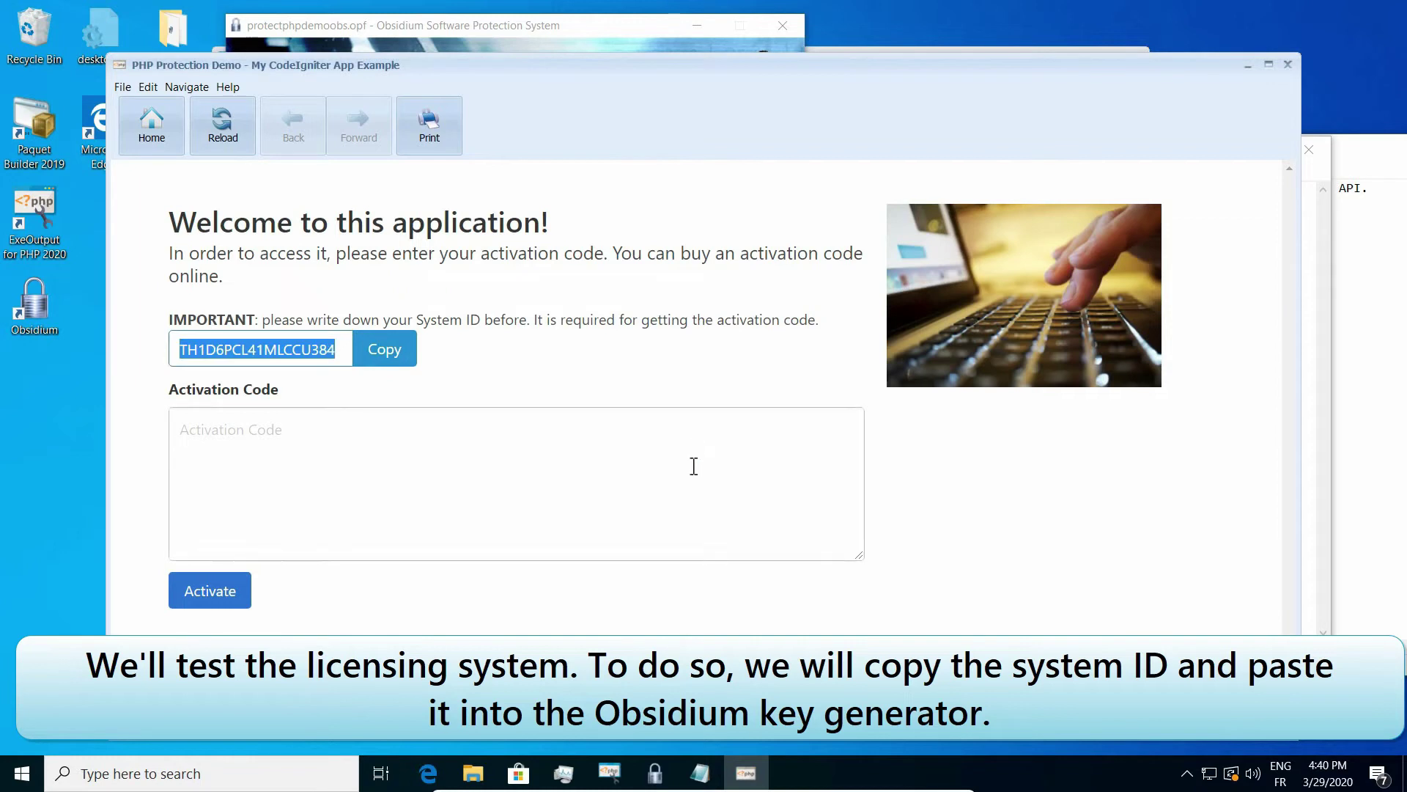
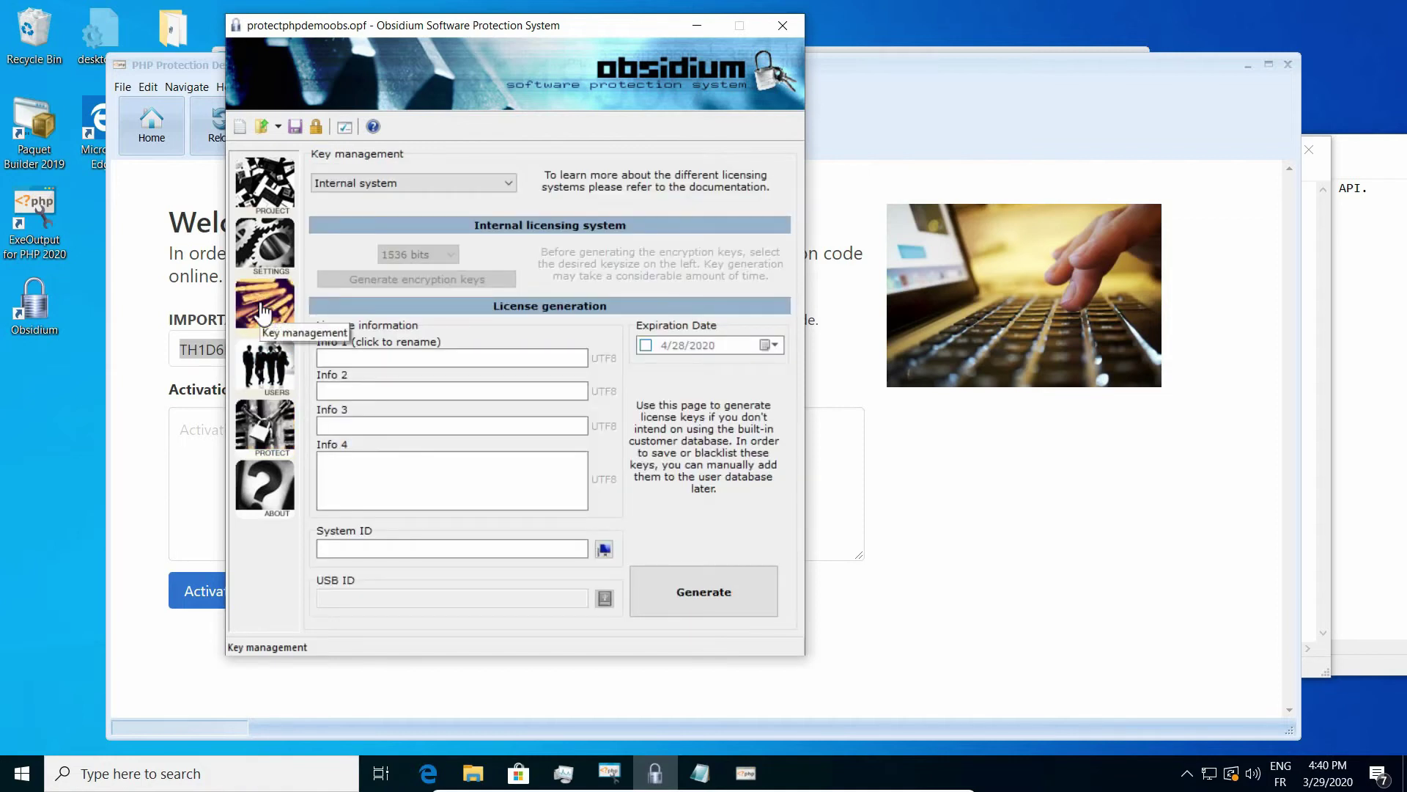
click(355, 357)
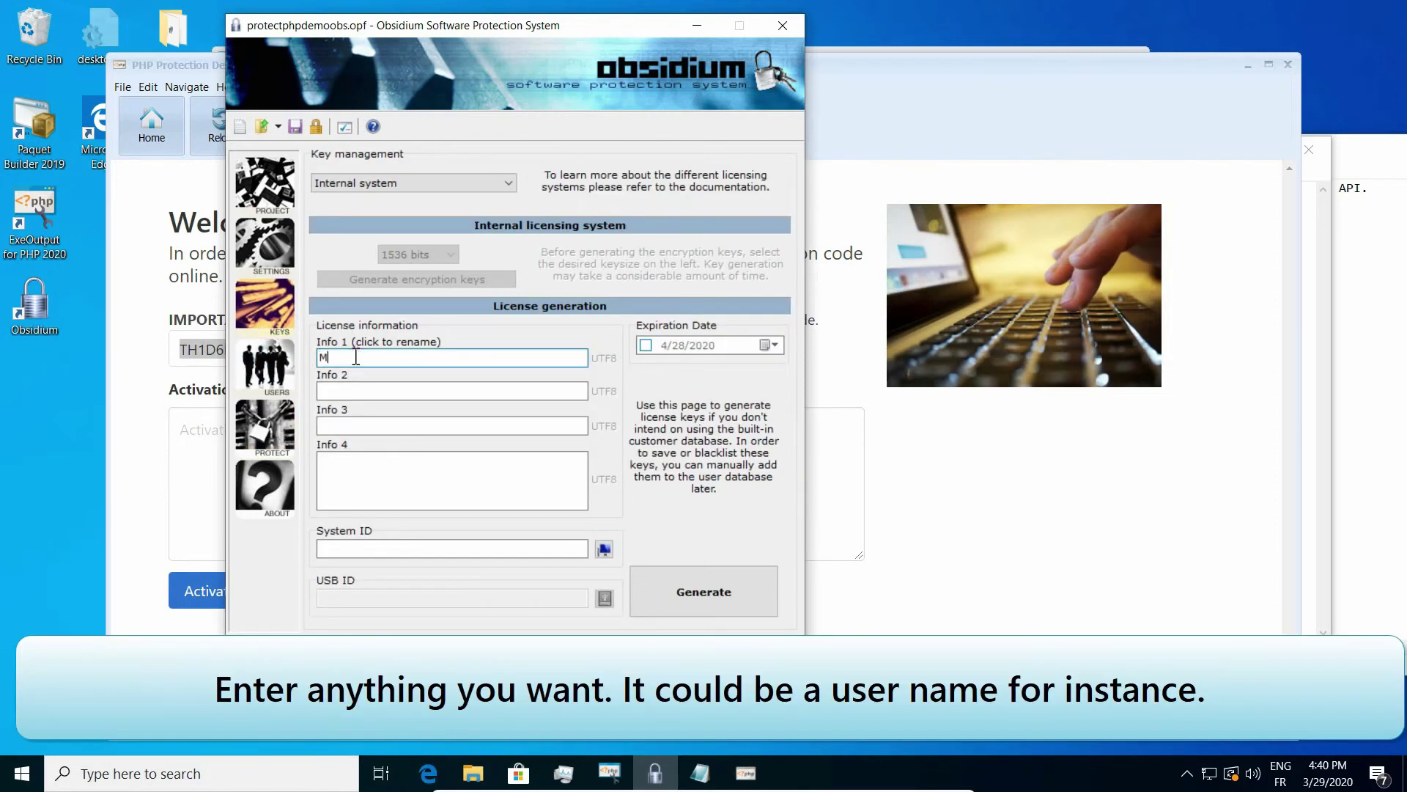
click(363, 549)
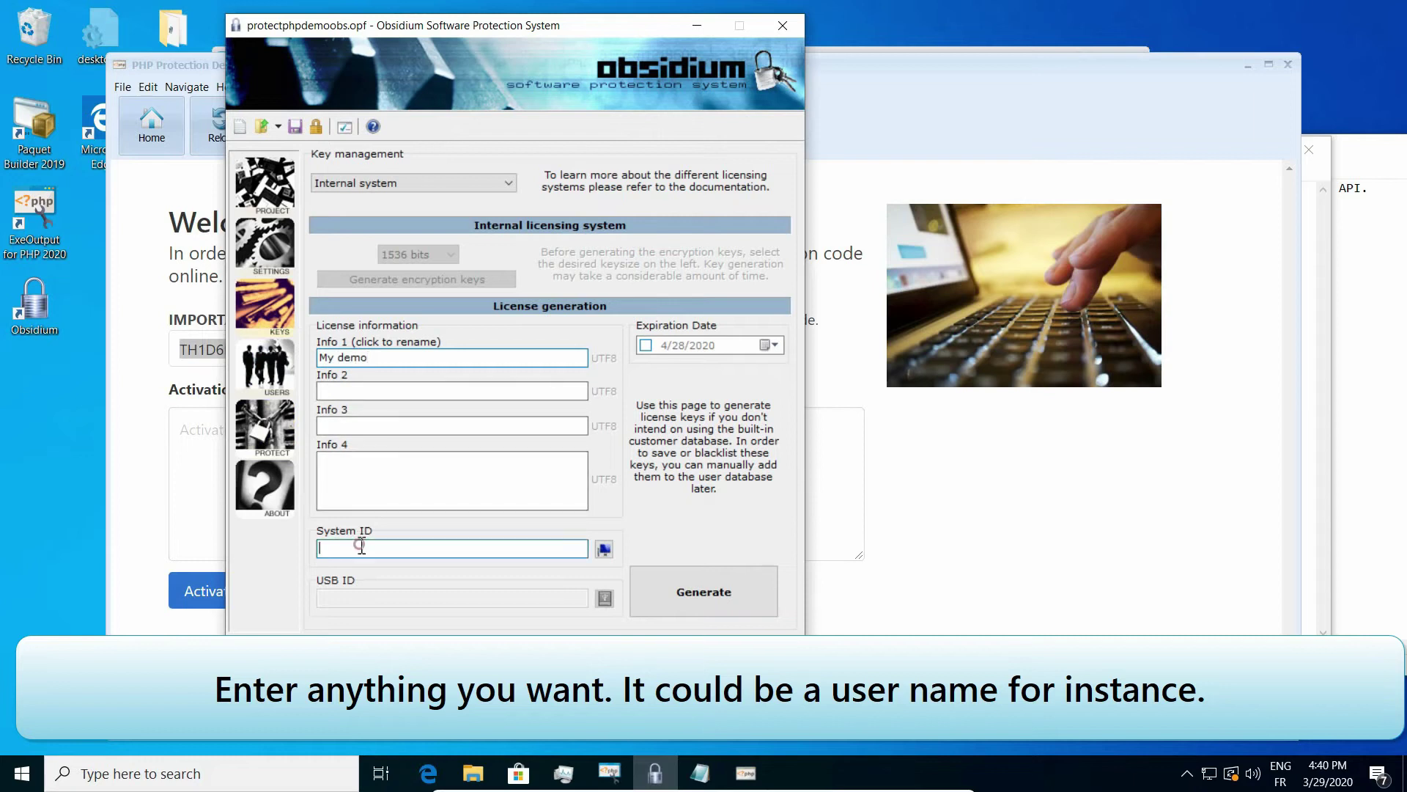
right_click(362, 546)
click(428, 368)
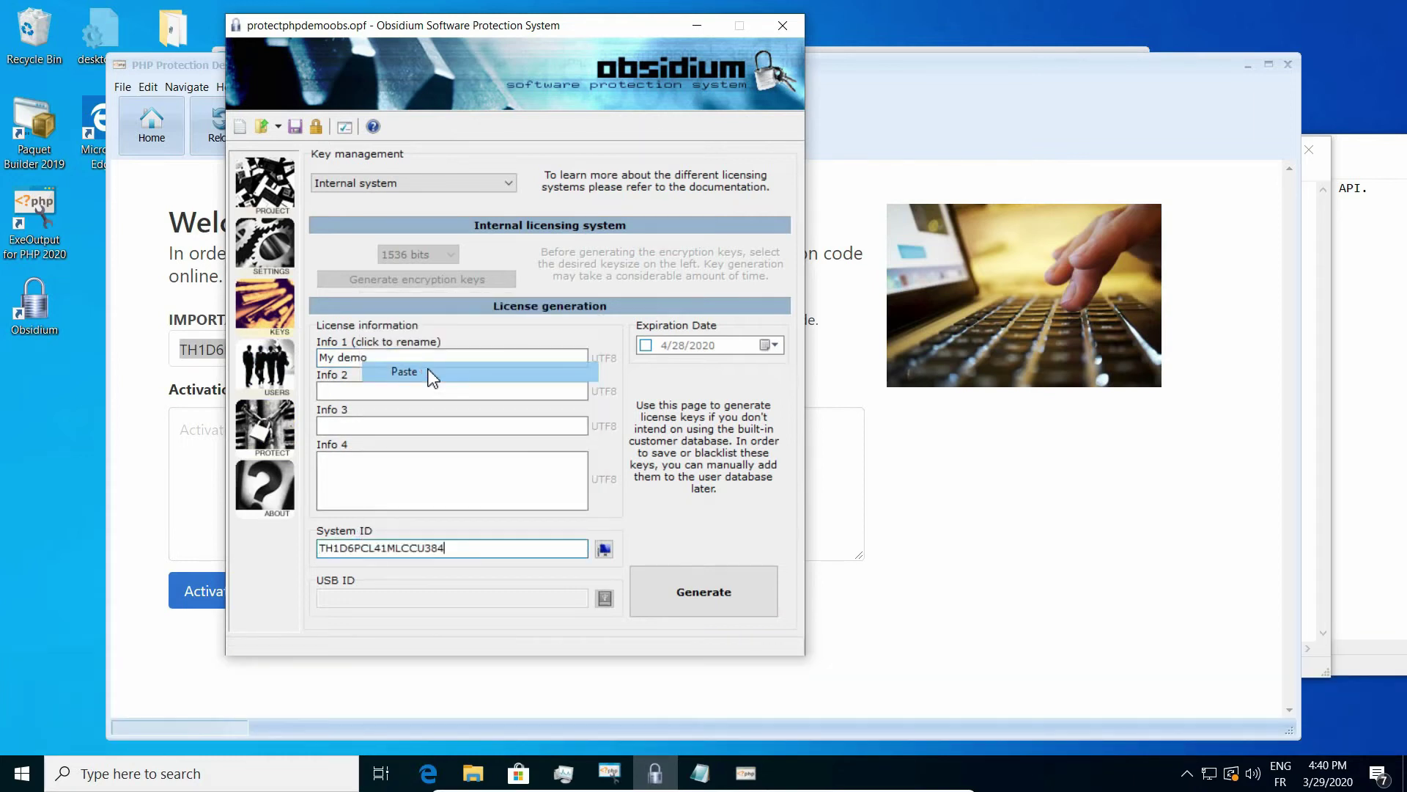
click(705, 590)
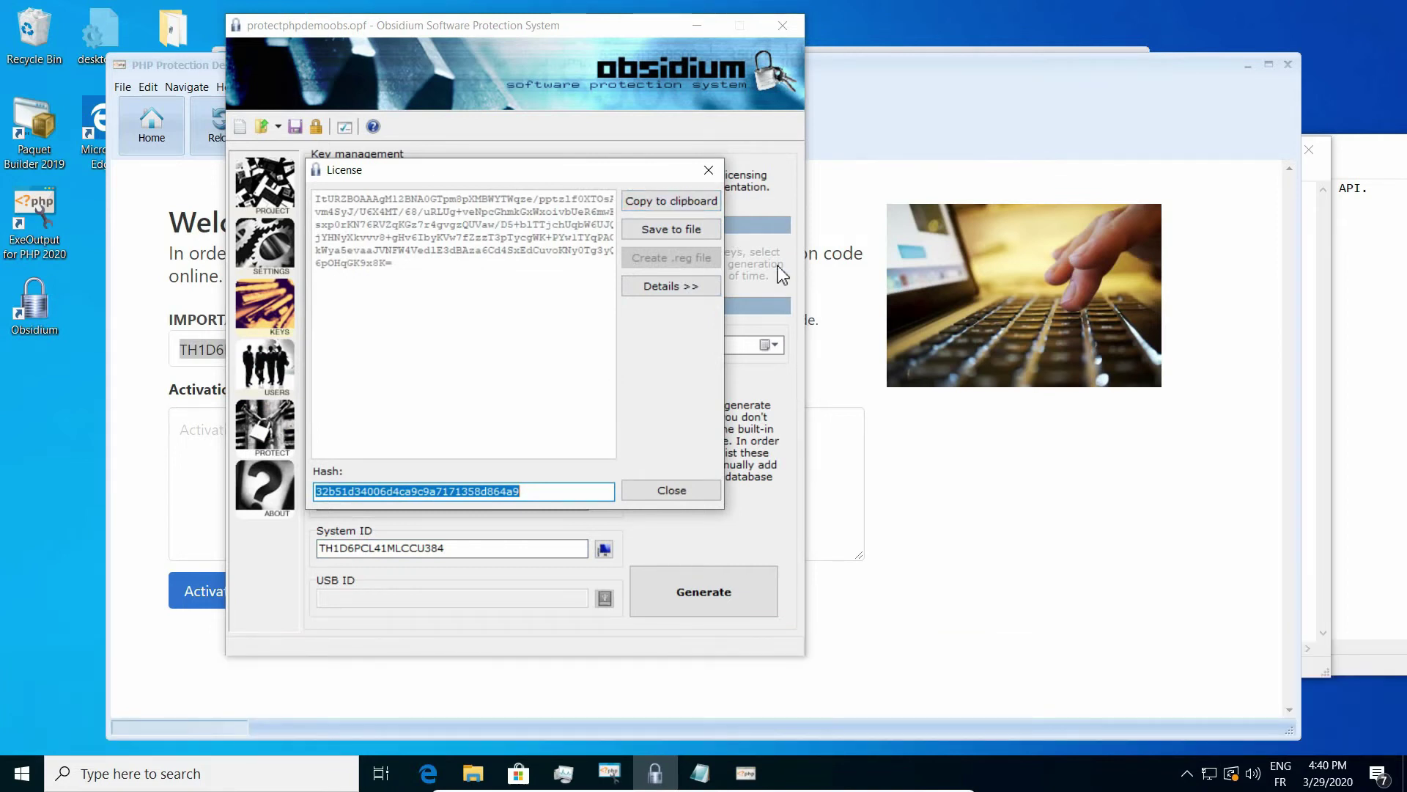
Paste the generated license key as the activation code in PHP Protection Demo and activate the application.
click(829, 303)
click(351, 436)
click(311, 437)
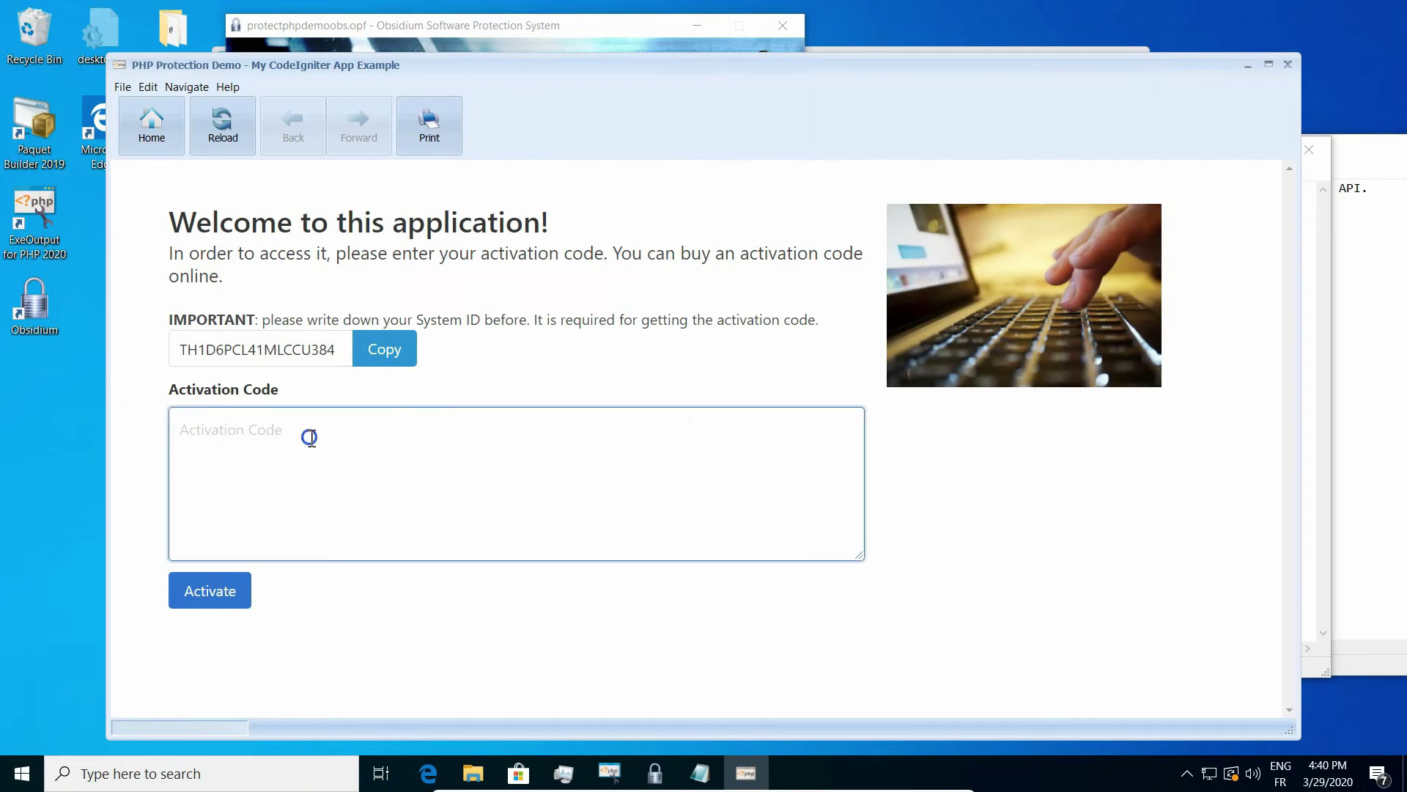
right_click(311, 437)
click(340, 483)
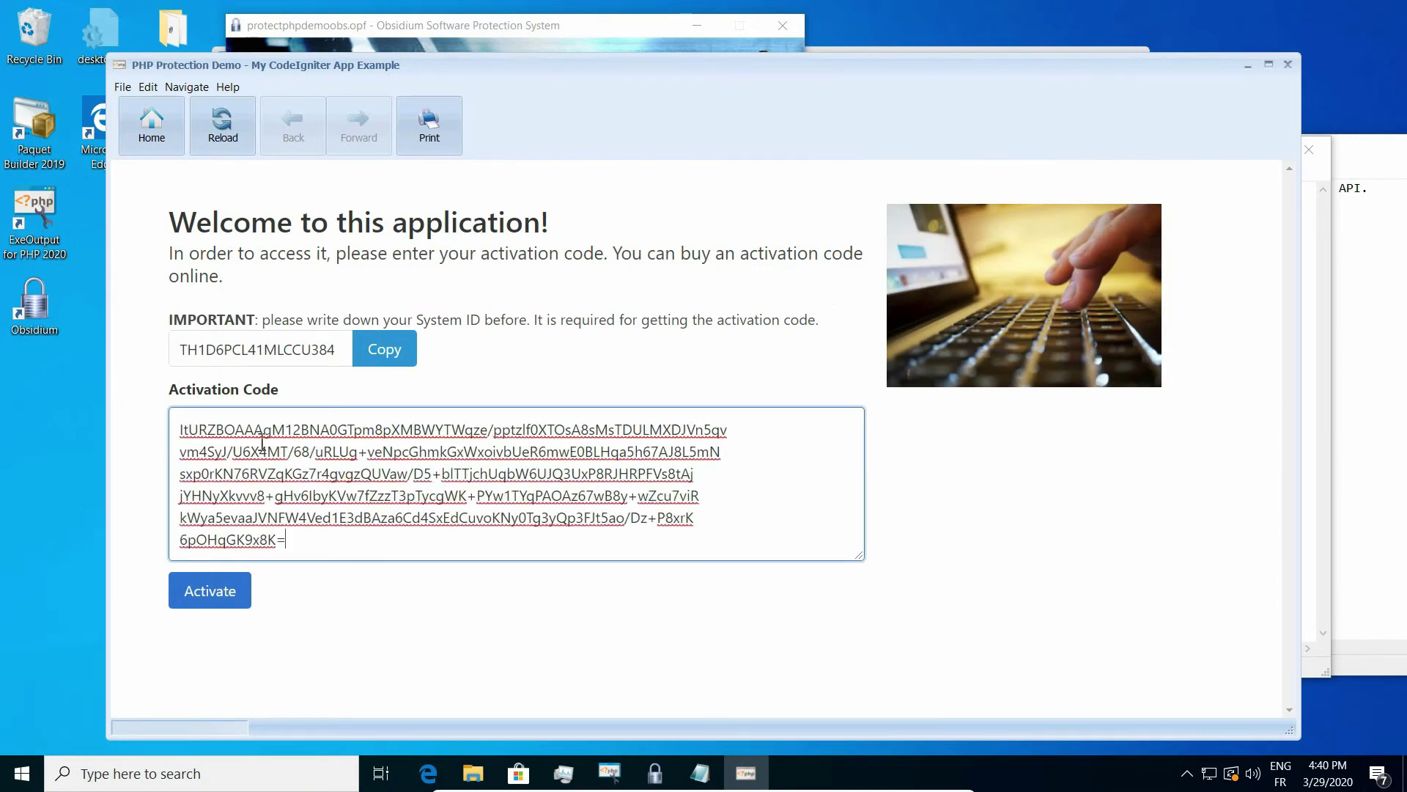
click(223, 595)
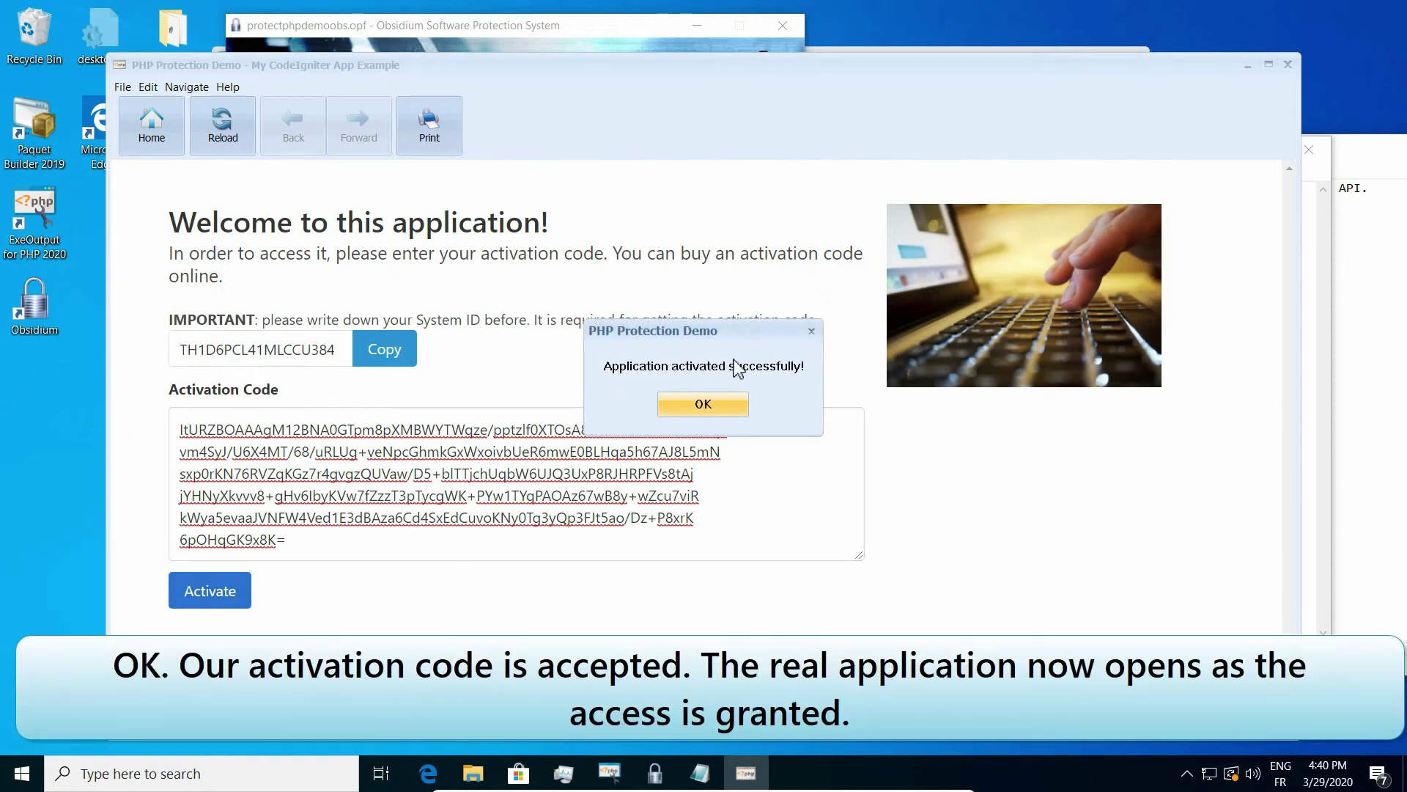
click(721, 404)
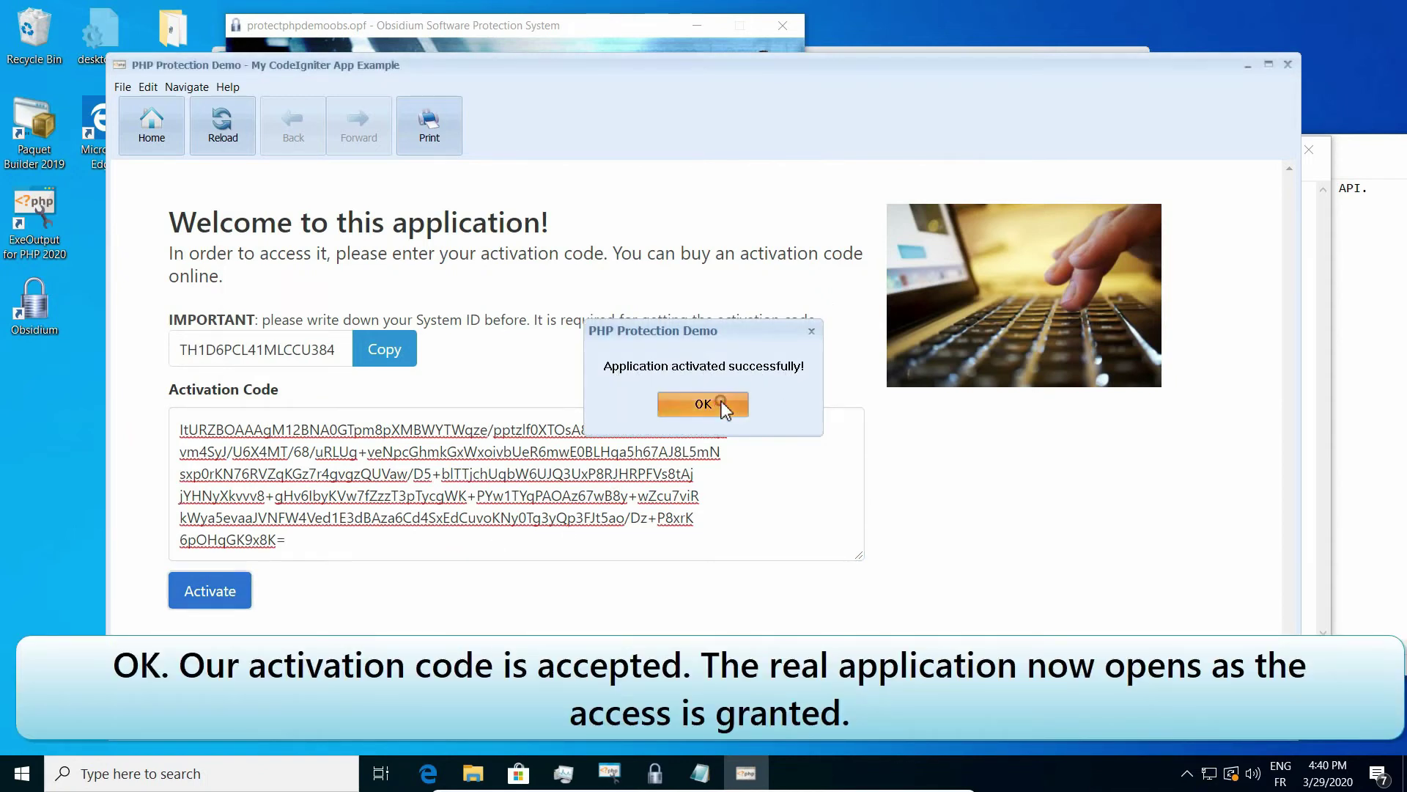
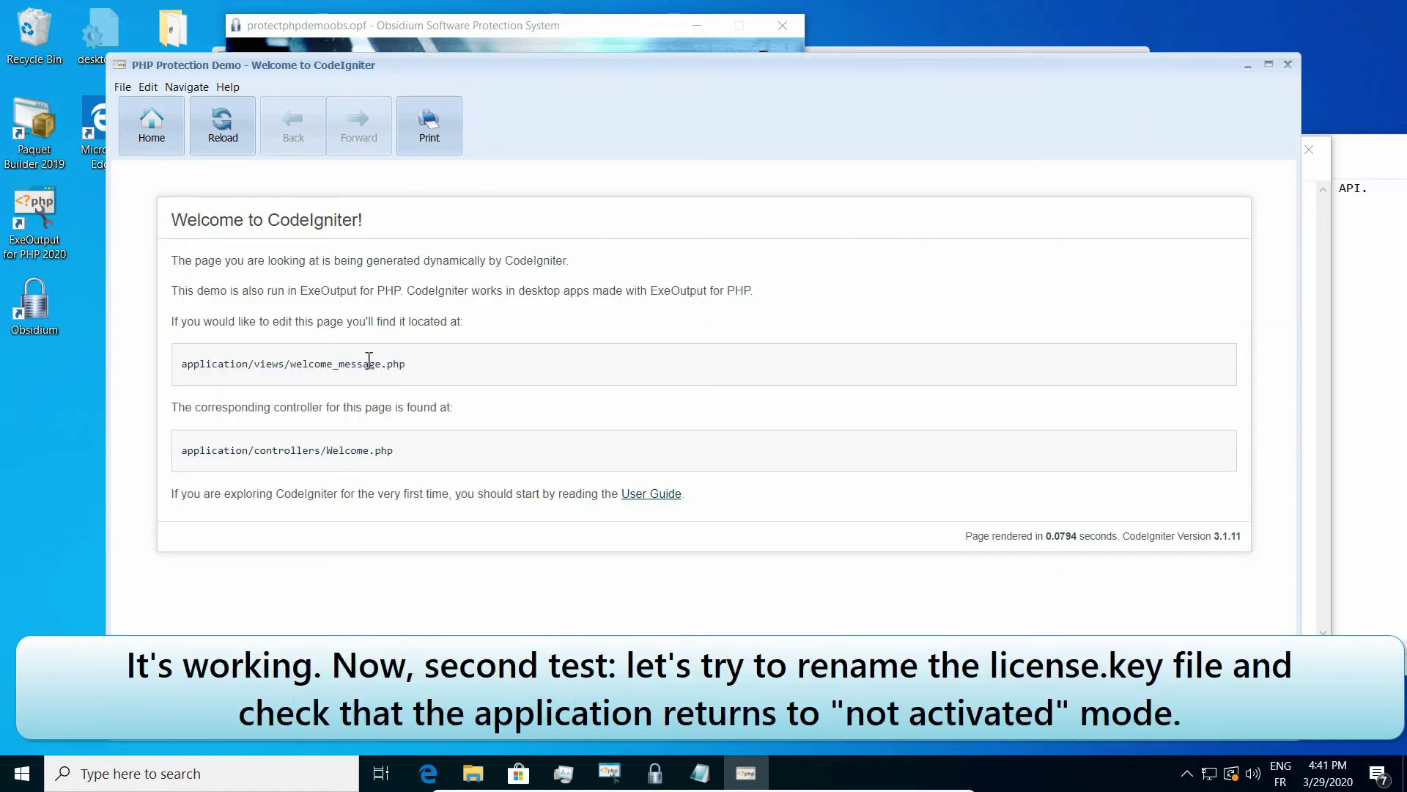
Close the demo, rename license.key to 0license.key in the output folder, and rerun protectphpdemoOBS.exe to test its activation state before closing it.
click(1290, 65)
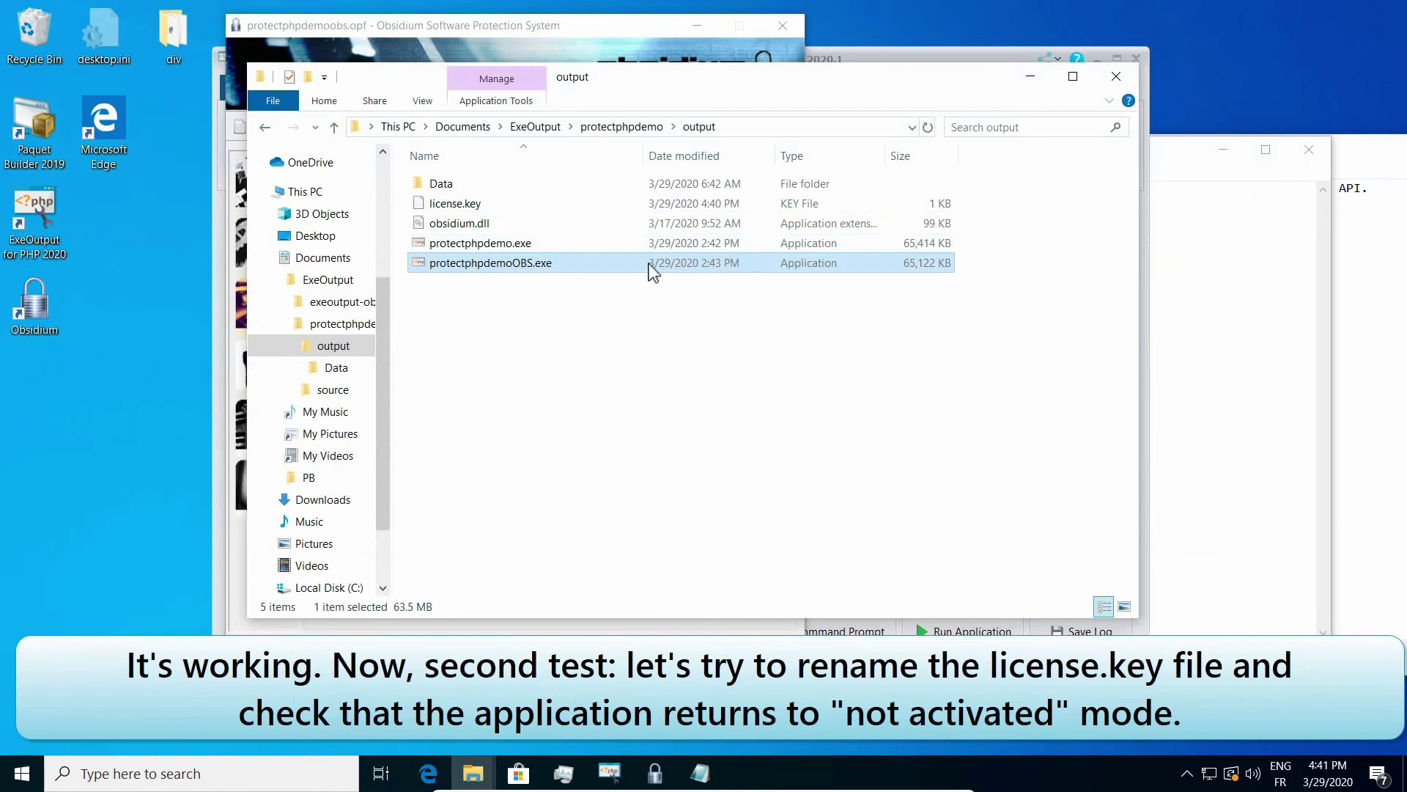
right_click(455, 208)
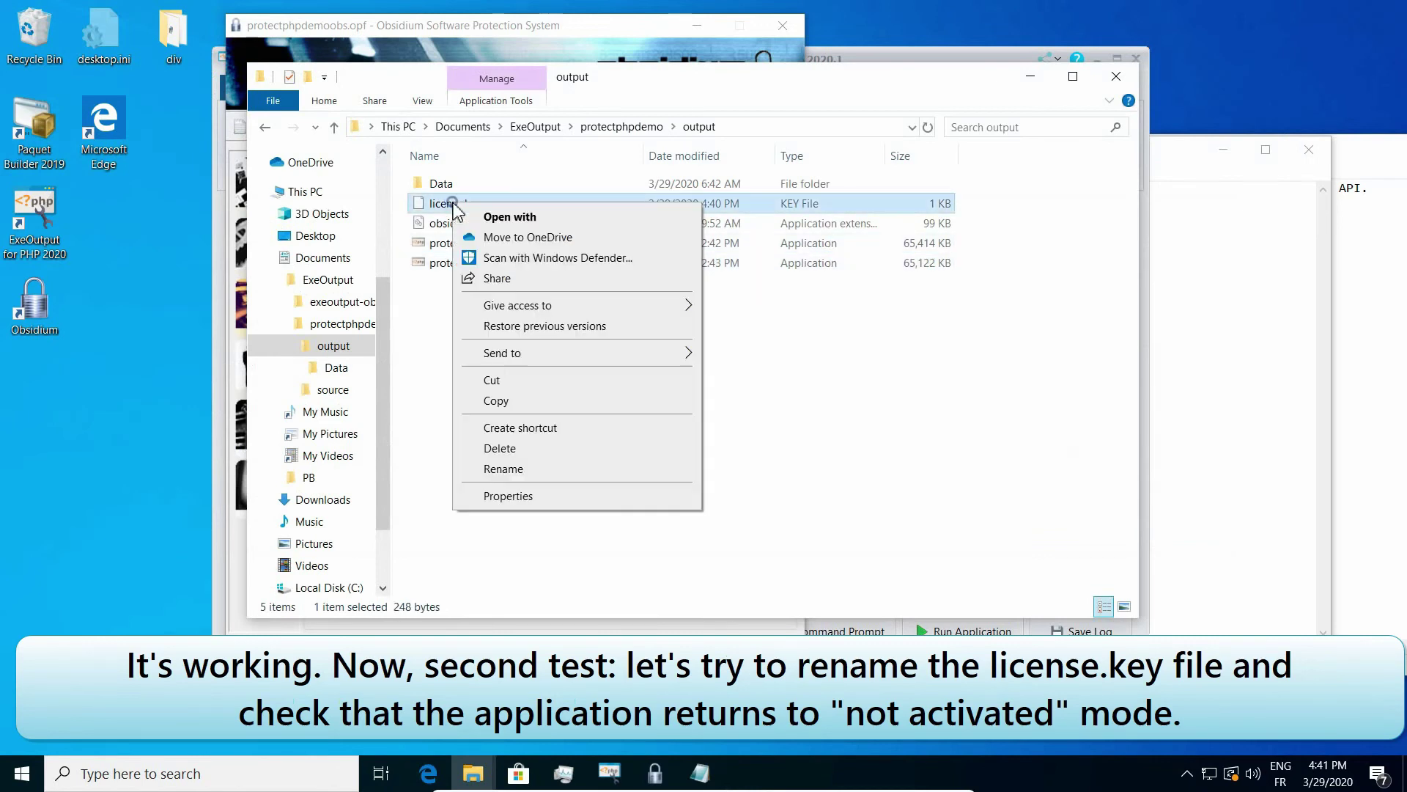
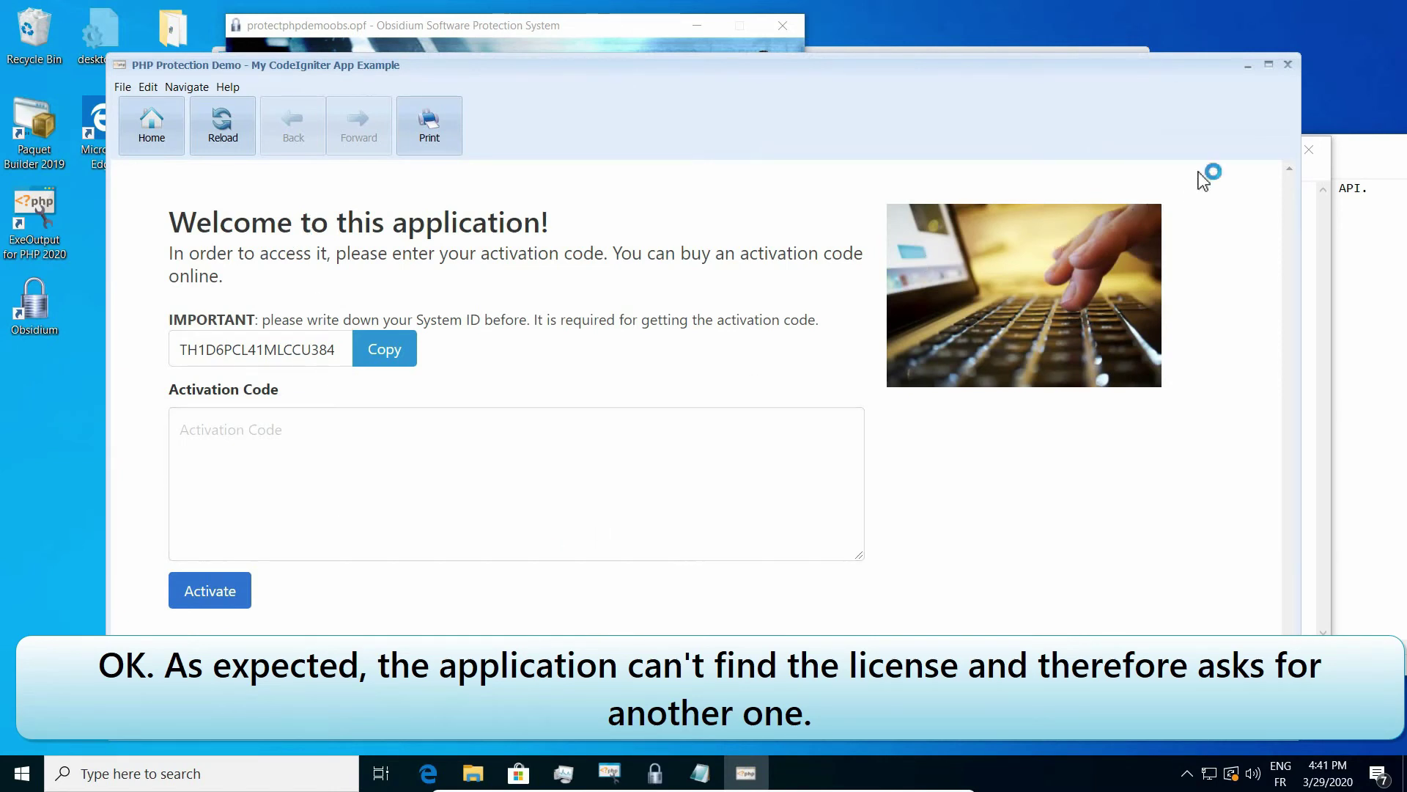
click(1287, 66)
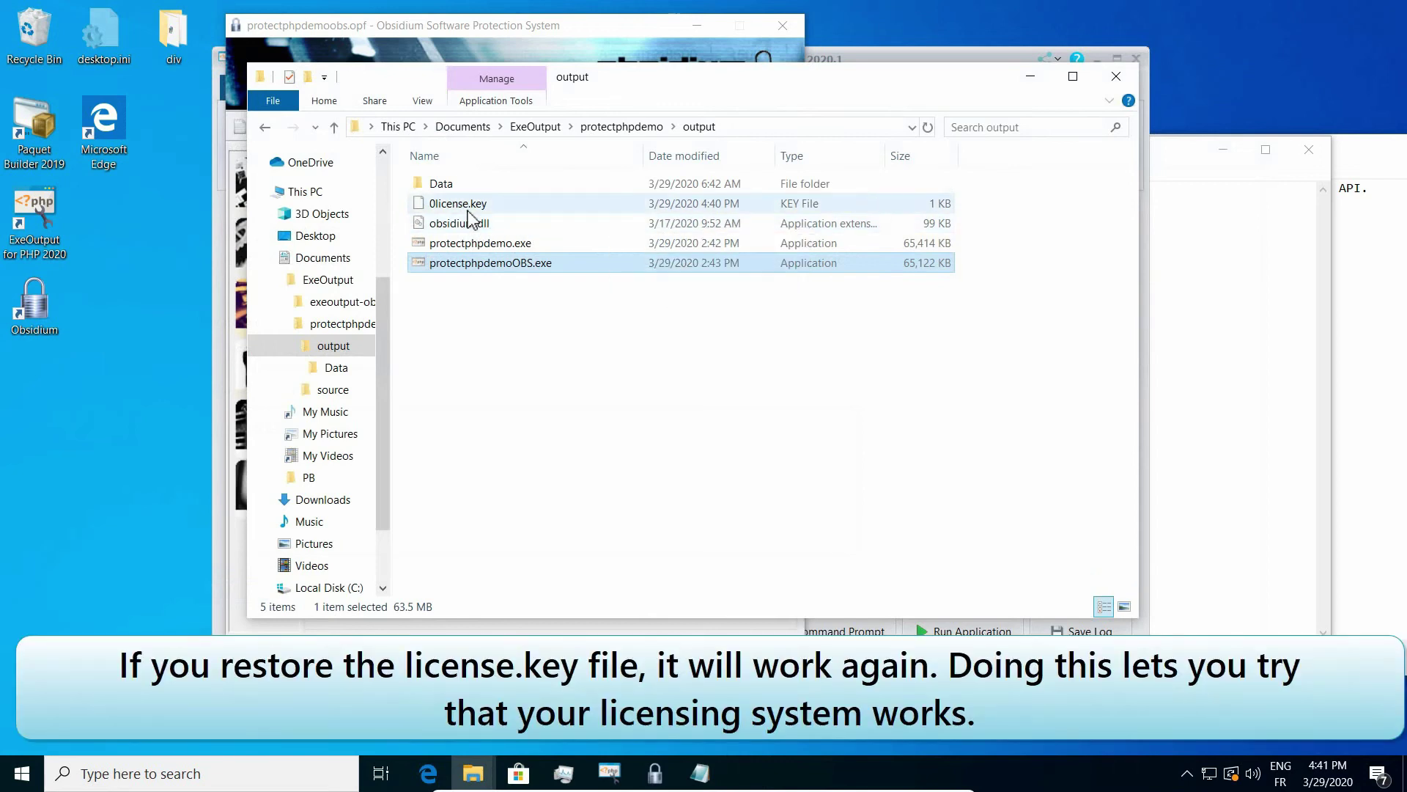
Rename 0license.key back to license.key in the output folder.
right_click(467, 208)
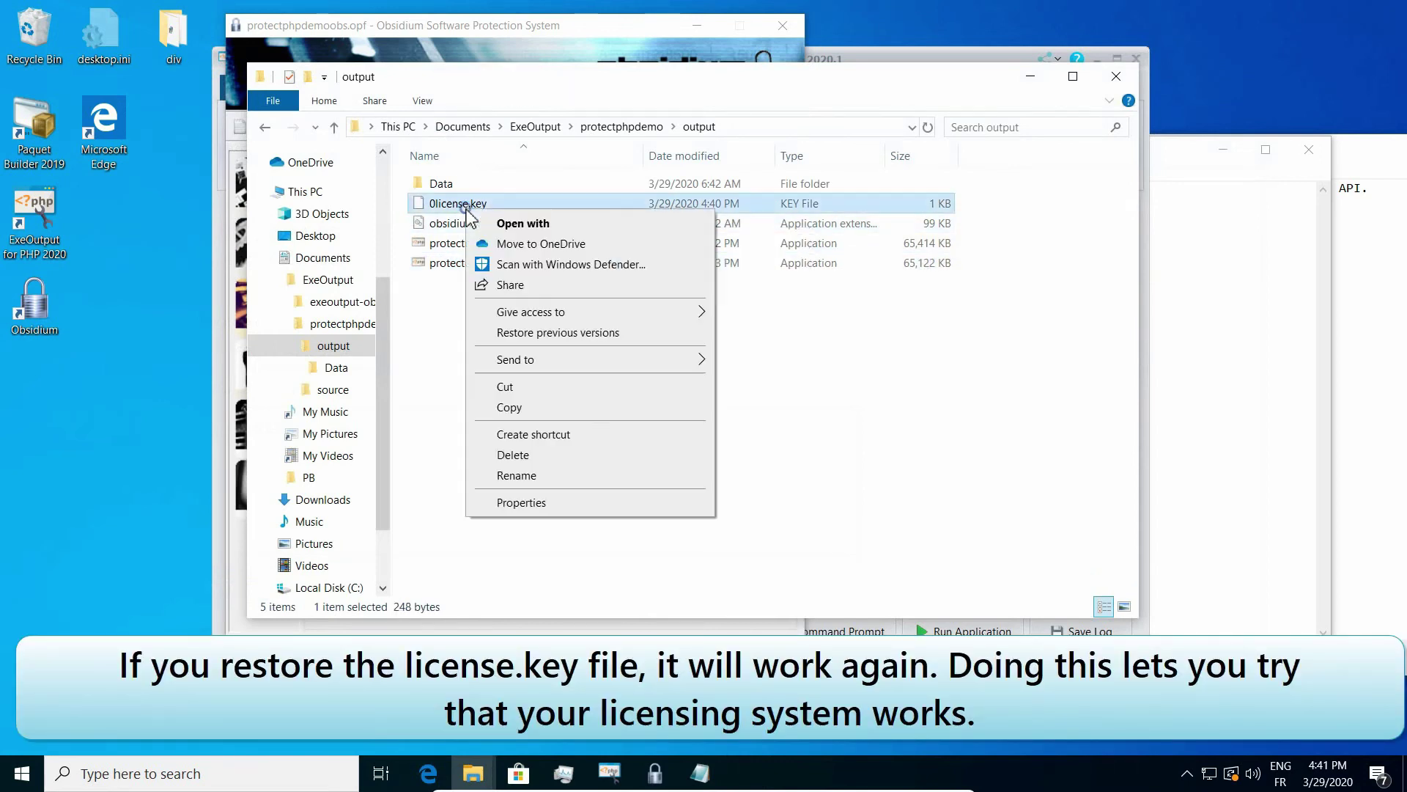
click(530, 474)
key(Home)
key(Delete)
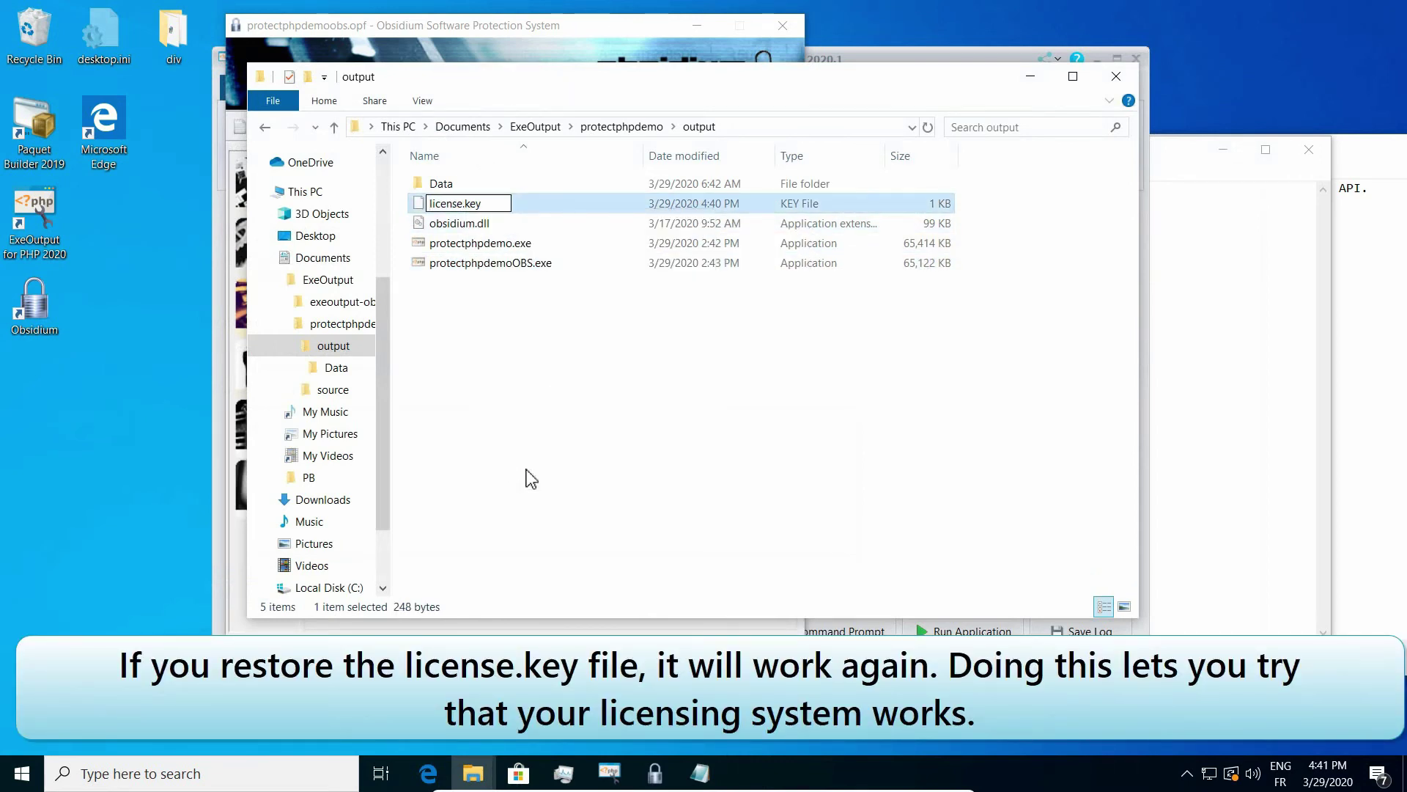
key(Return)
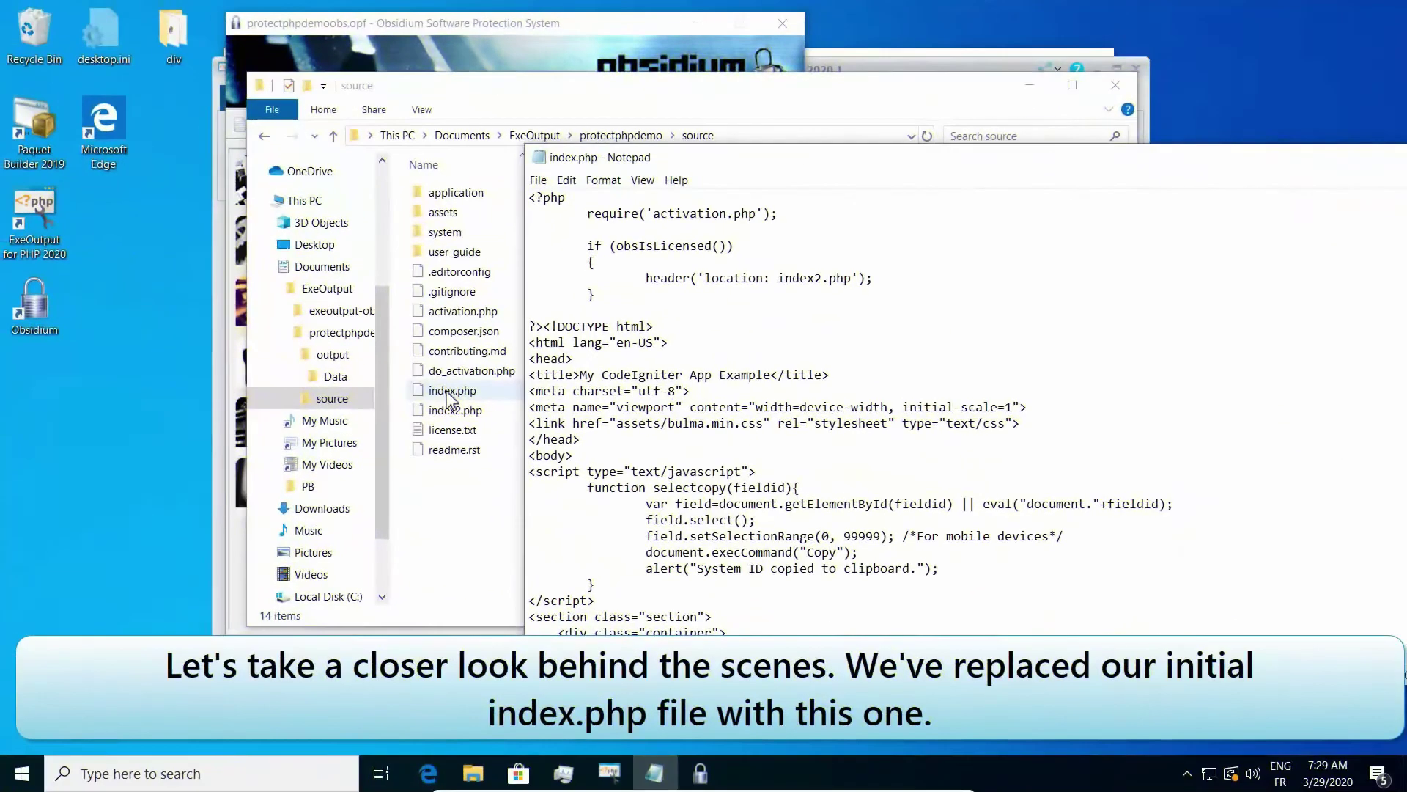
Examine the activation.php include, the obsIsLicensed check and the redirect in index.php, and locate index2.php in the source folder.
drag(725, 166, 529, 142)
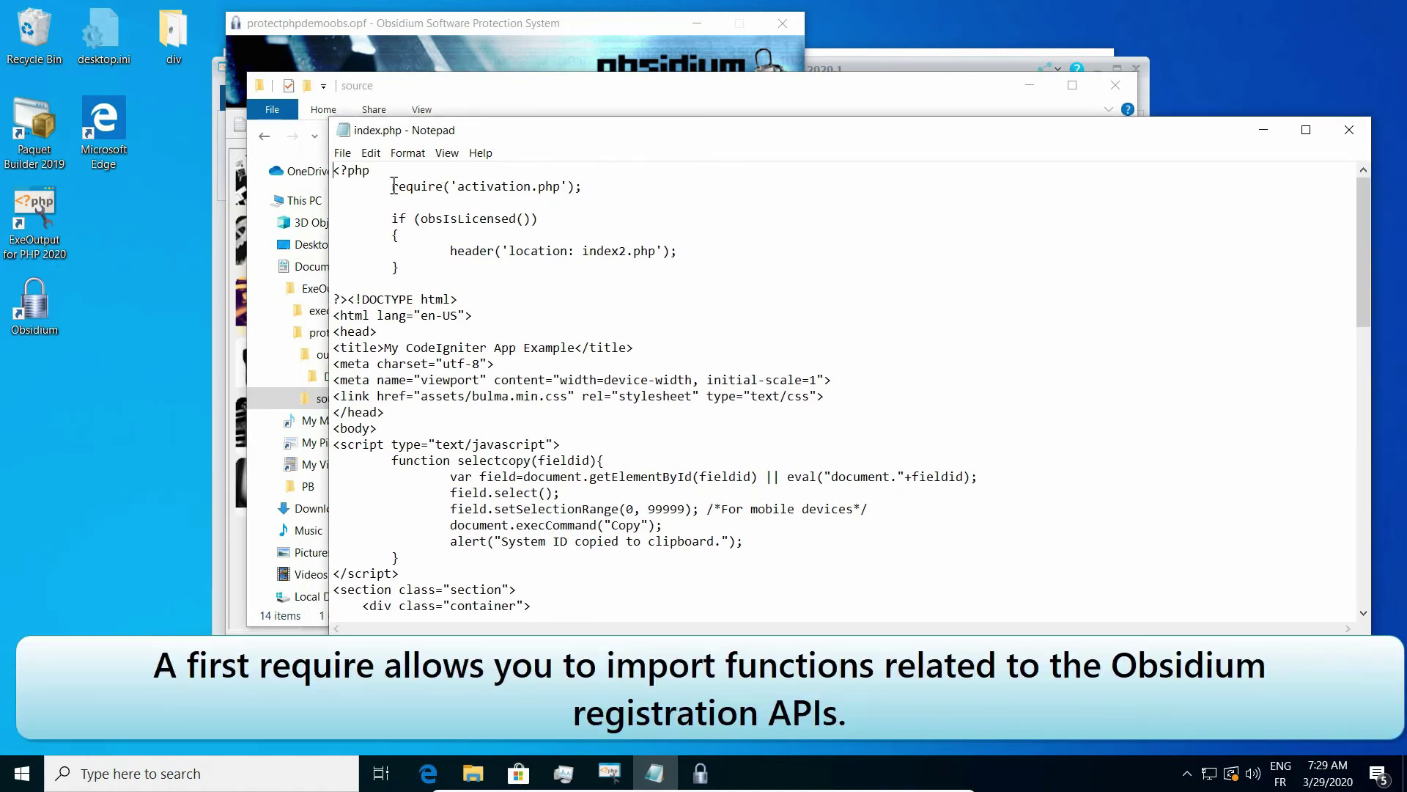
drag(392, 186, 604, 188)
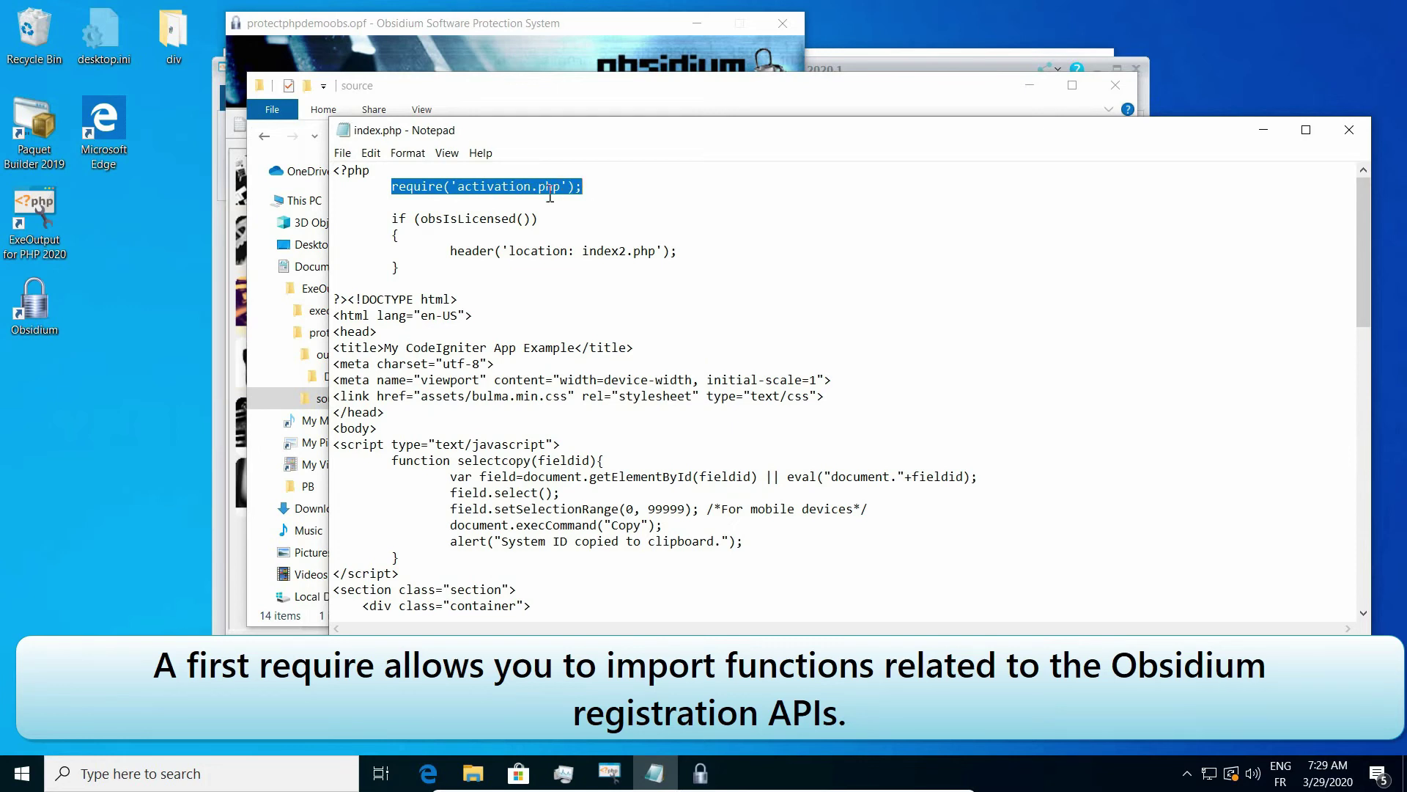
drag(420, 218, 517, 220)
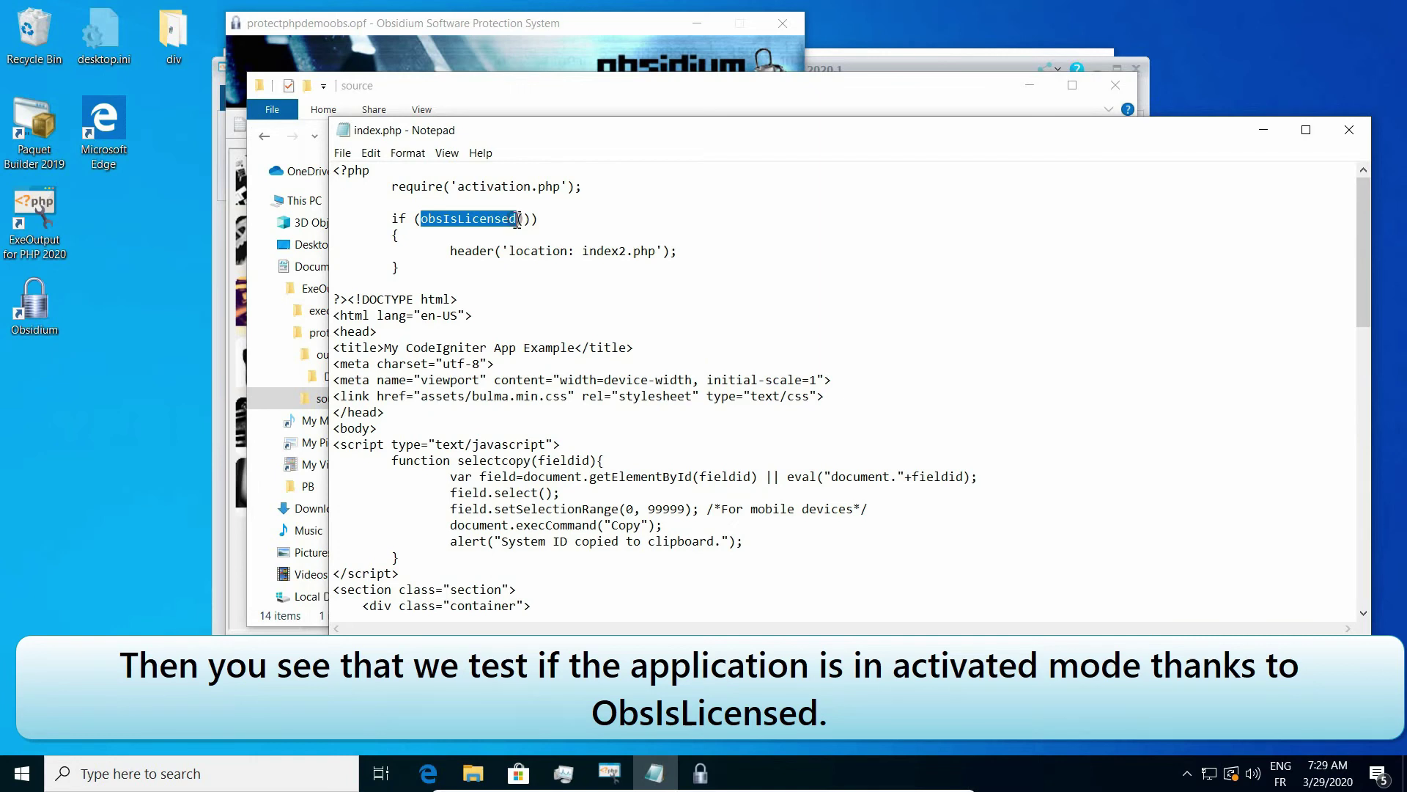
click(569, 273)
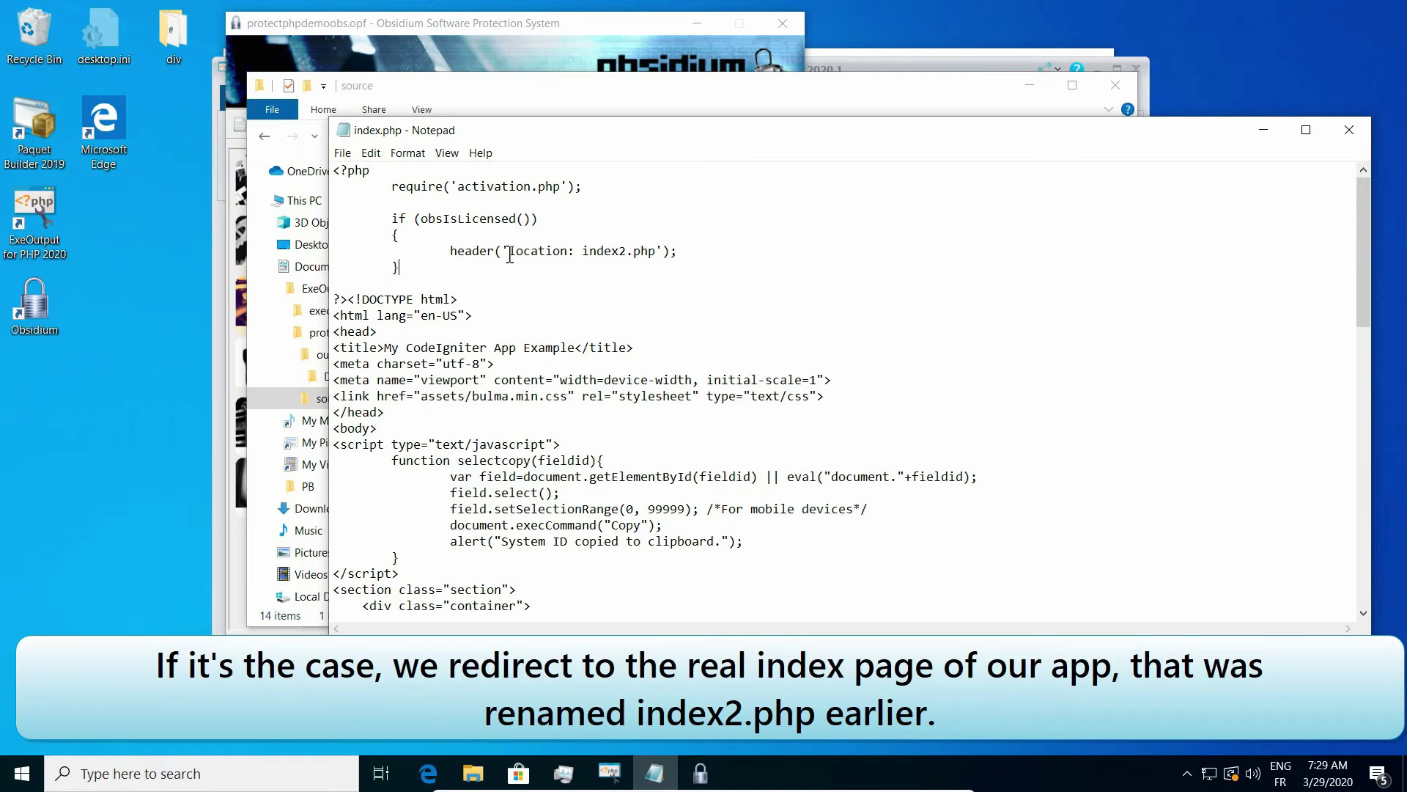
drag(525, 132, 815, 150)
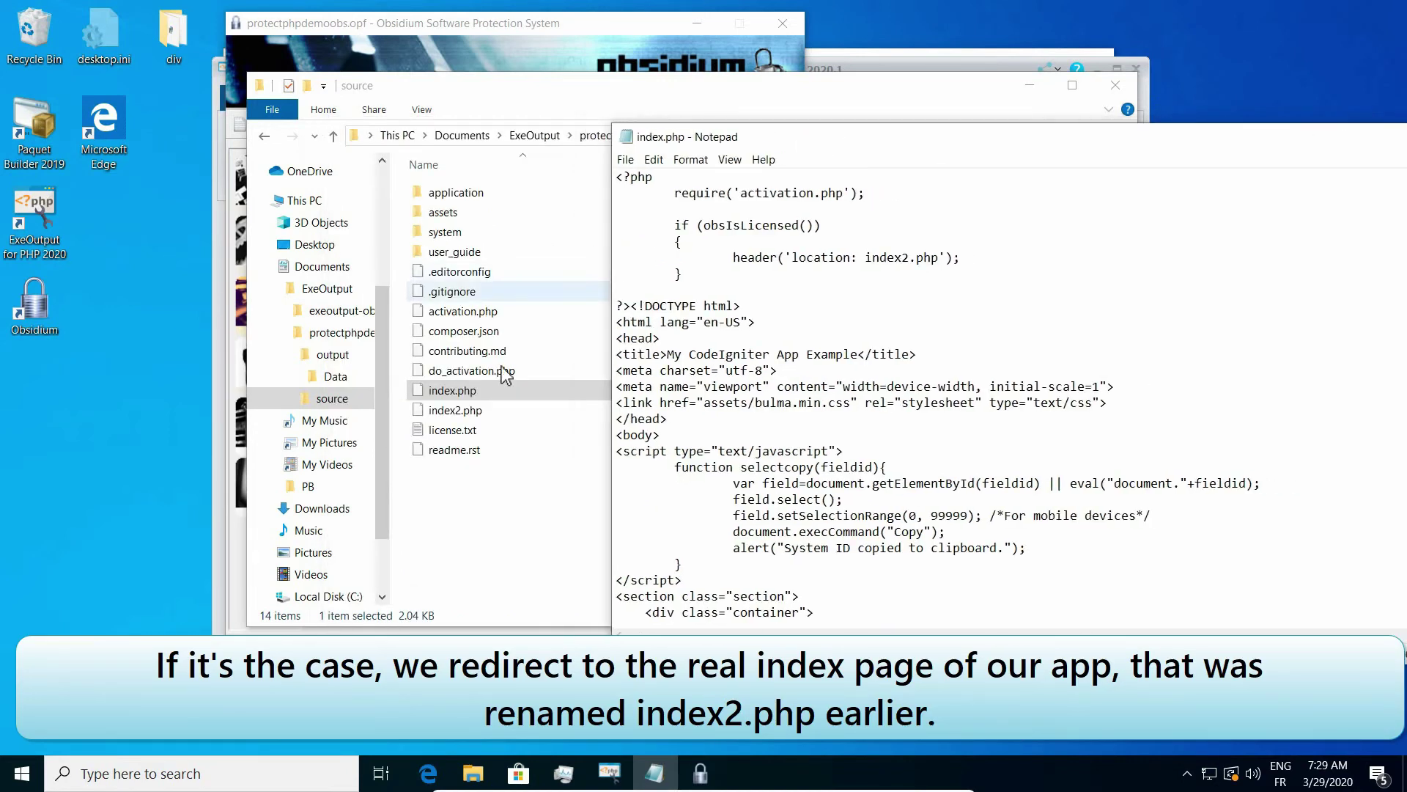
click(464, 410)
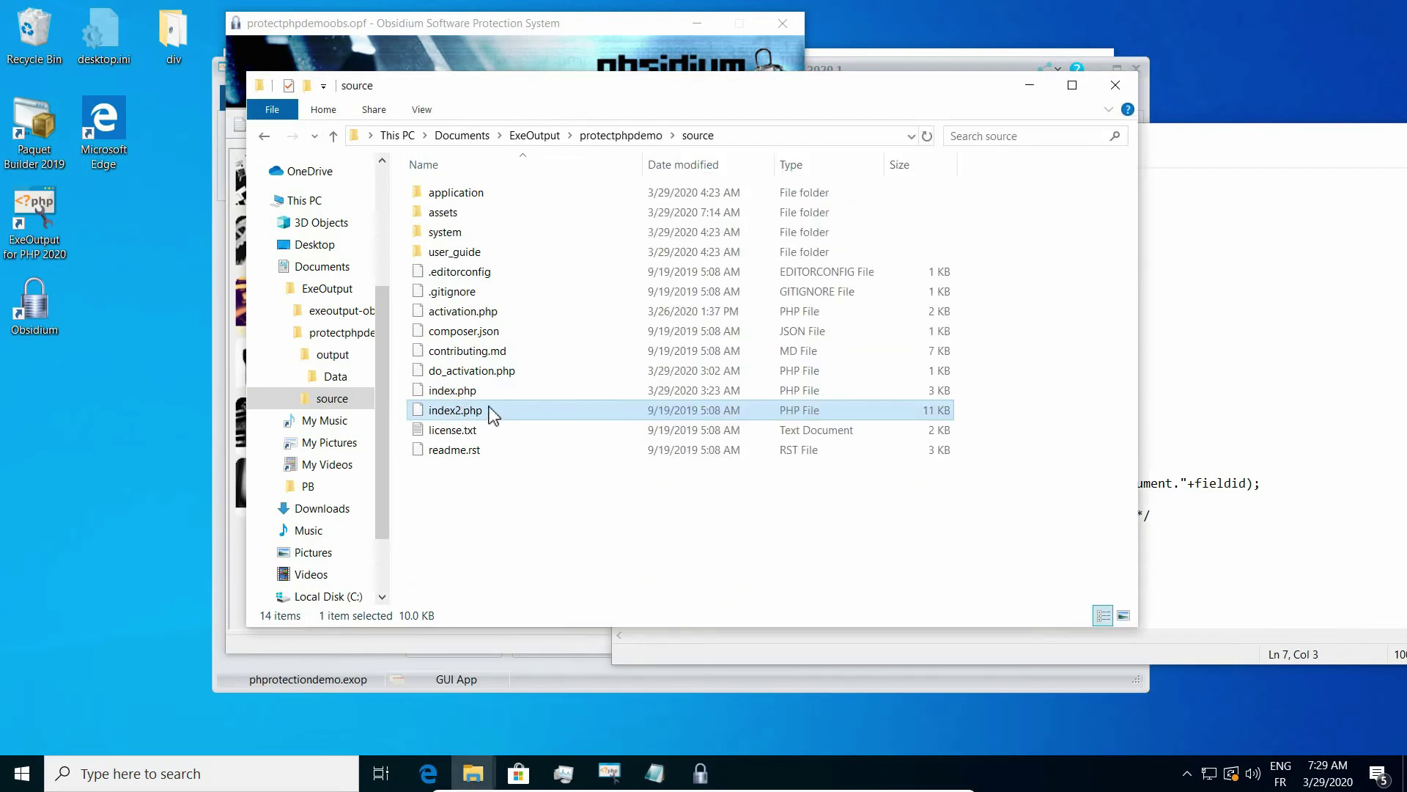
Examine the activation form in index.php and its do_activation.php post target.
click(1165, 366)
drag(913, 134, 705, 123)
scroll(706, 289, down, 7)
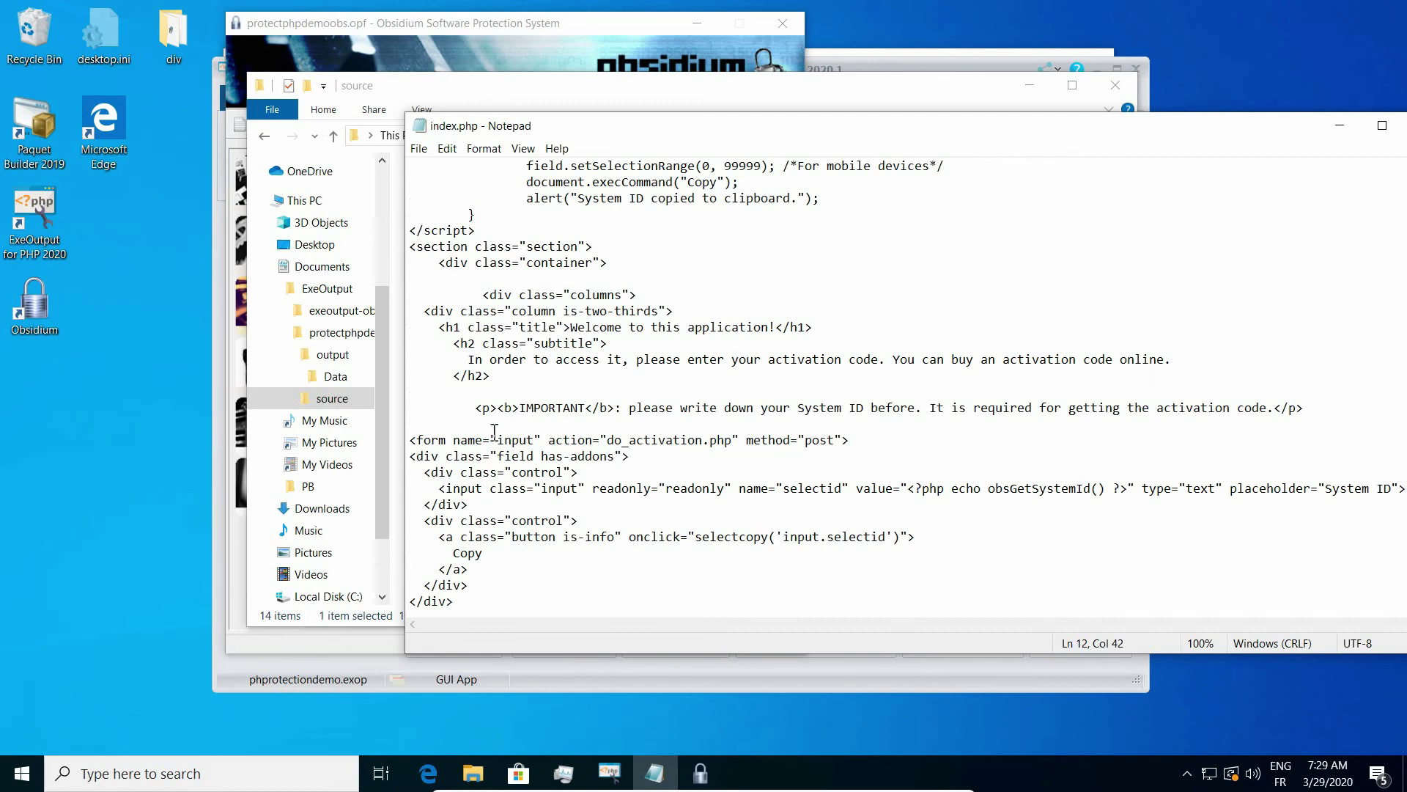
drag(417, 439, 770, 440)
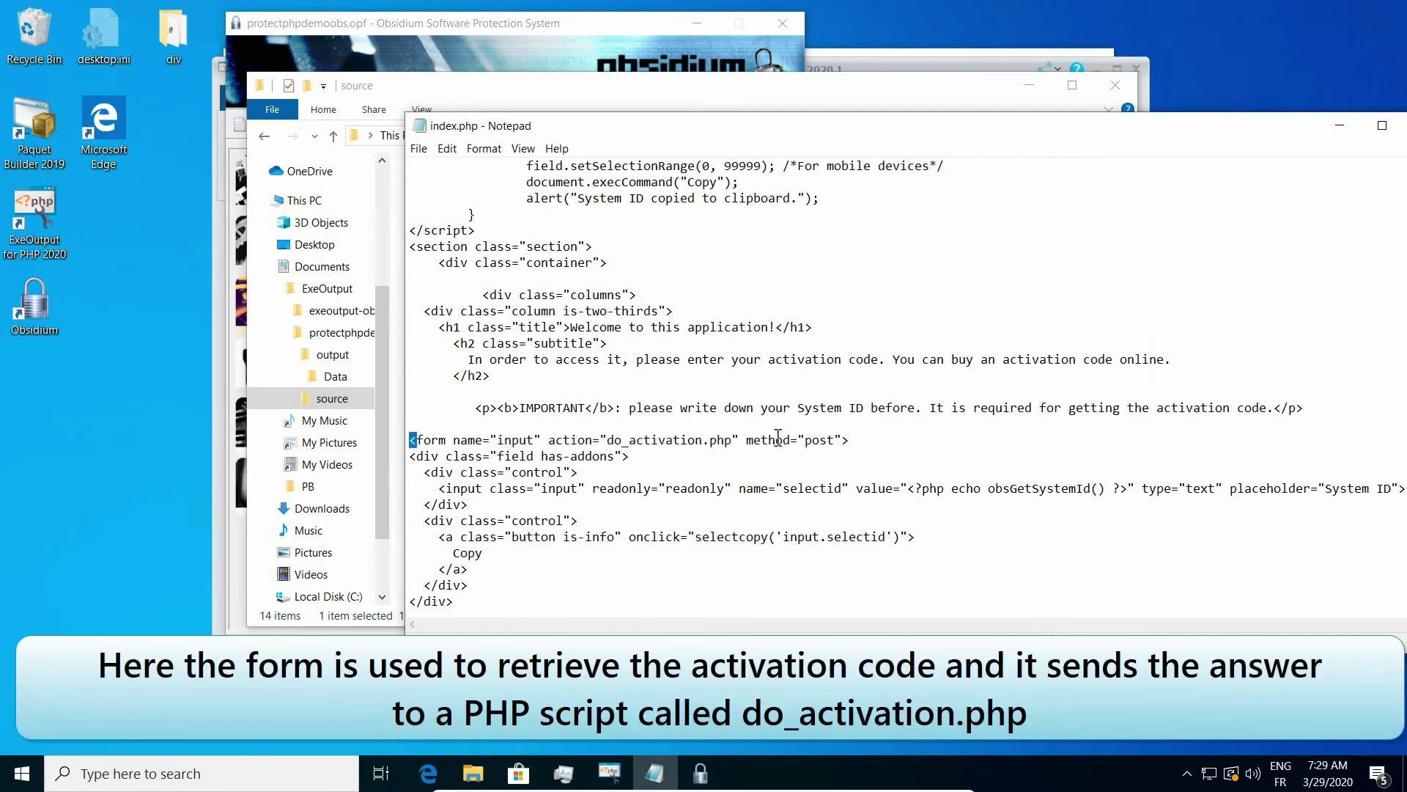
drag(857, 439, 863, 442)
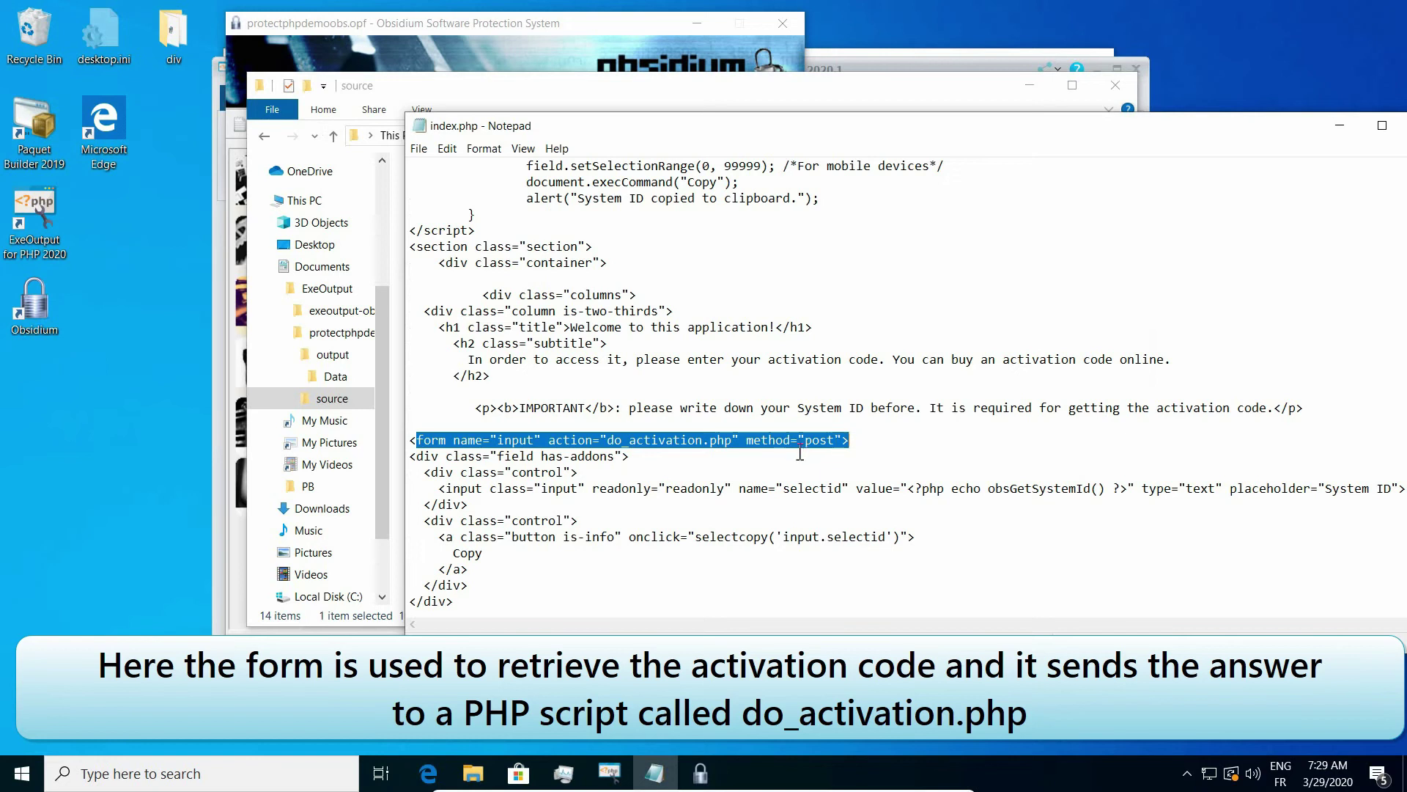
click(703, 467)
drag(607, 439, 737, 443)
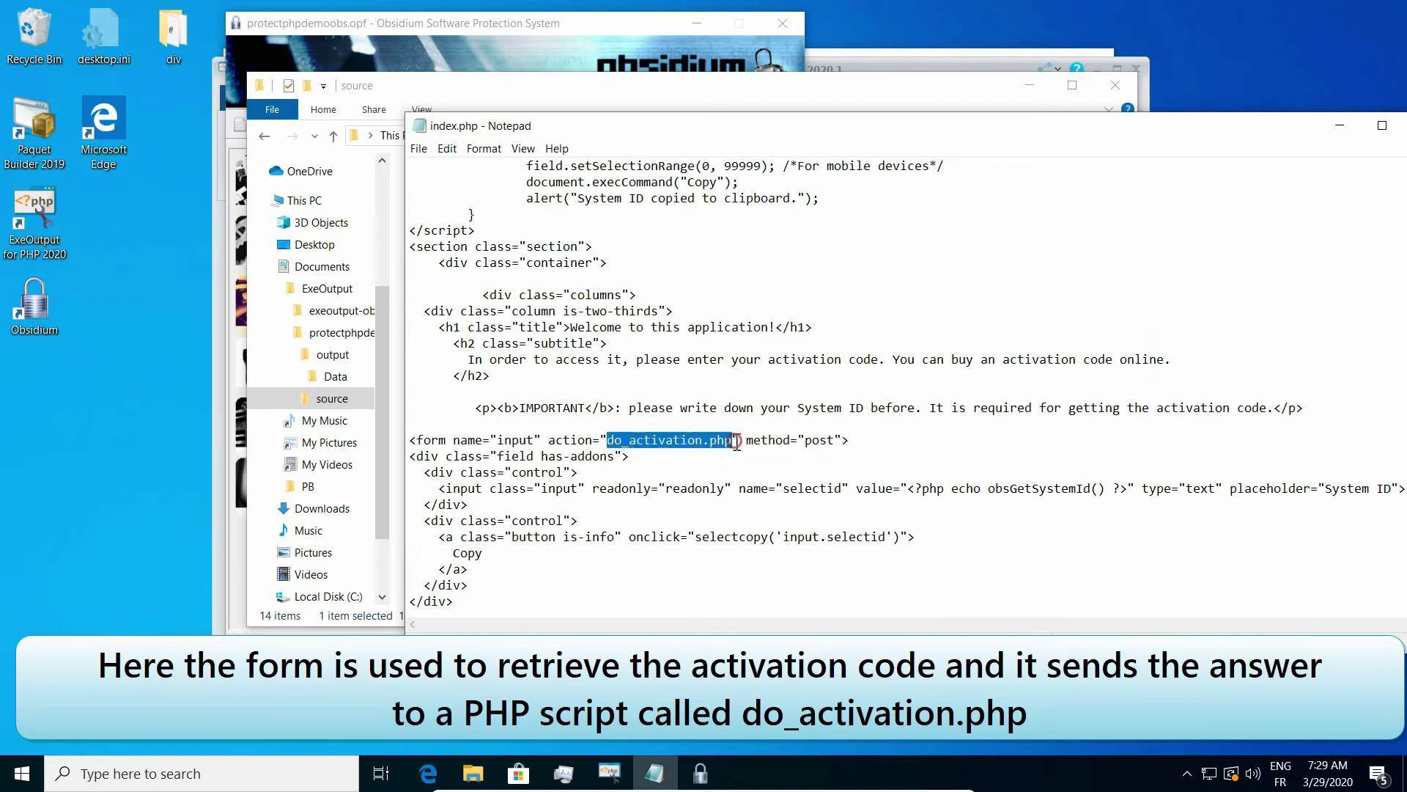
Open do_activation.php from the source folder and examine its activation.php include, obsSetLicense check, obsStoreLicense call and success message.
drag(577, 117, 782, 133)
double_click(504, 374)
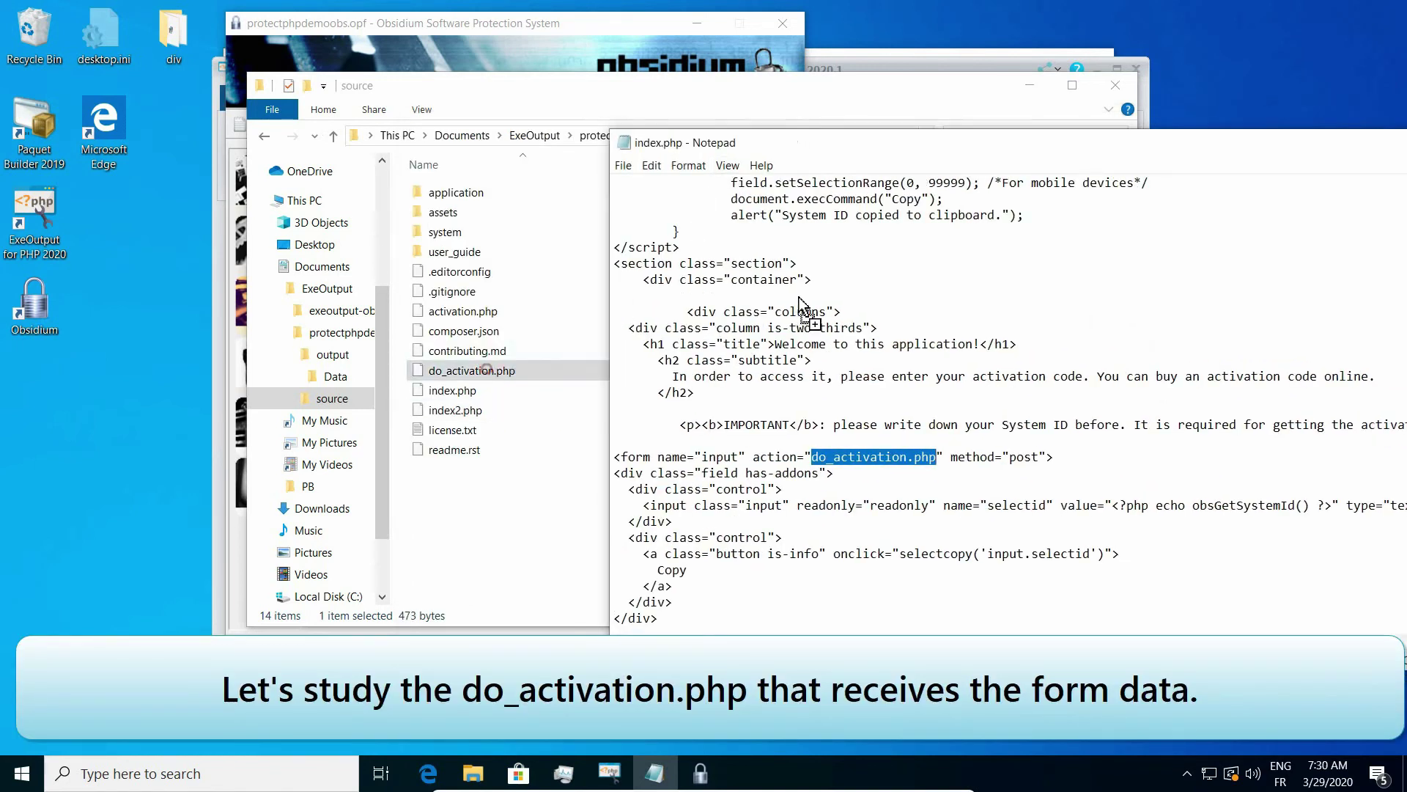
drag(885, 145, 621, 160)
drag(411, 229, 607, 225)
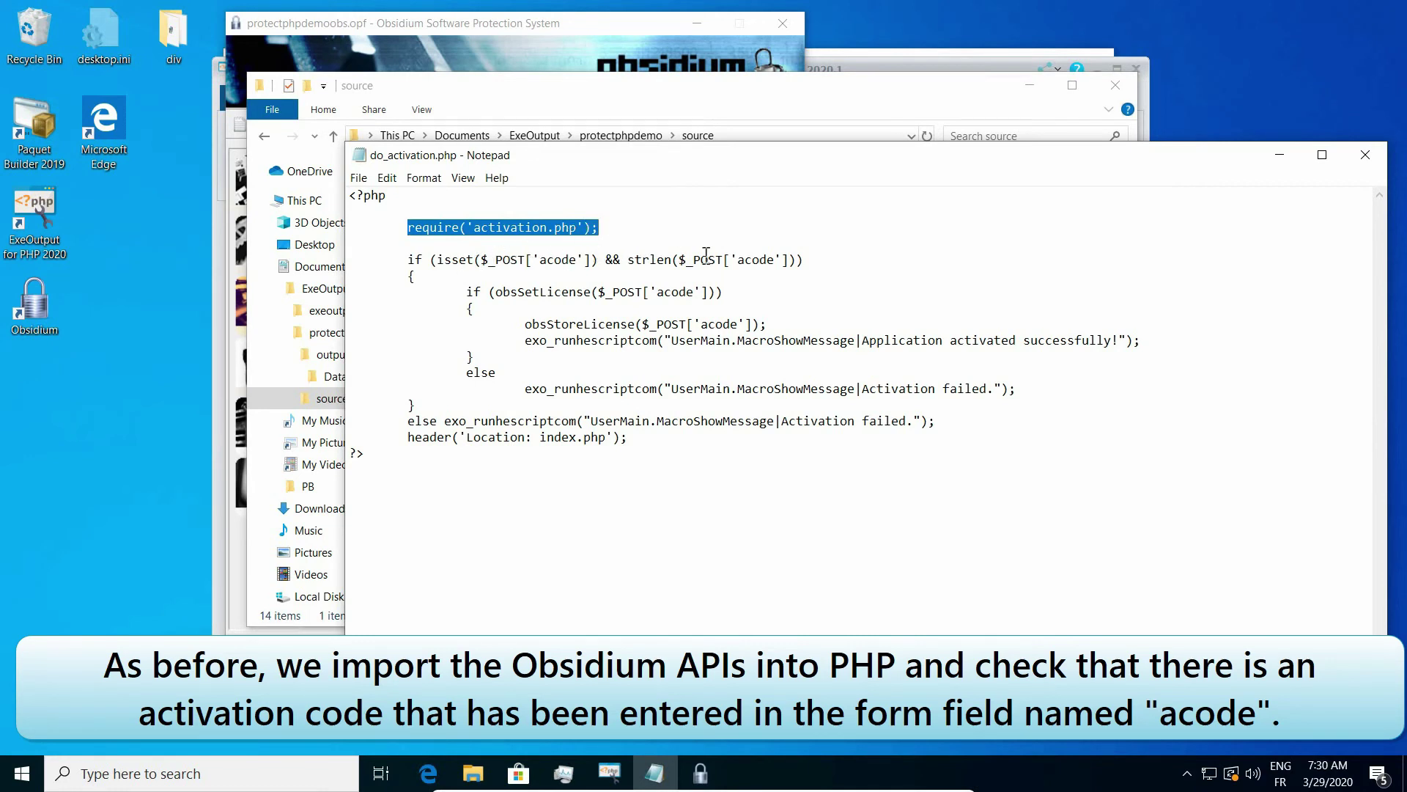
drag(496, 291, 596, 293)
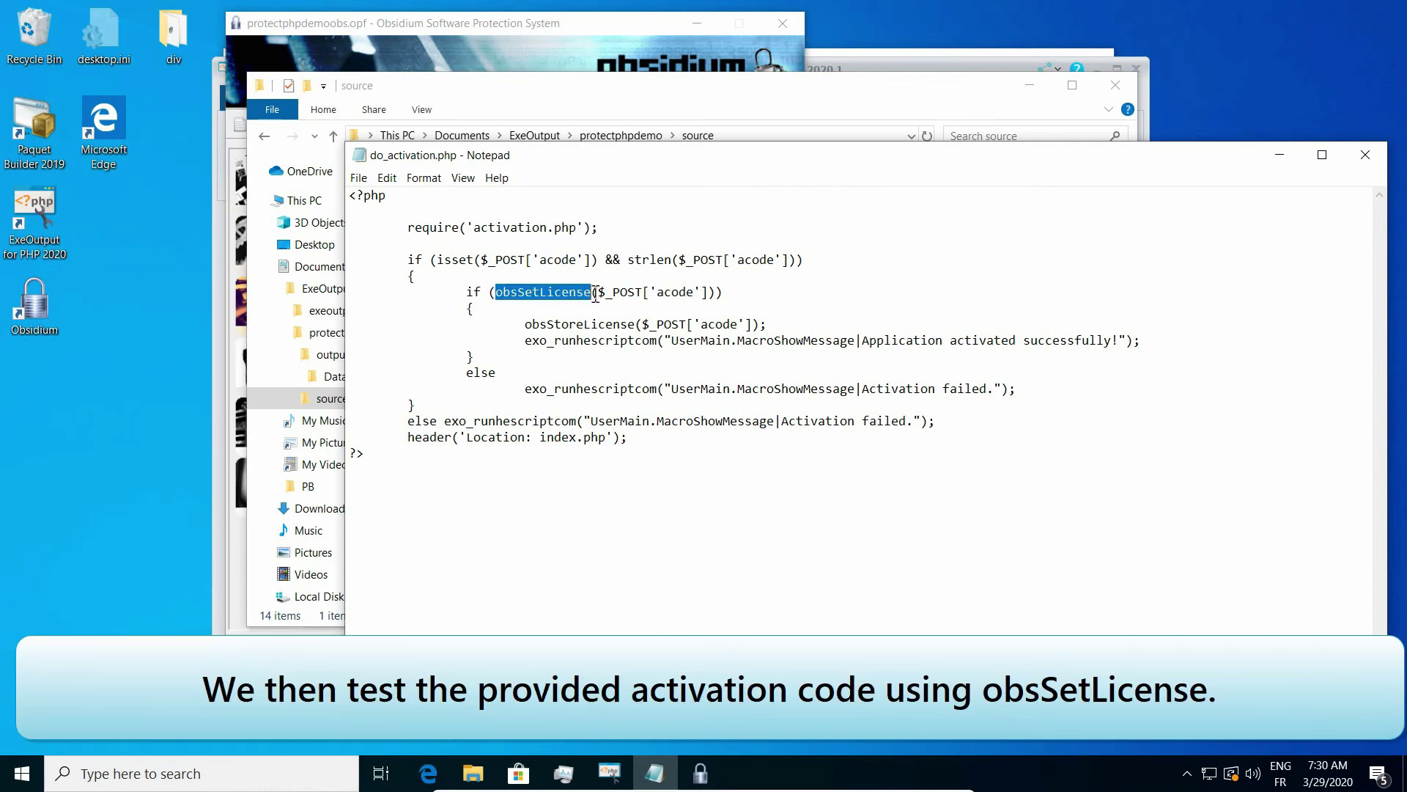
drag(522, 324, 640, 325)
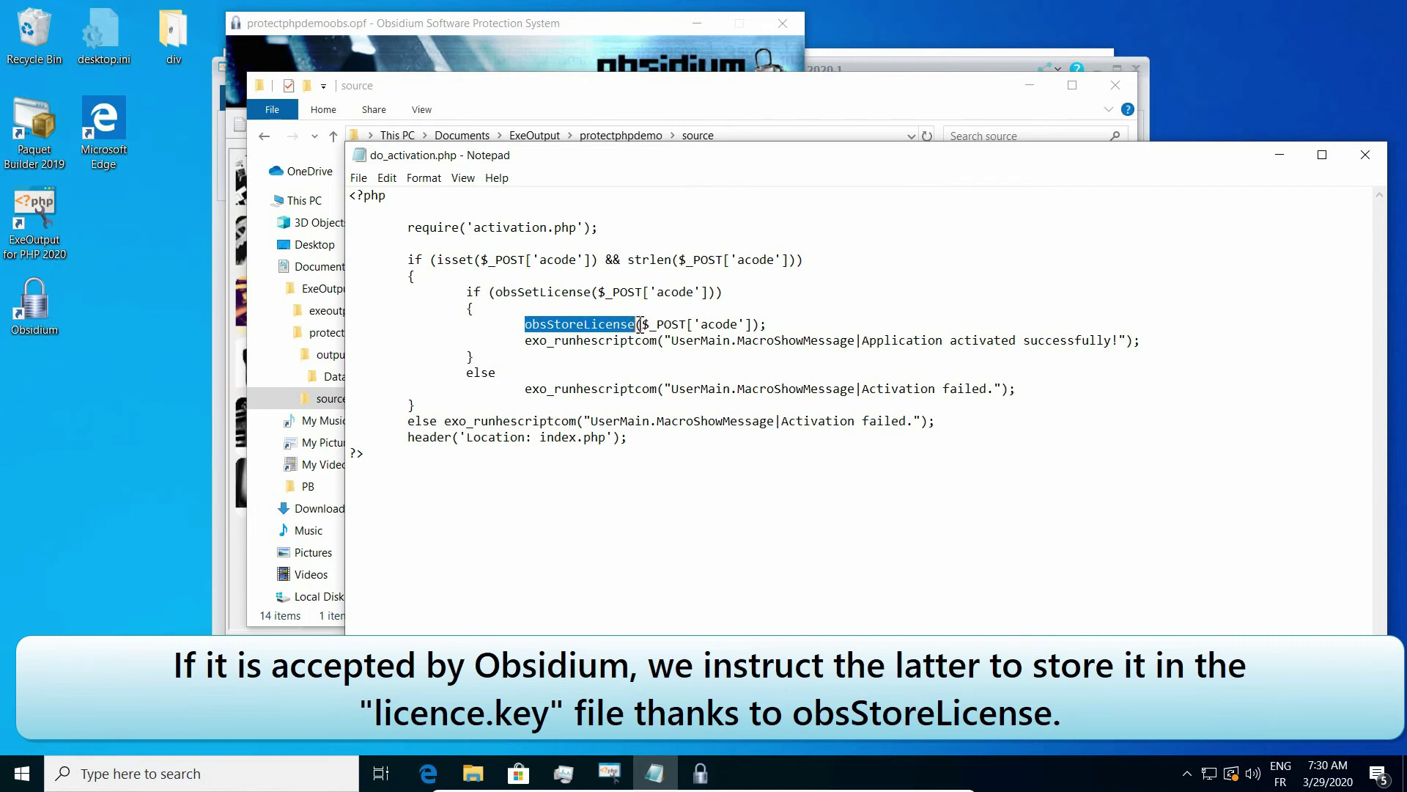
drag(671, 341, 1132, 336)
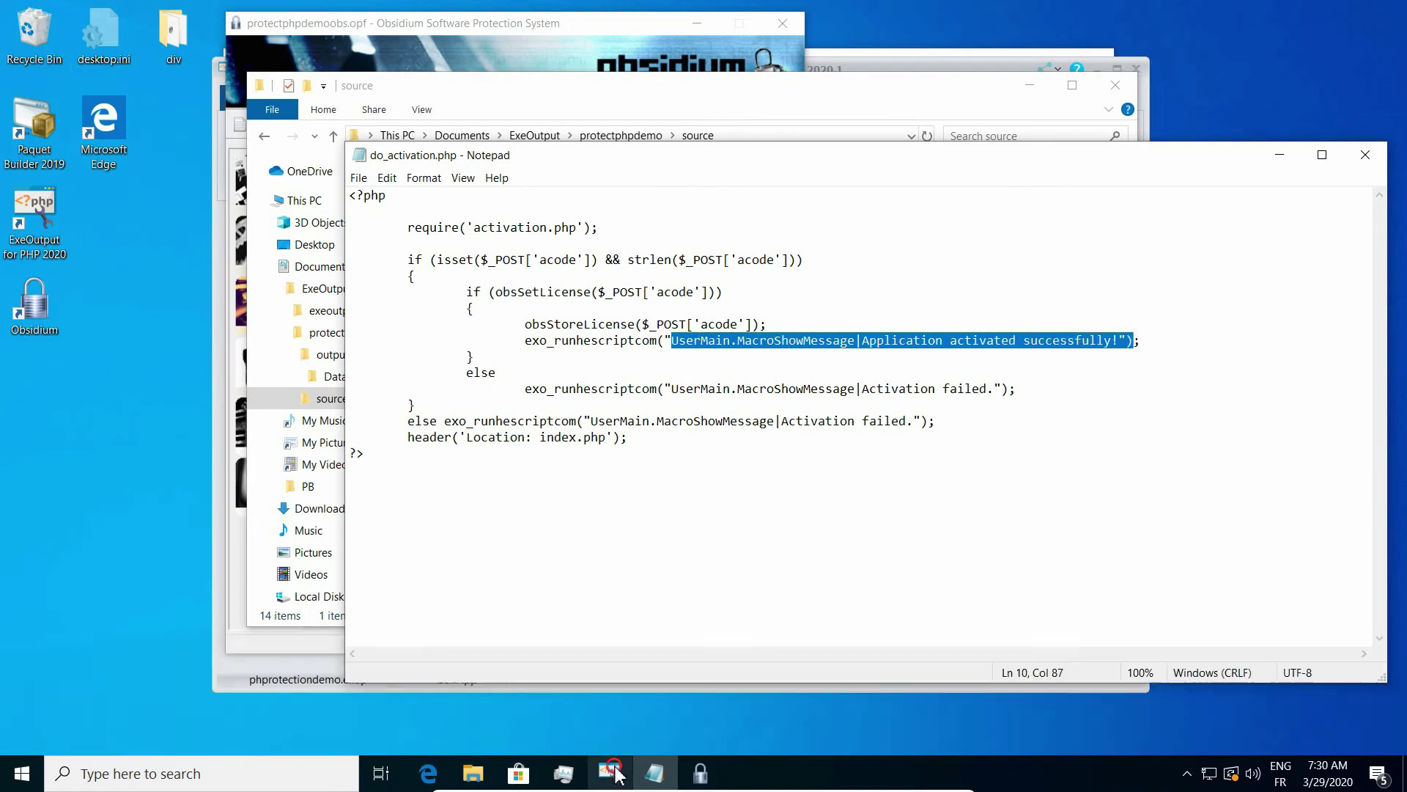
Switch to ExeOutput for PHP, inspect the MacroShowMessage procedure in the UserMain script, and close the script editor.
click(609, 771)
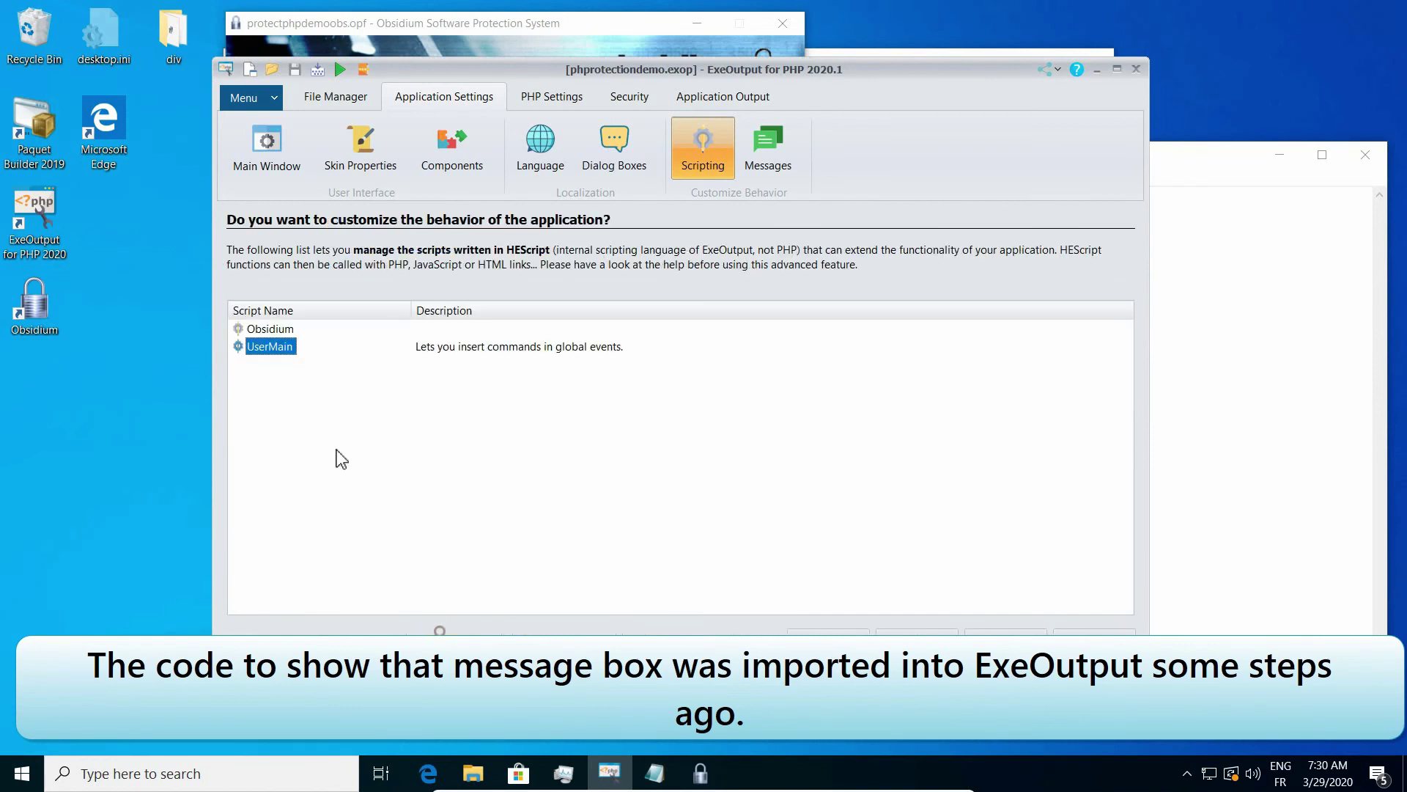
double_click(293, 346)
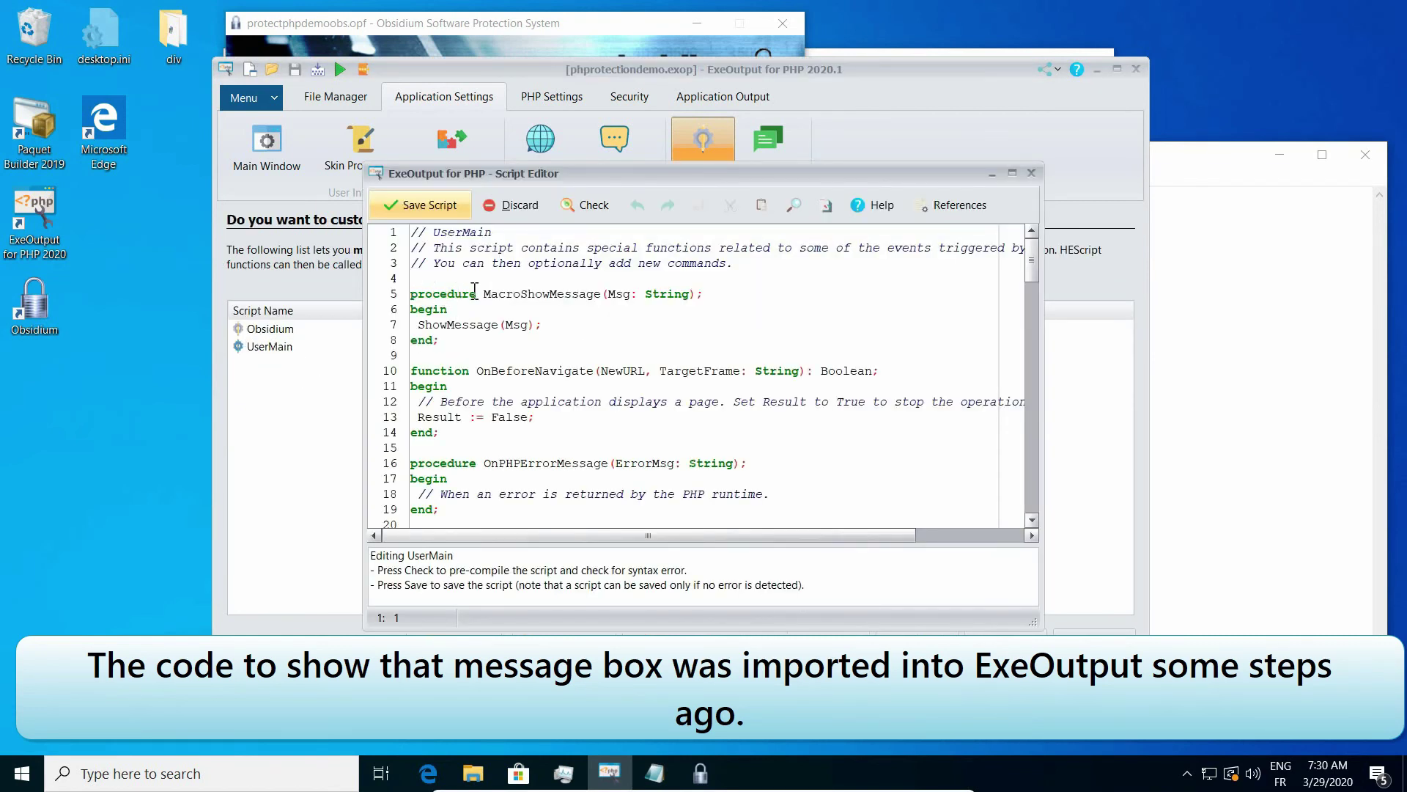
drag(482, 293, 600, 295)
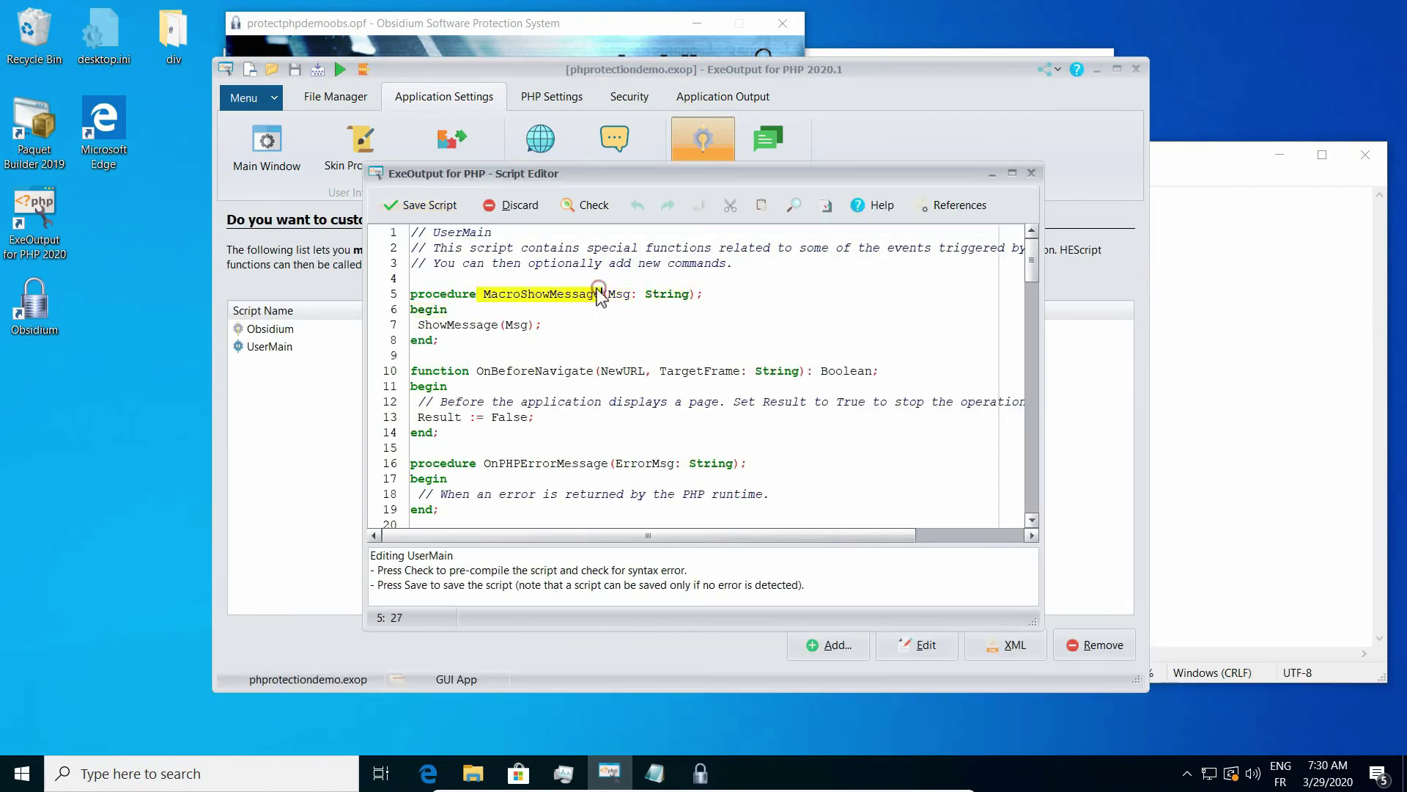
click(1031, 173)
Return to do_activation.php in Notepad and examine its activation failure message and redirect to index.php.
click(1197, 363)
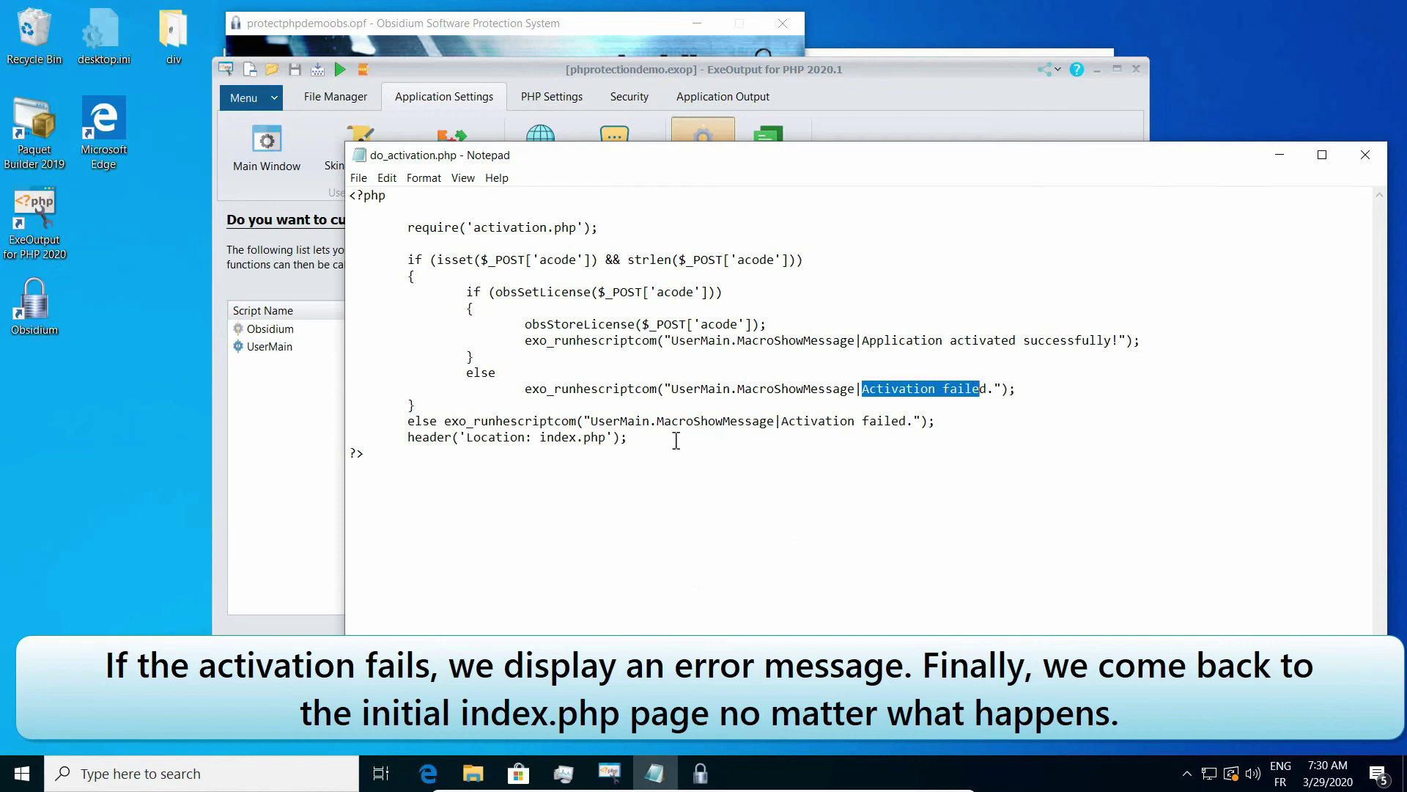
drag(487, 427, 412, 440)
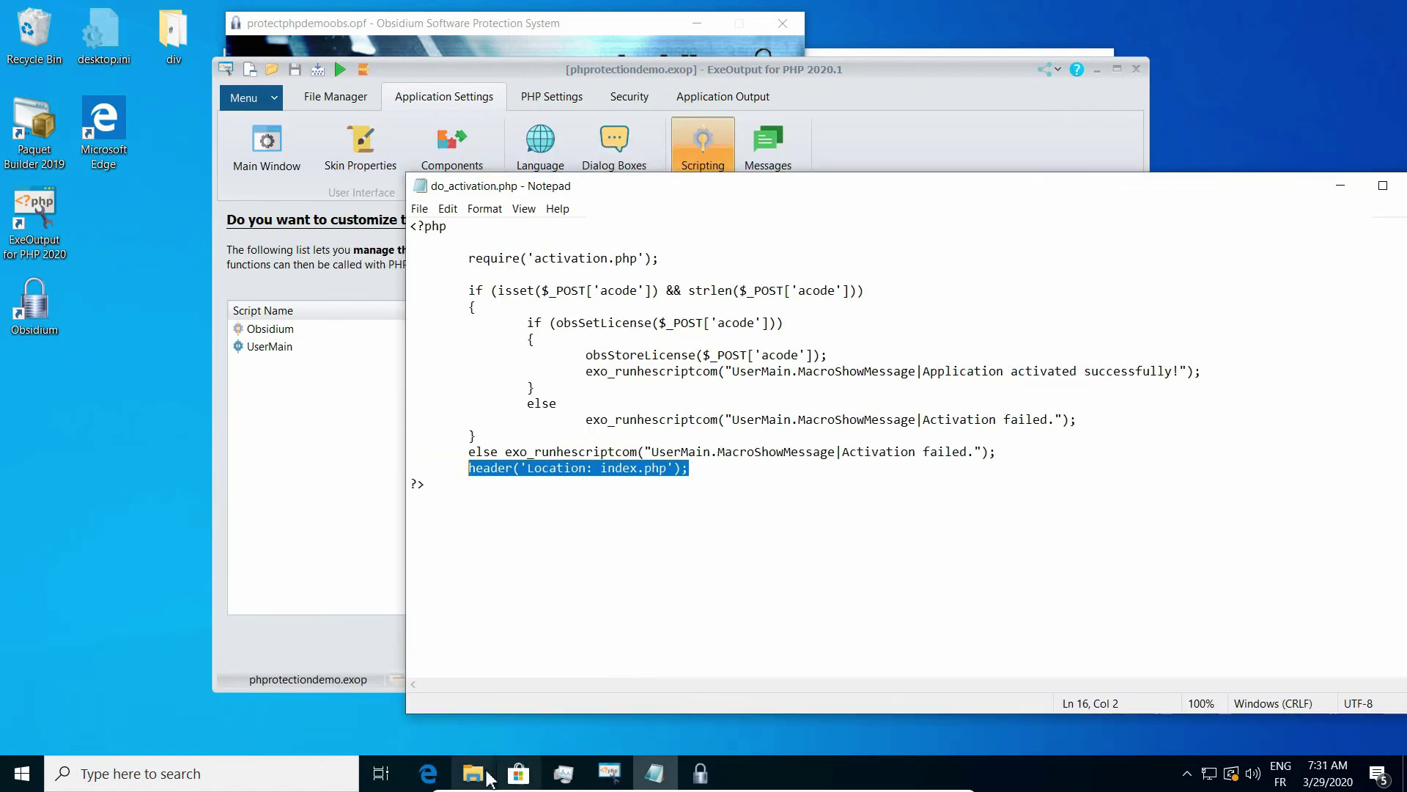
Open activation.php from the source folder in Notepad and look through its Obsidium wrapper functions.
click(486, 777)
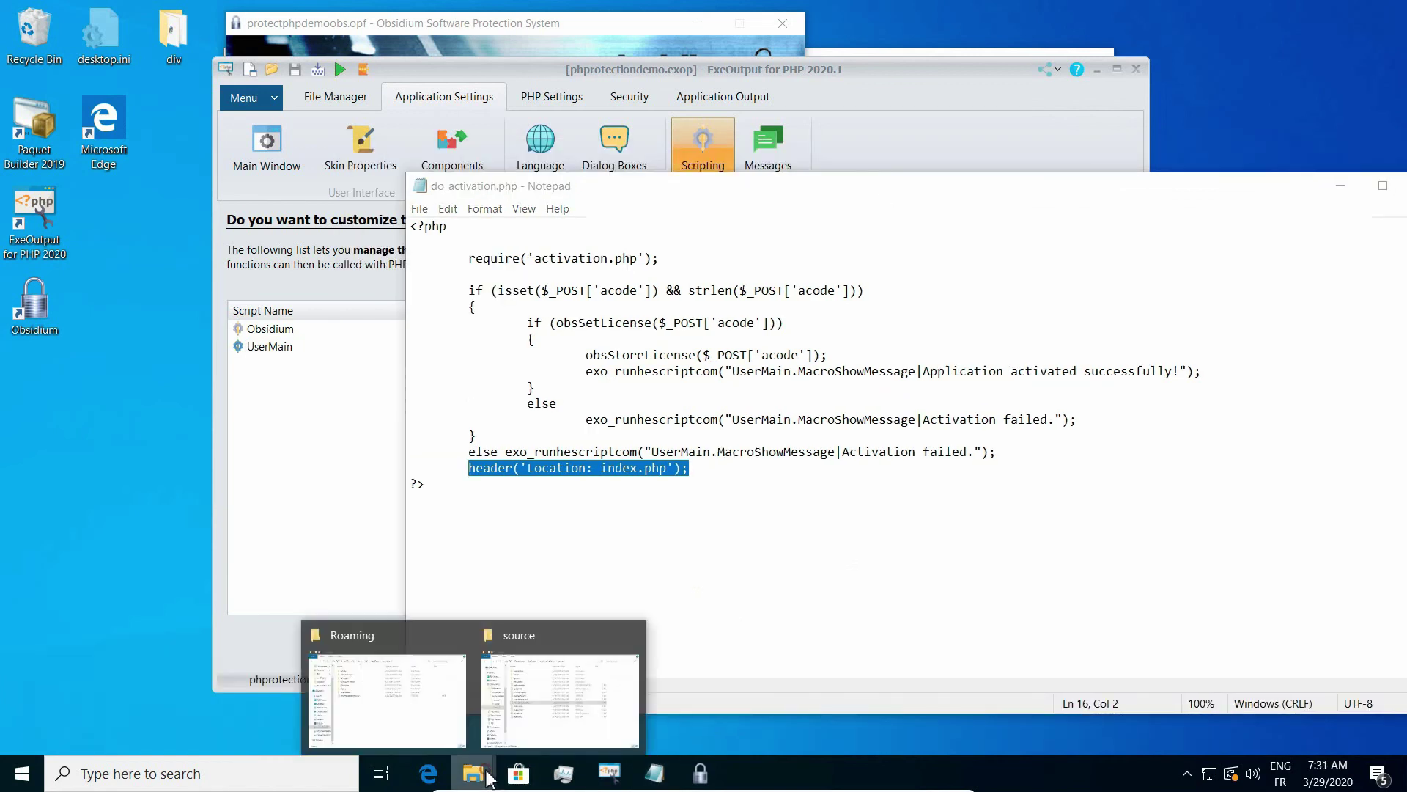
click(499, 733)
double_click(463, 311)
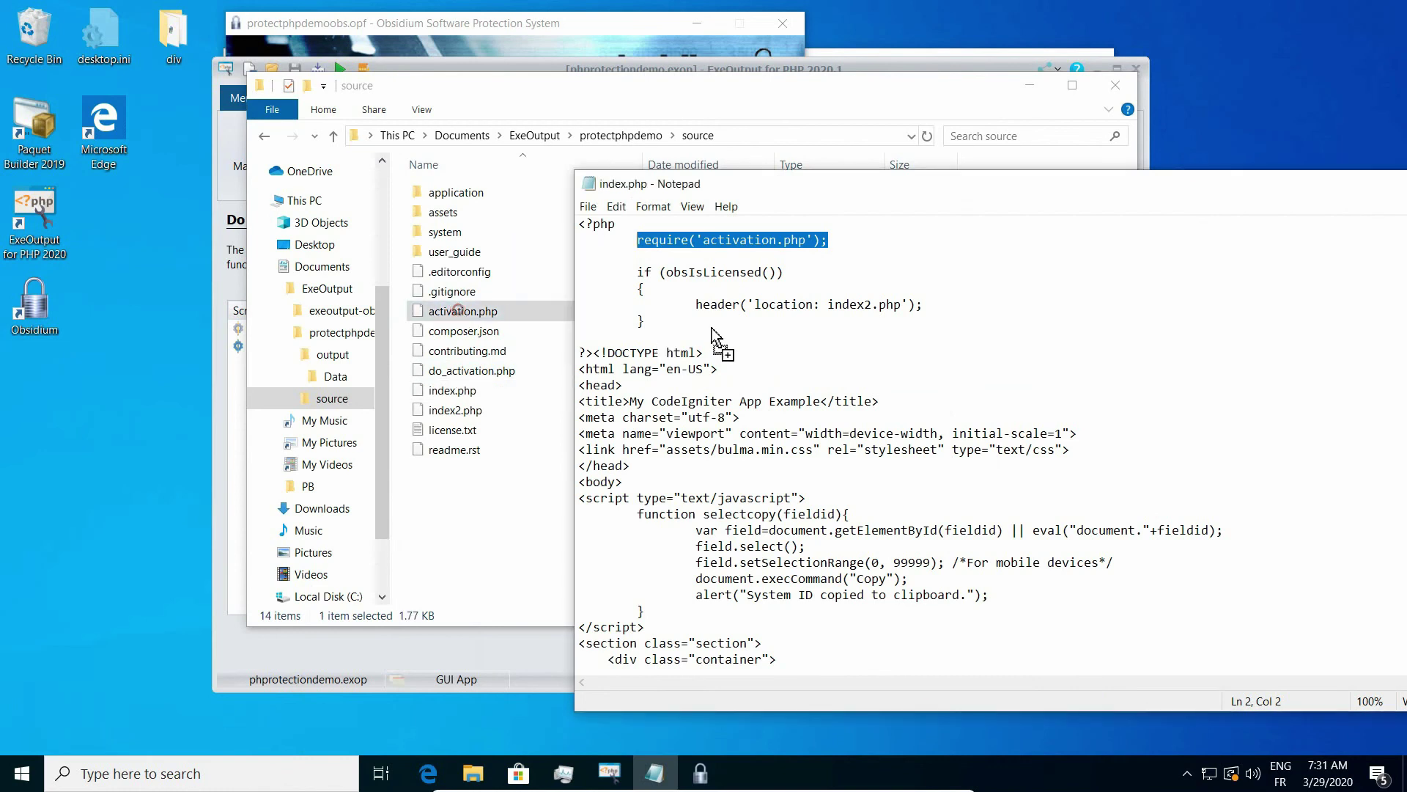
drag(758, 181, 542, 154)
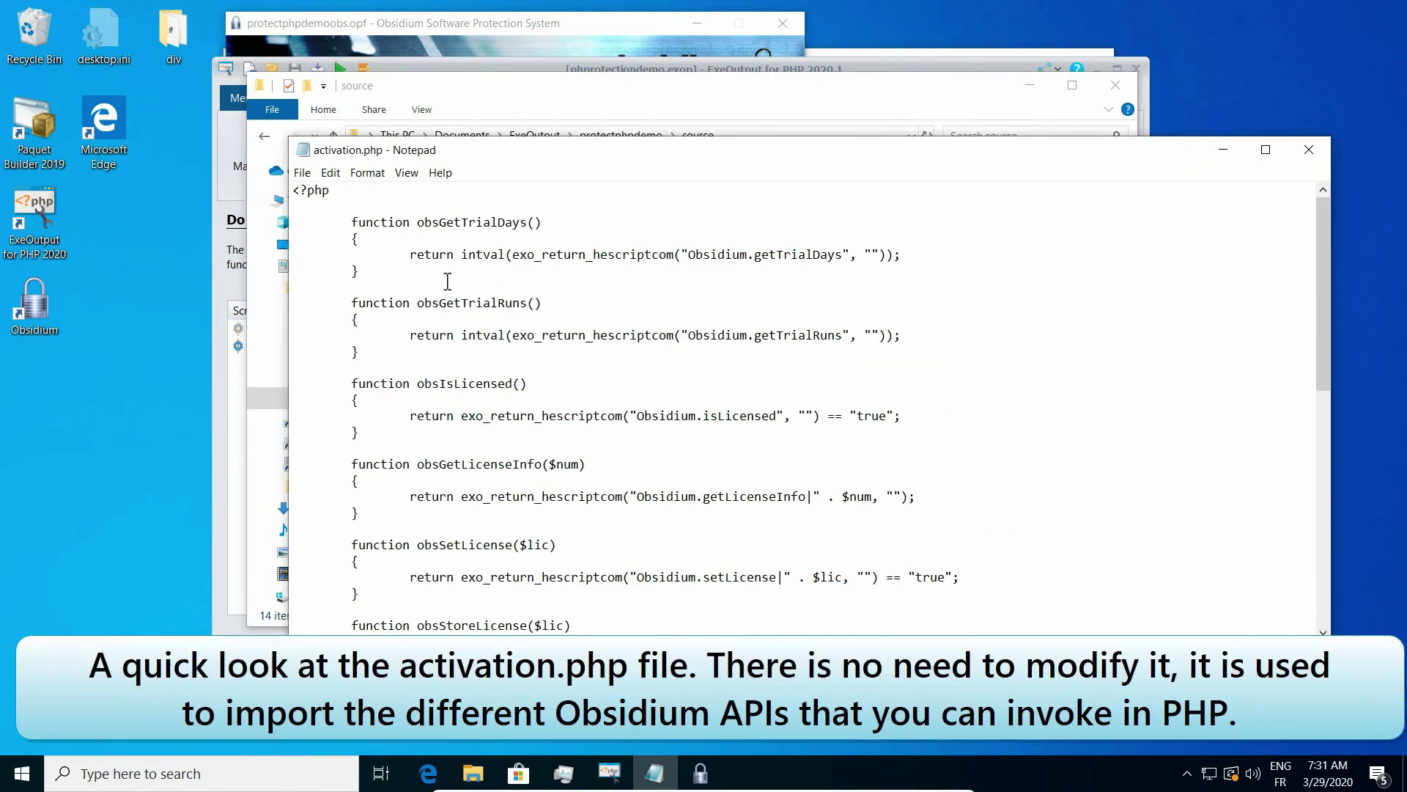
scroll(498, 438, down, 10)
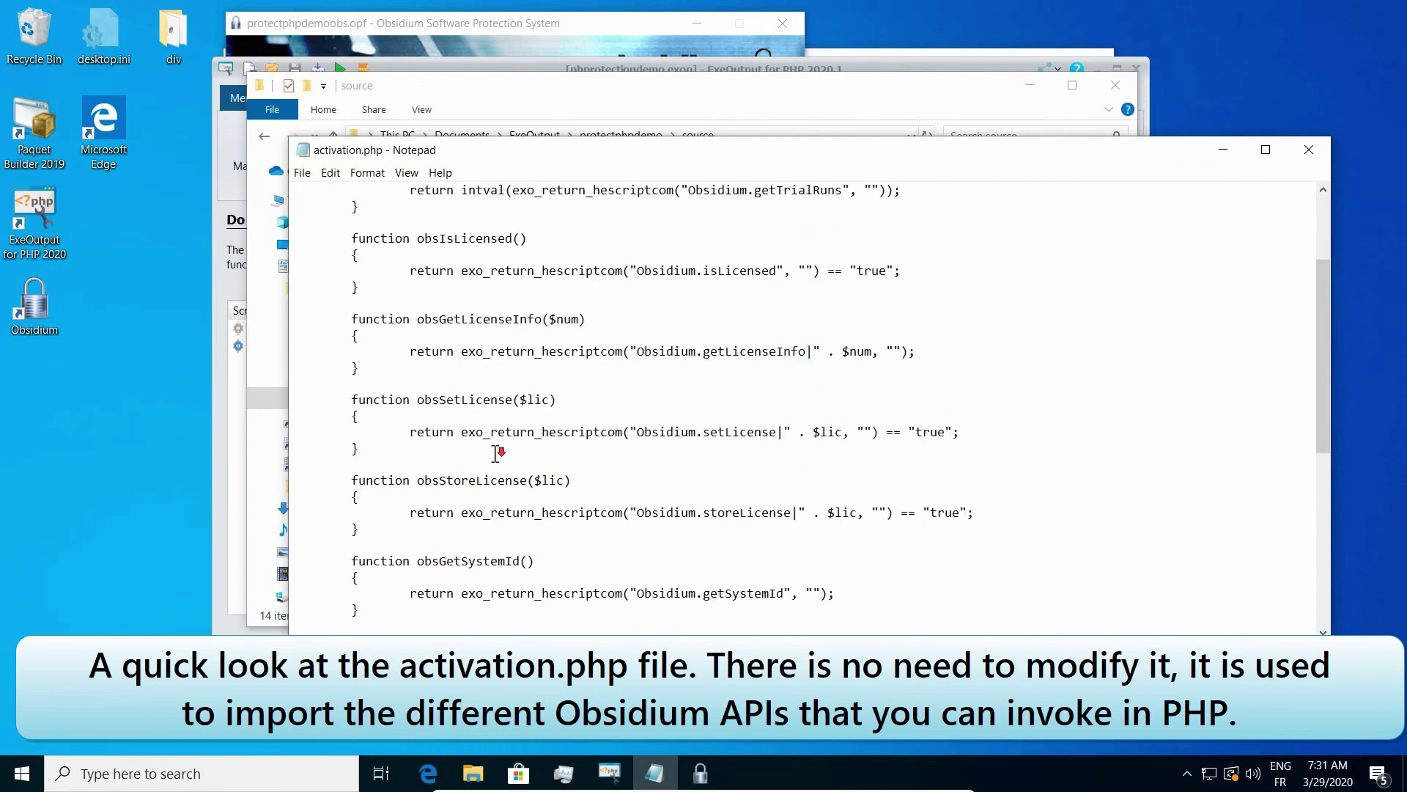
scroll(498, 455, up, 10)
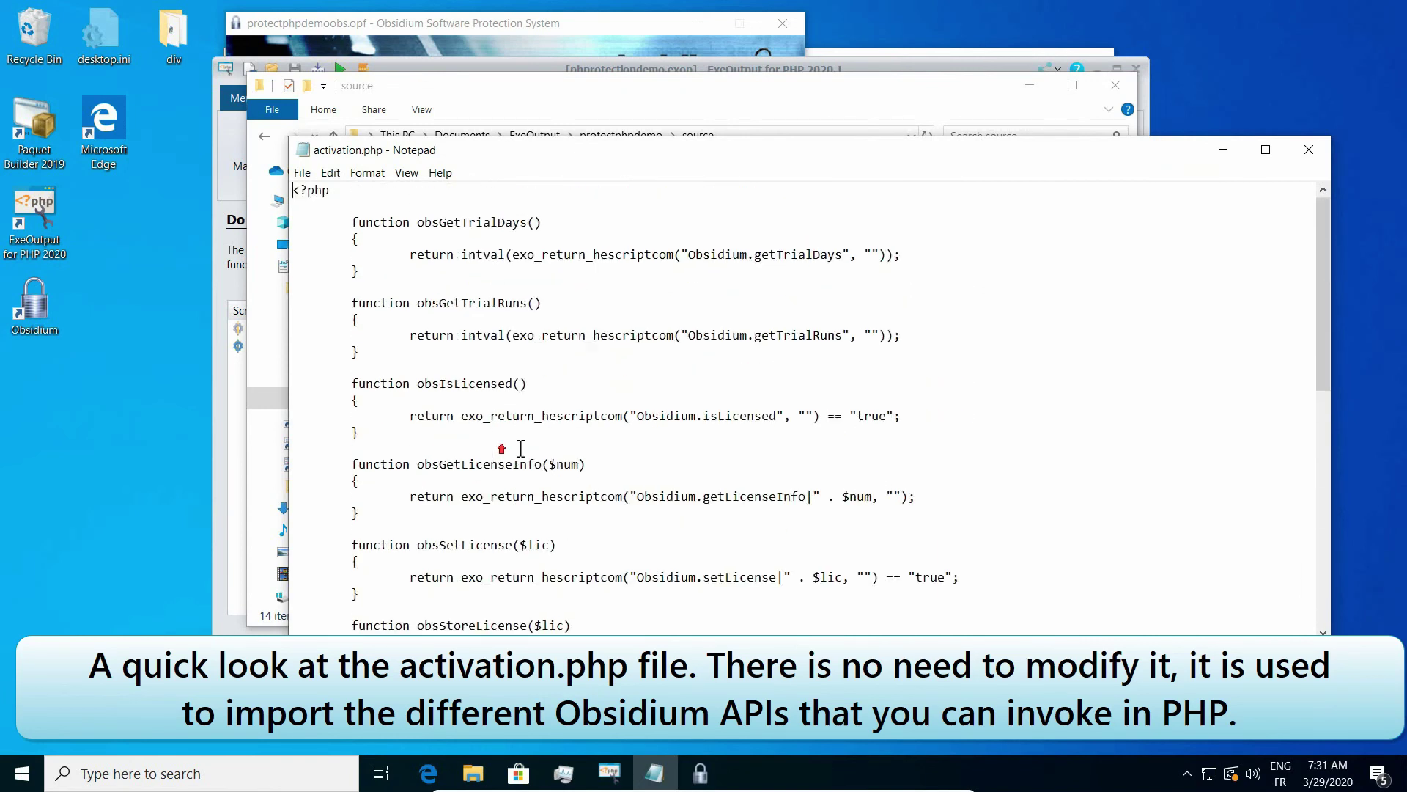
drag(747, 255, 749, 254)
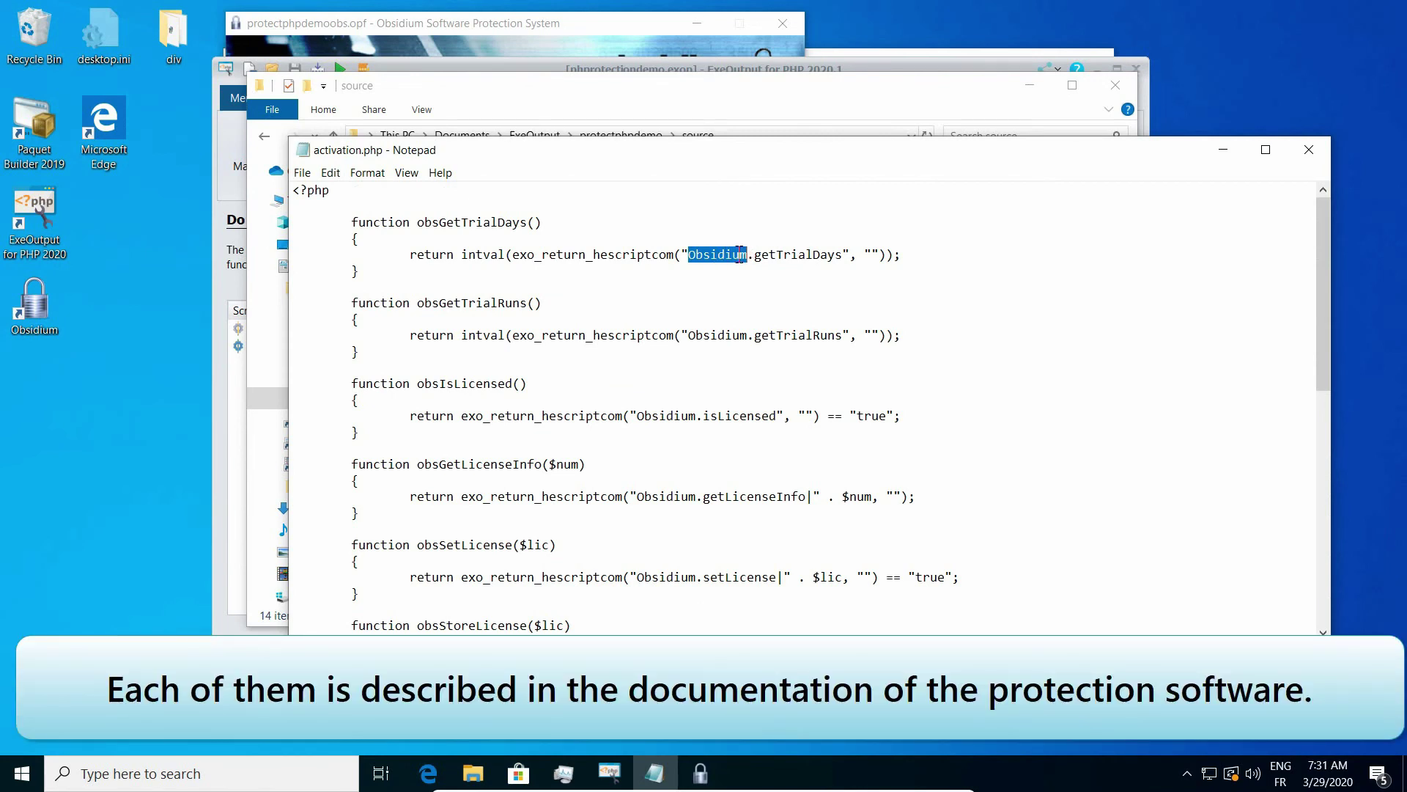
Switch to ExeOutput for PHP, open the Obsidium script and look through its trial and license functions.
click(618, 762)
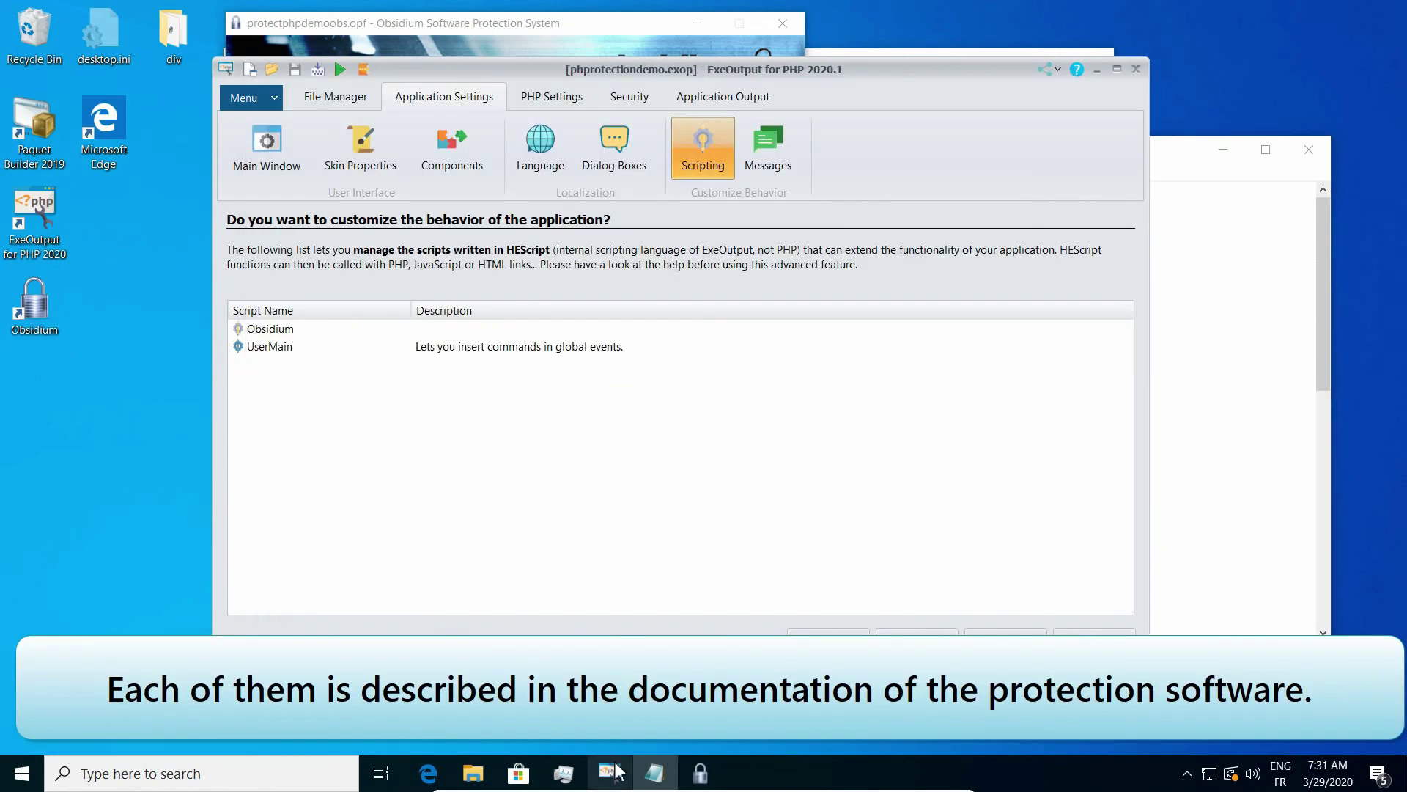
double_click(288, 329)
scroll(503, 264, down, 10)
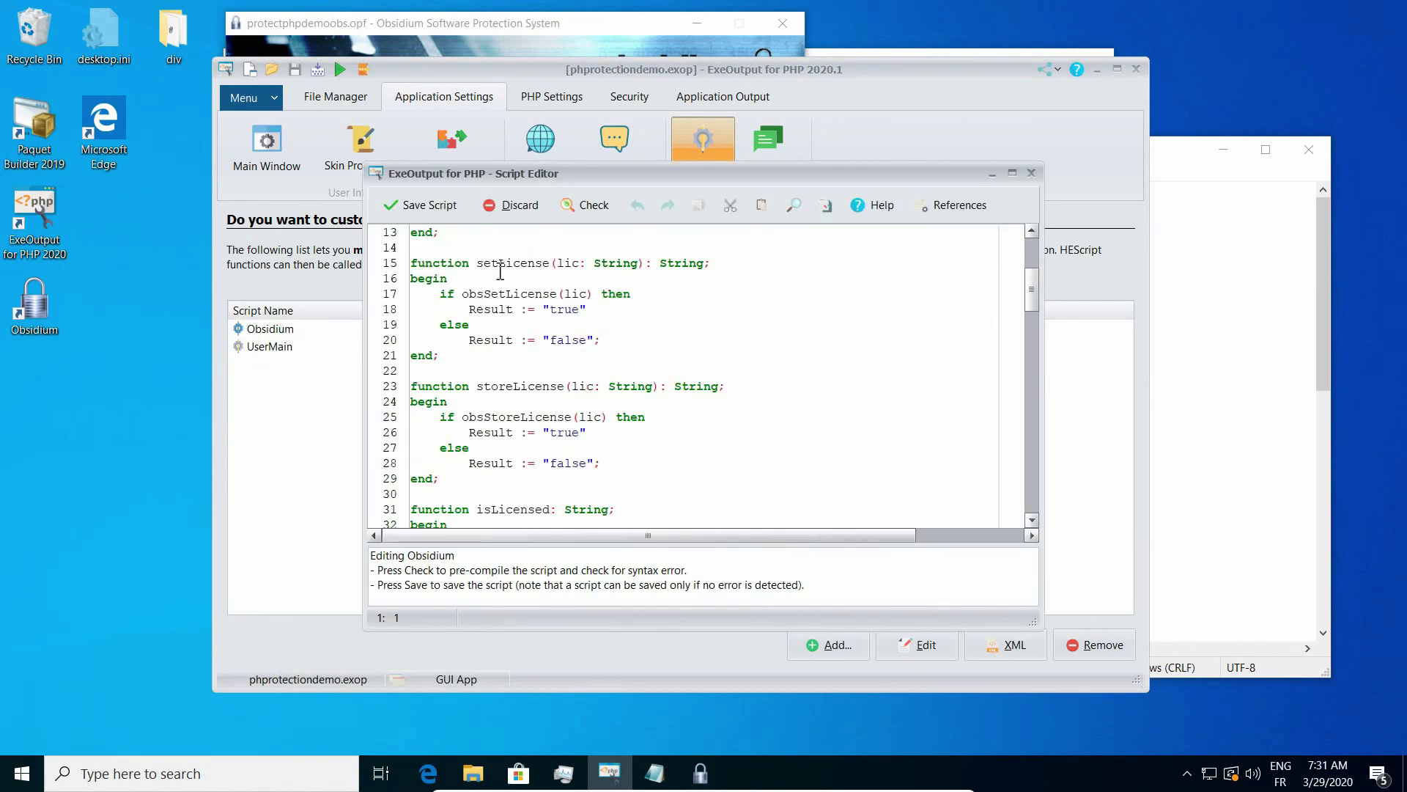
scroll(503, 268, up, 10)
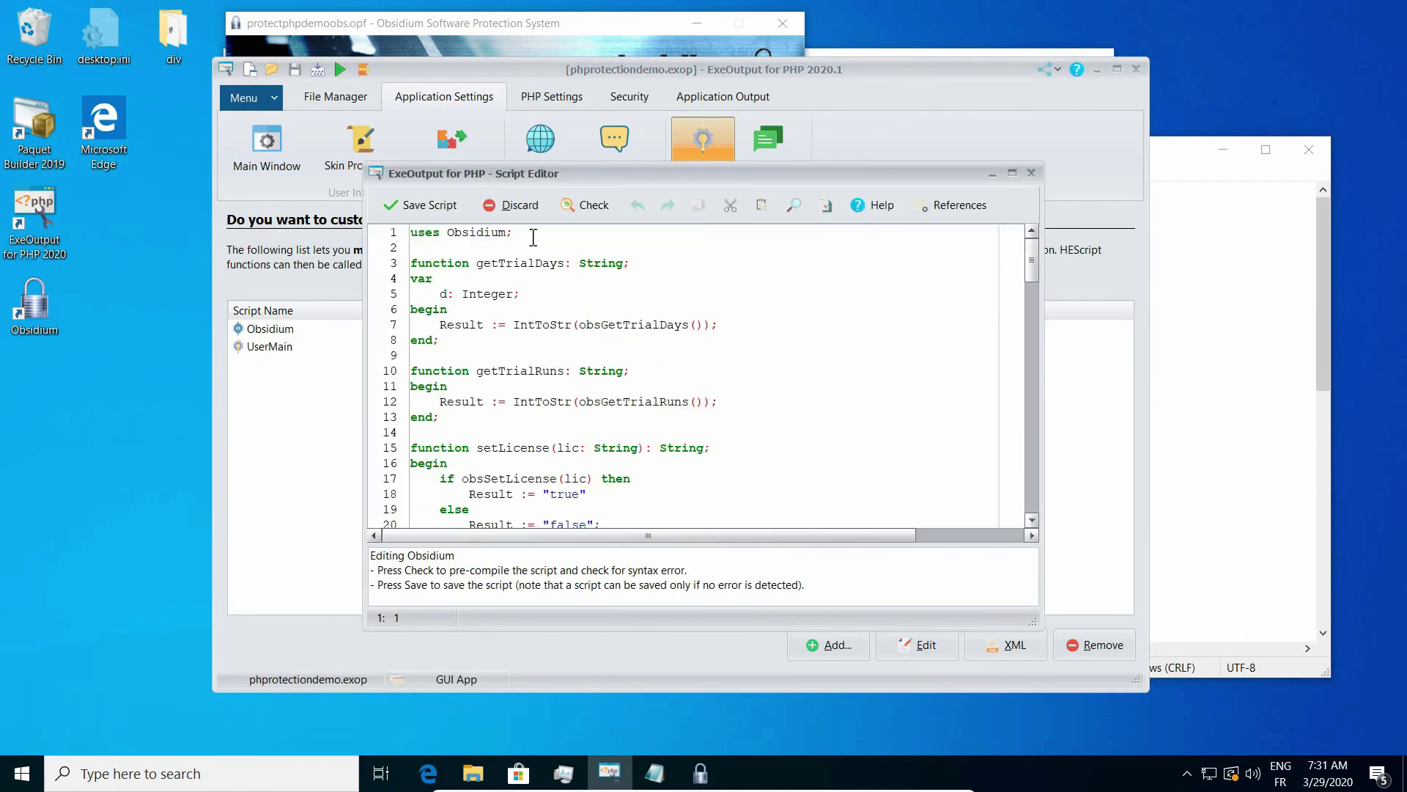
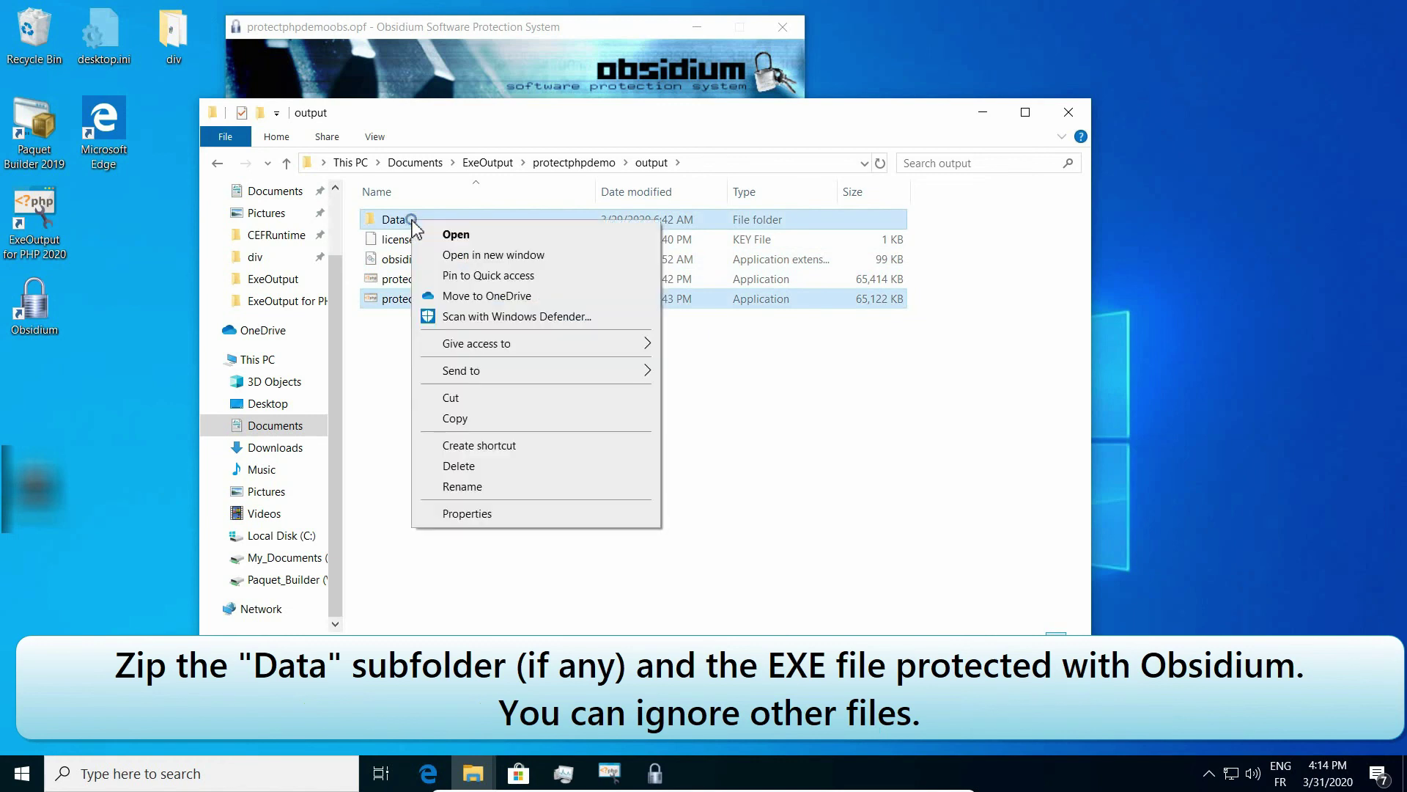
Compress the Data folder and protectphpdemoOBS.exe into a zip archive named myapplication.zip in the output folder.
mouse_move(575, 372)
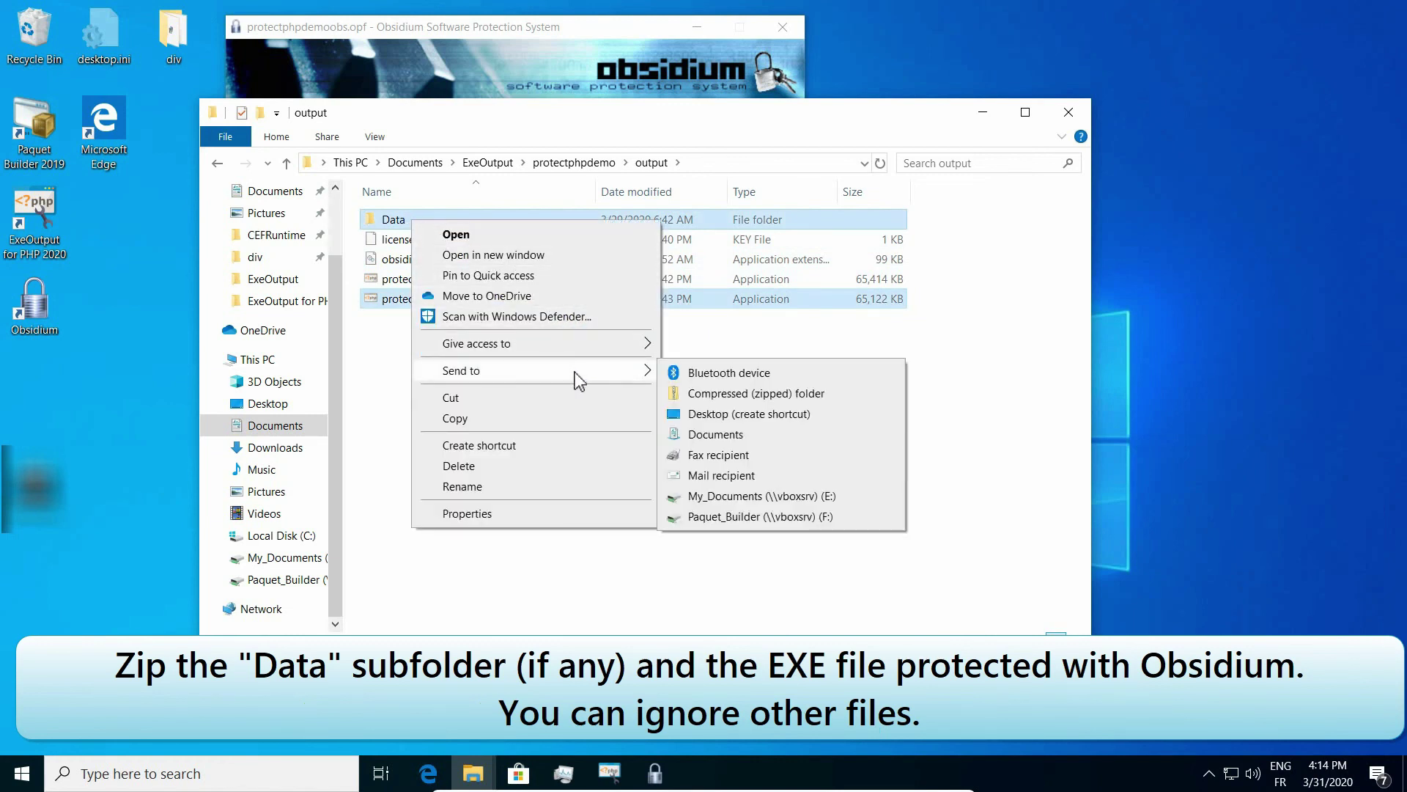
click(668, 395)
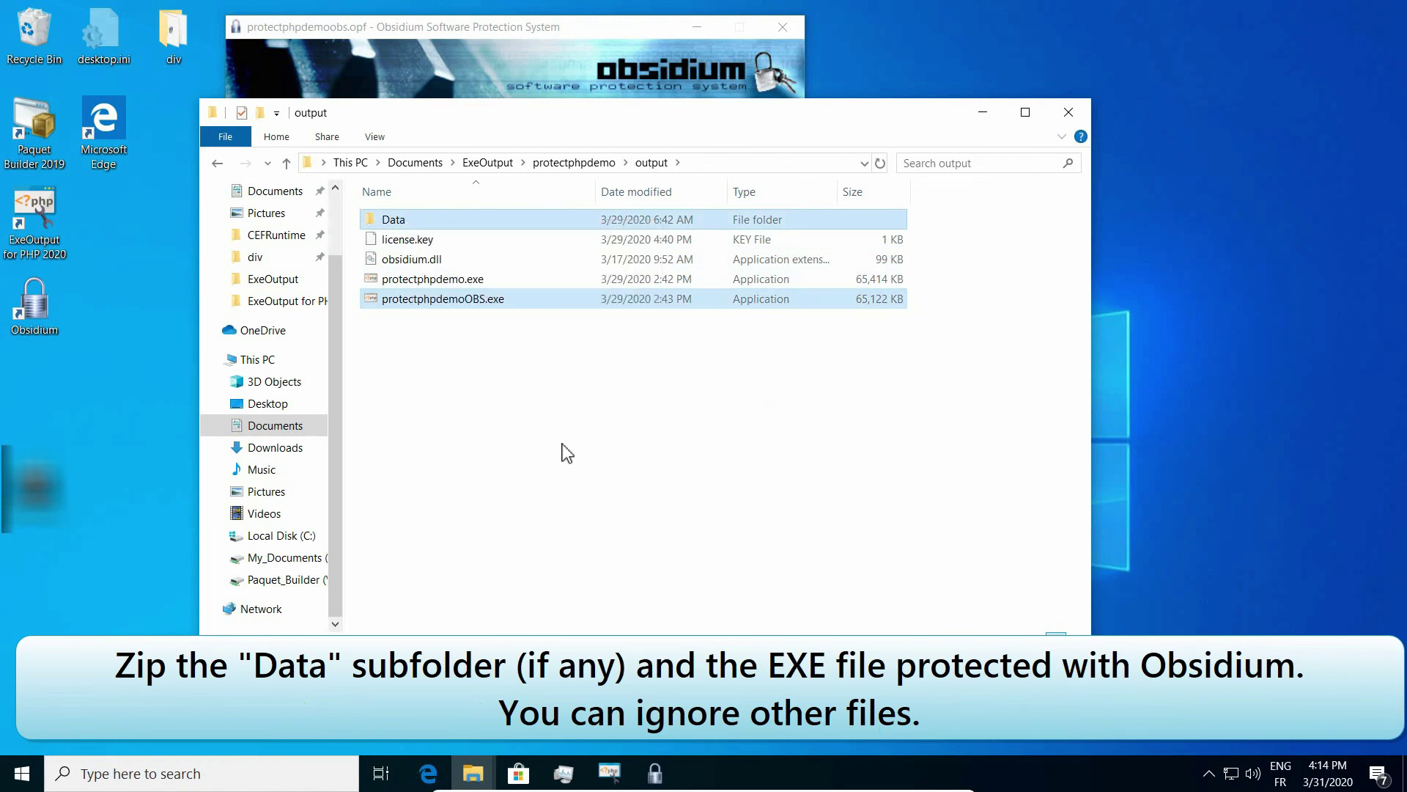
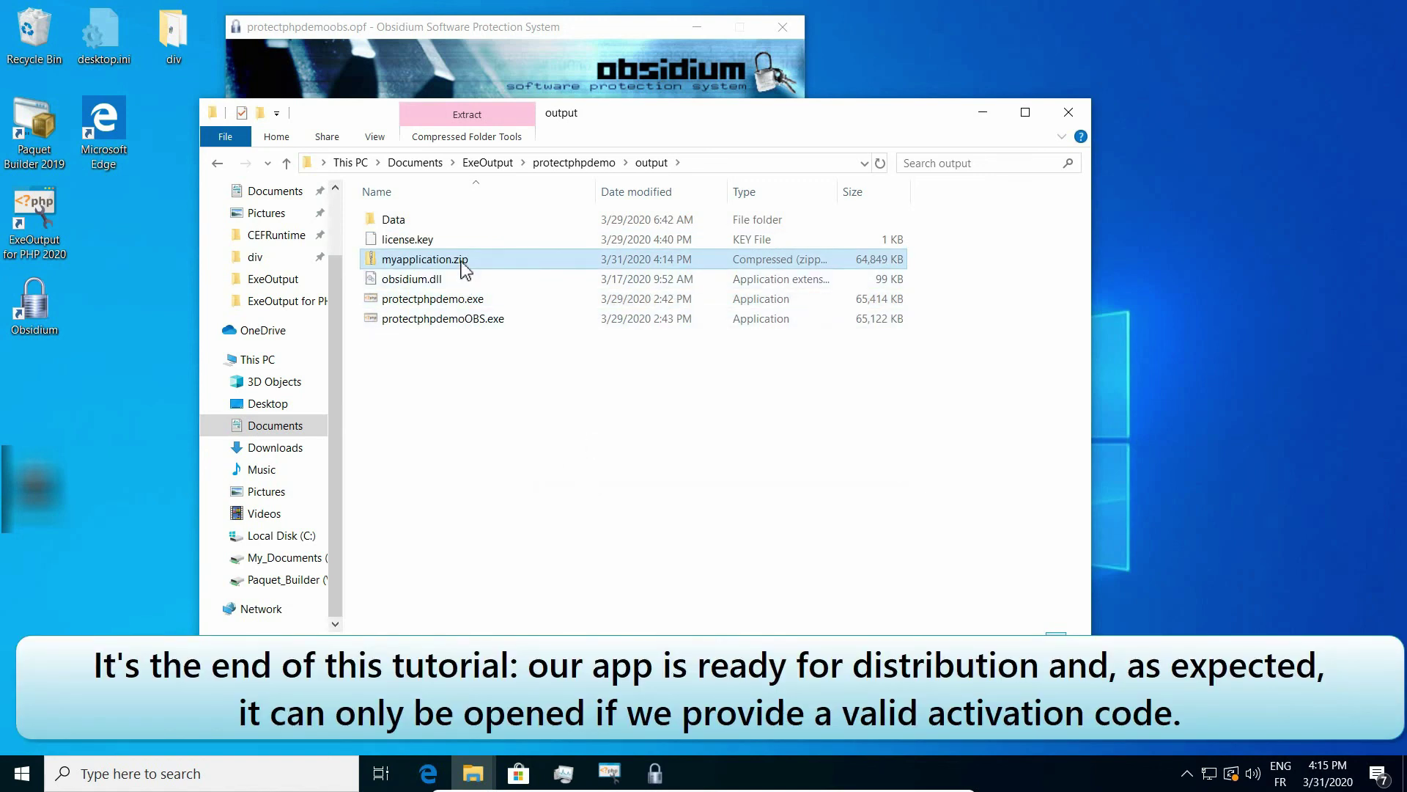
right_click(464, 269)
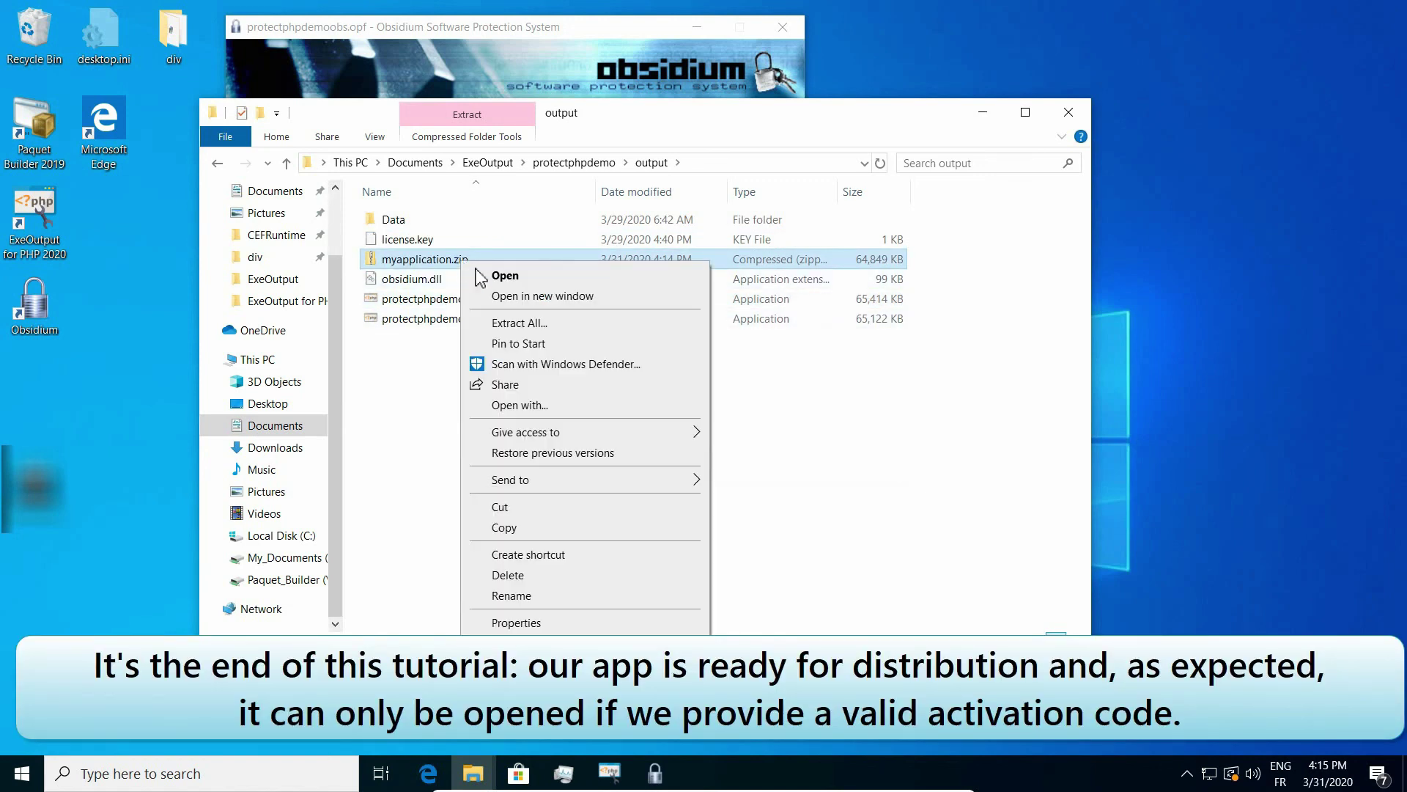